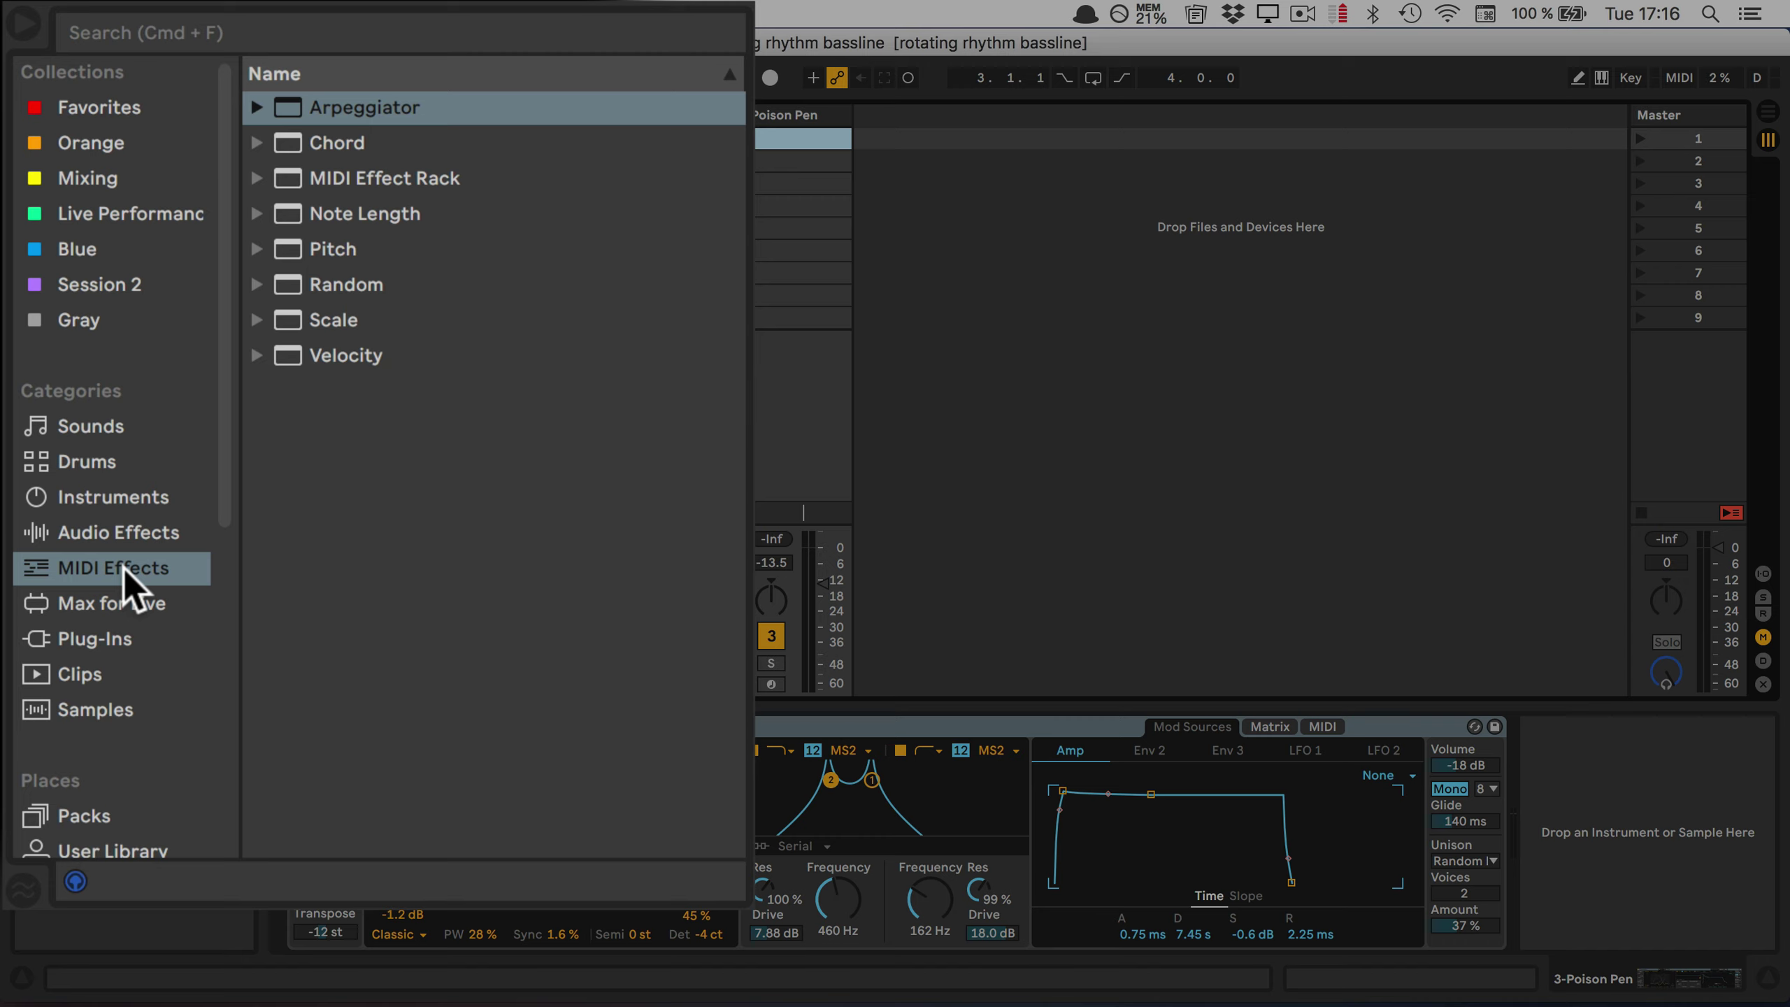
Browse Packs > CV Tools > CV Instruments and show the Gray collection's Amaj bass line.adv.
scroll(106, 466, down, 8)
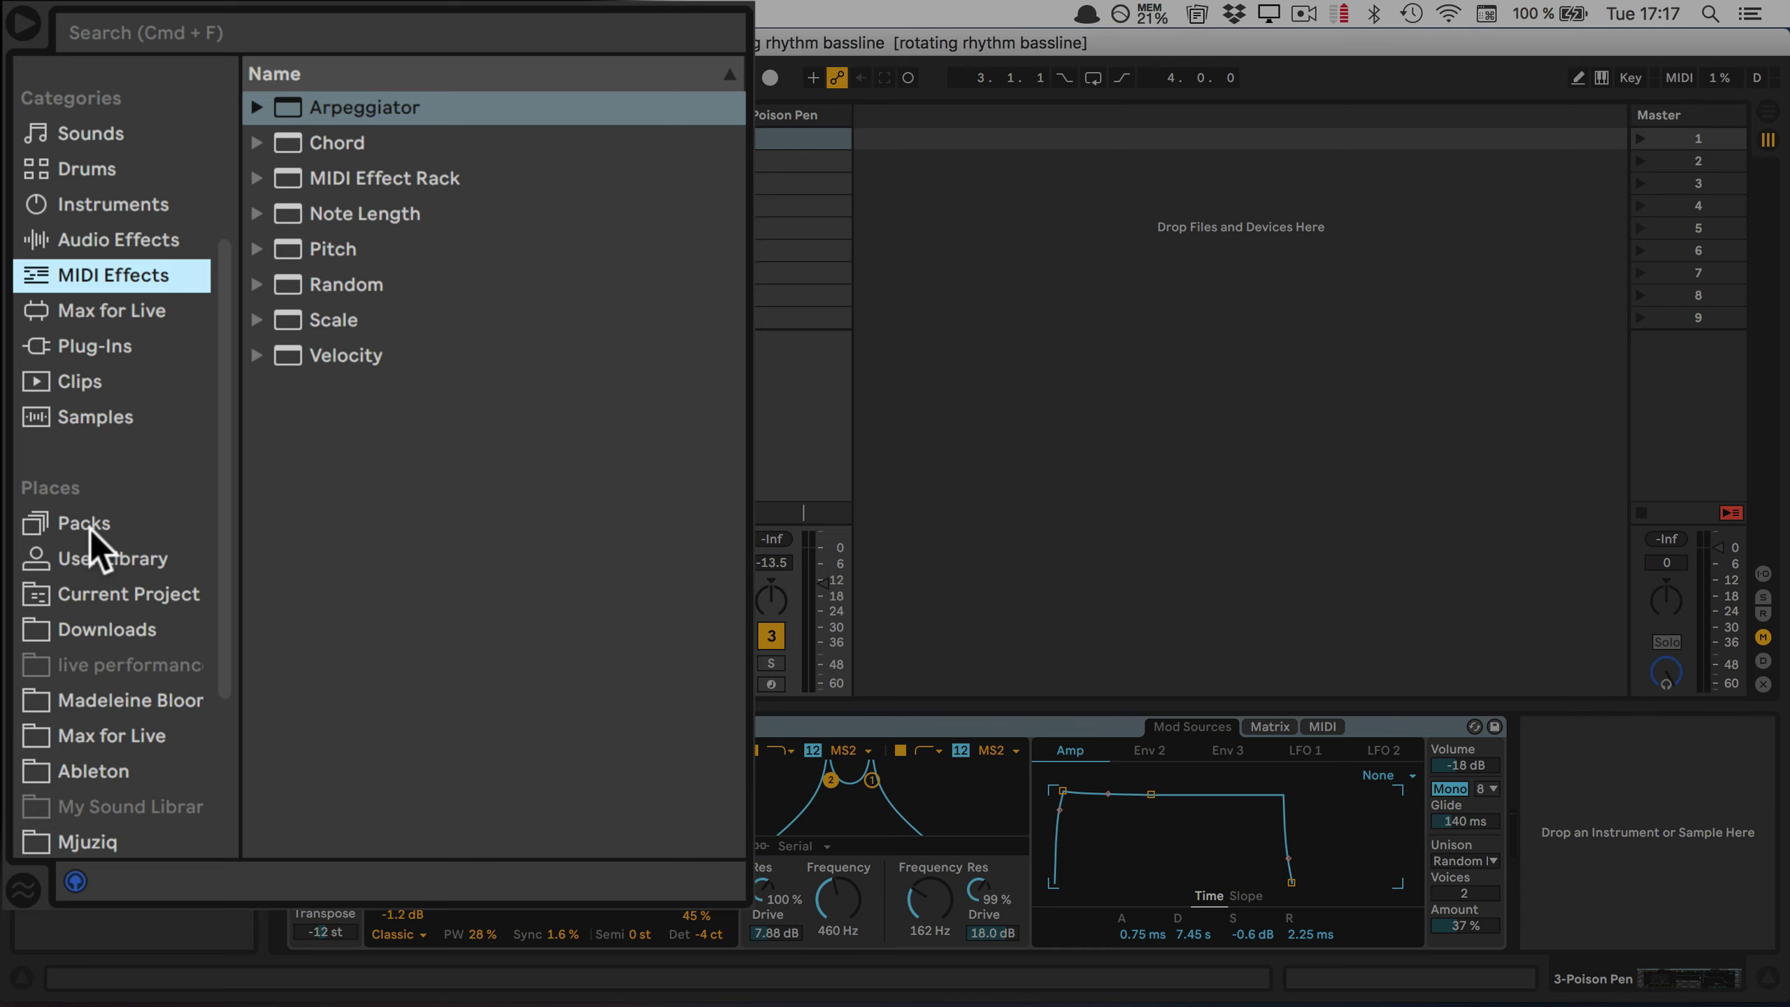
click(89, 528)
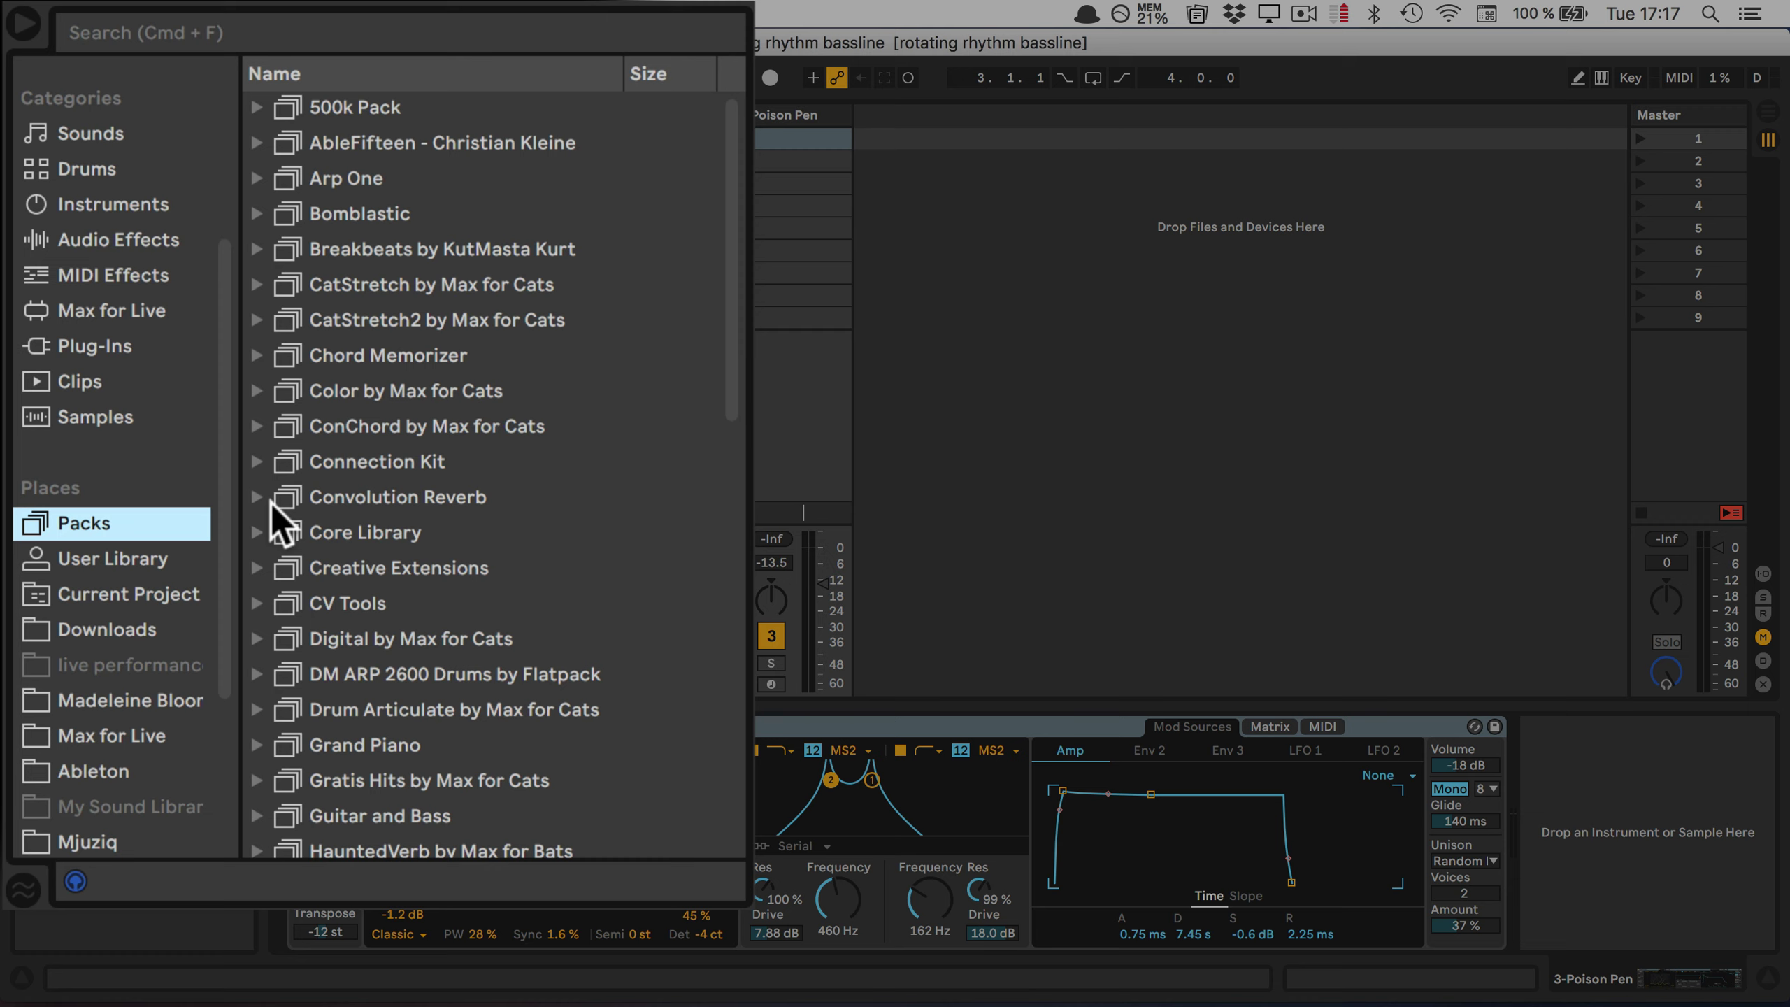
scroll(299, 479, down, 1)
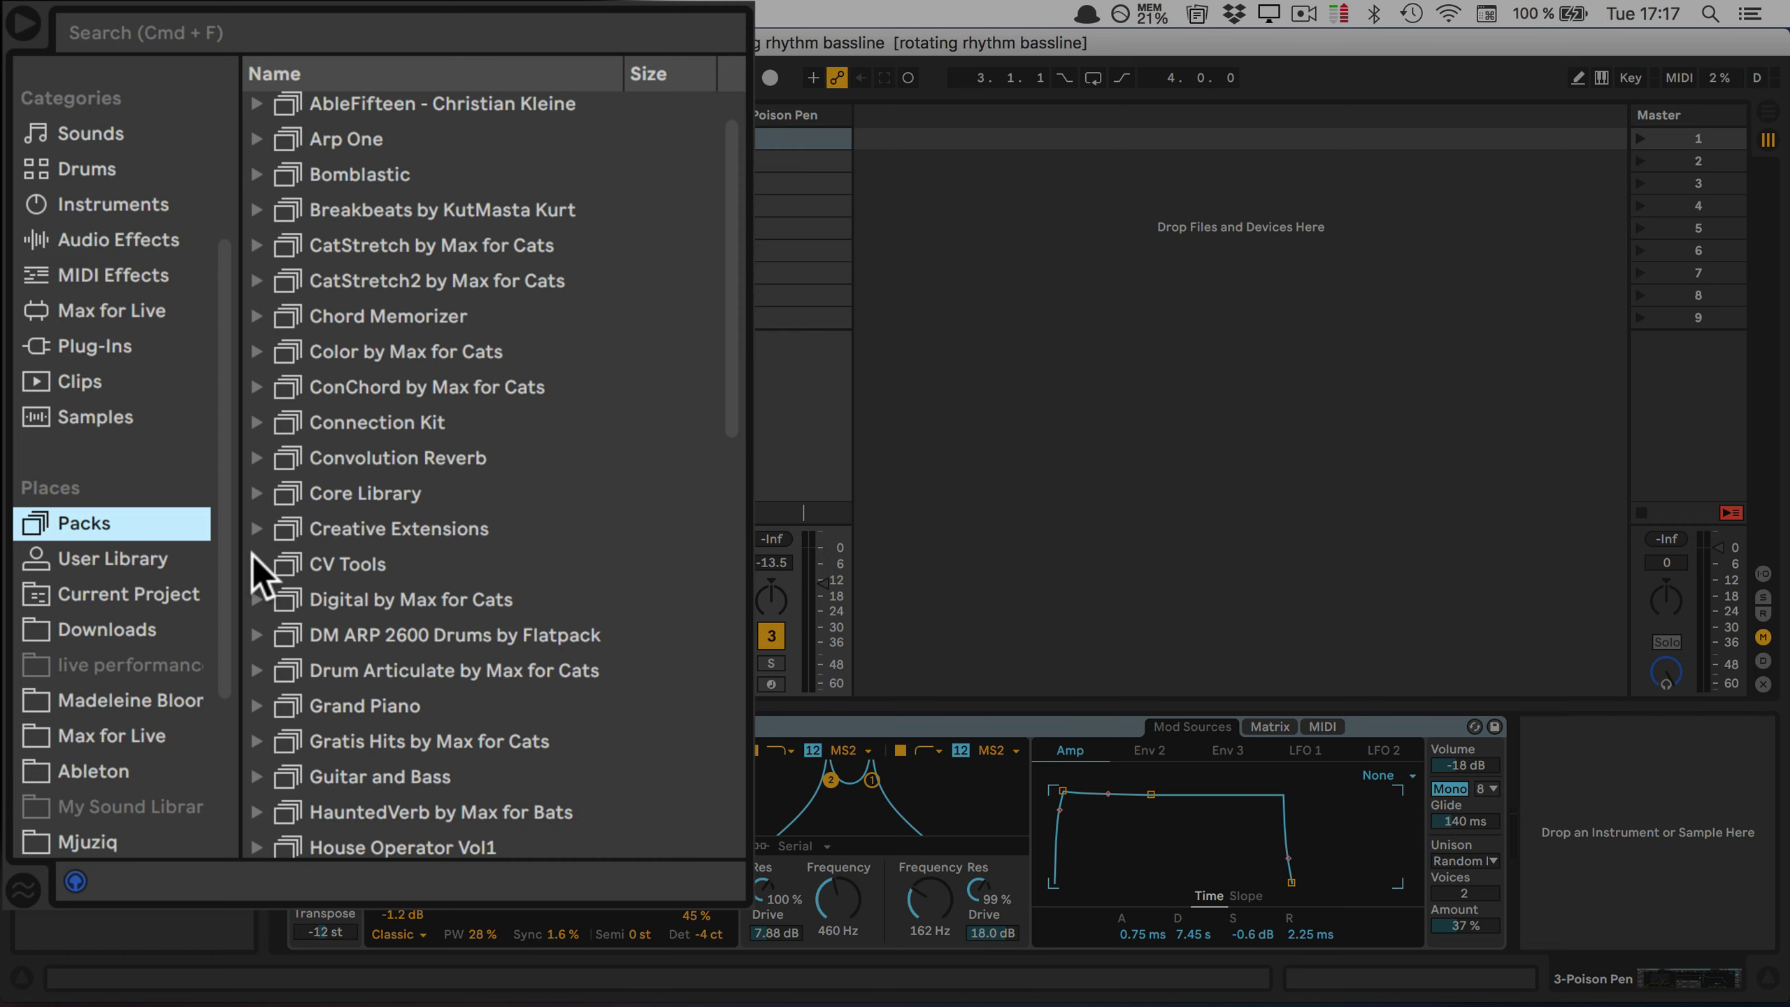
click(253, 559)
scroll(251, 560, down, 5)
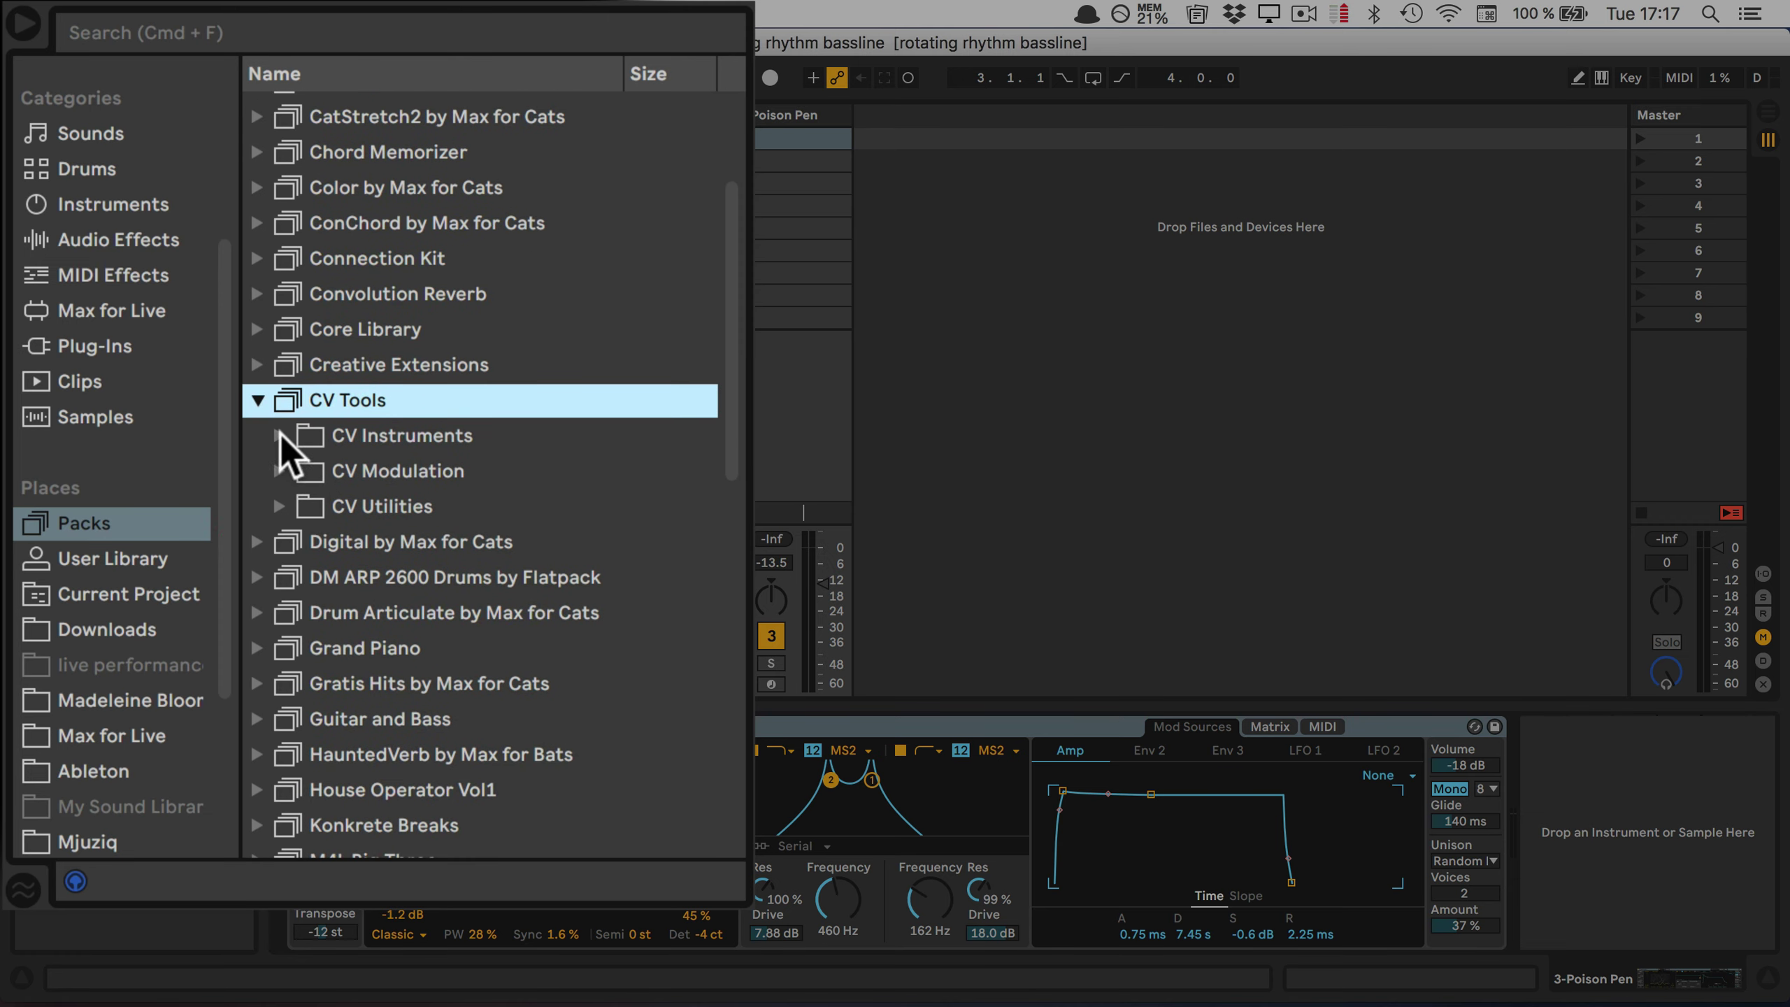
click(280, 434)
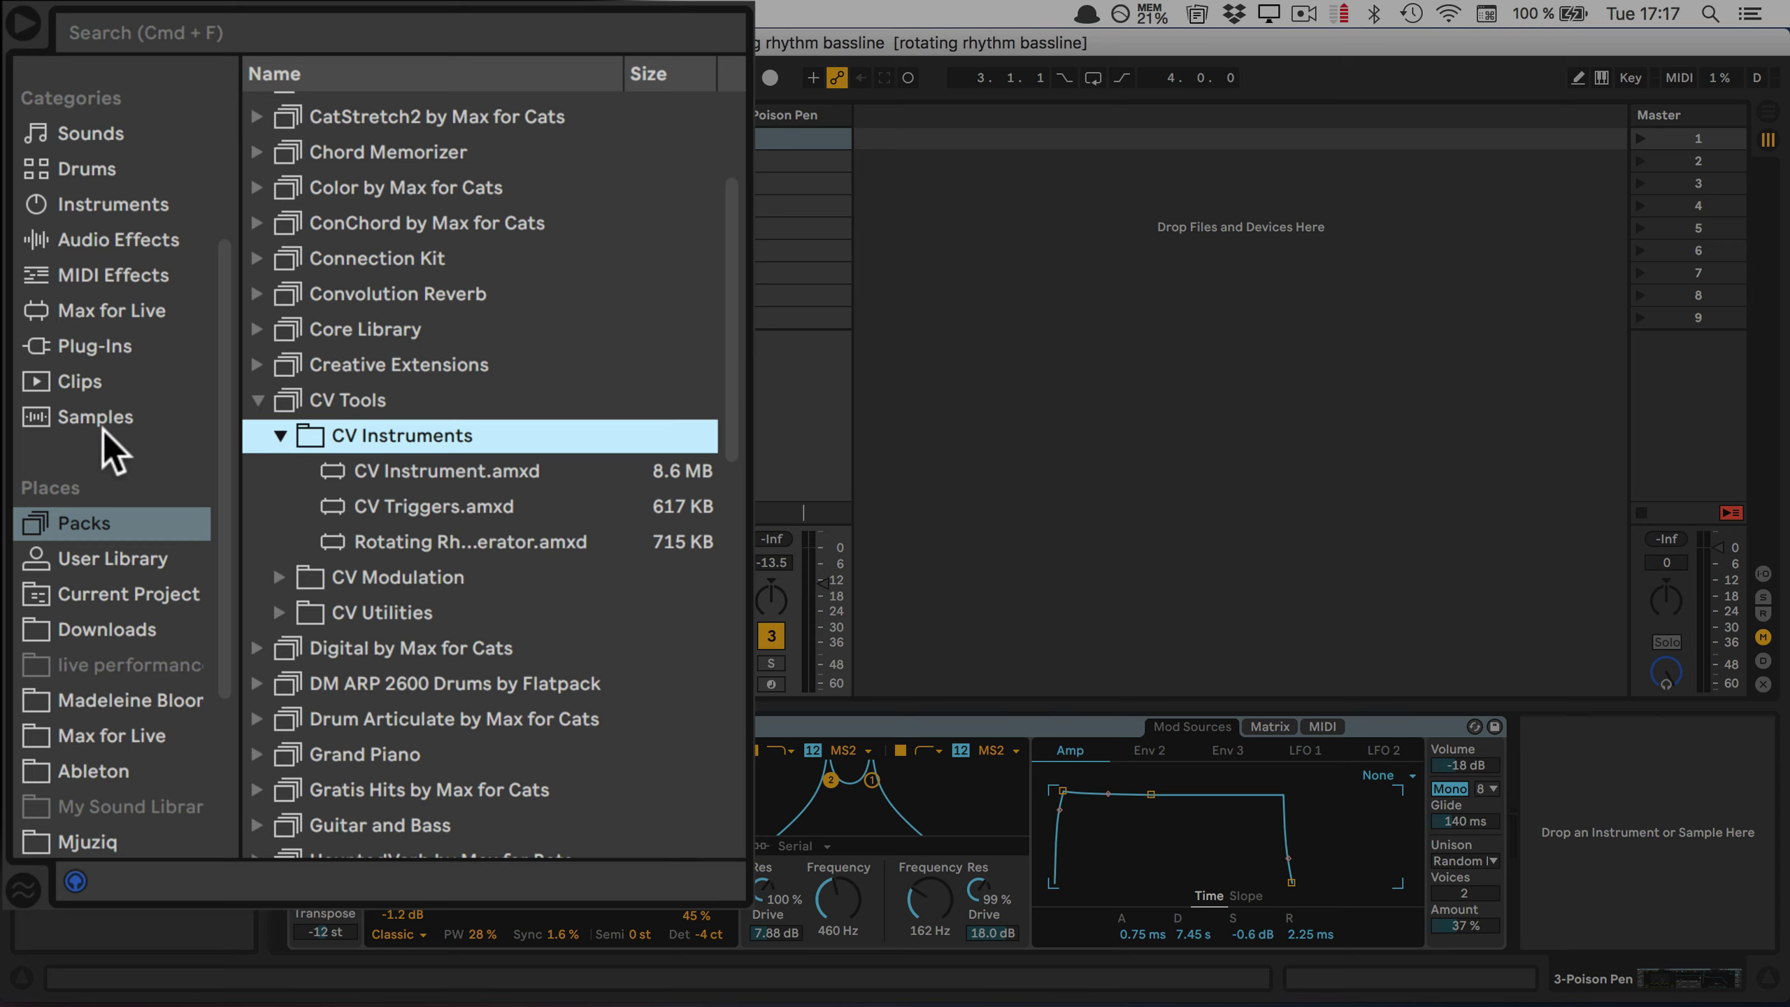
scroll(105, 440, up, 5)
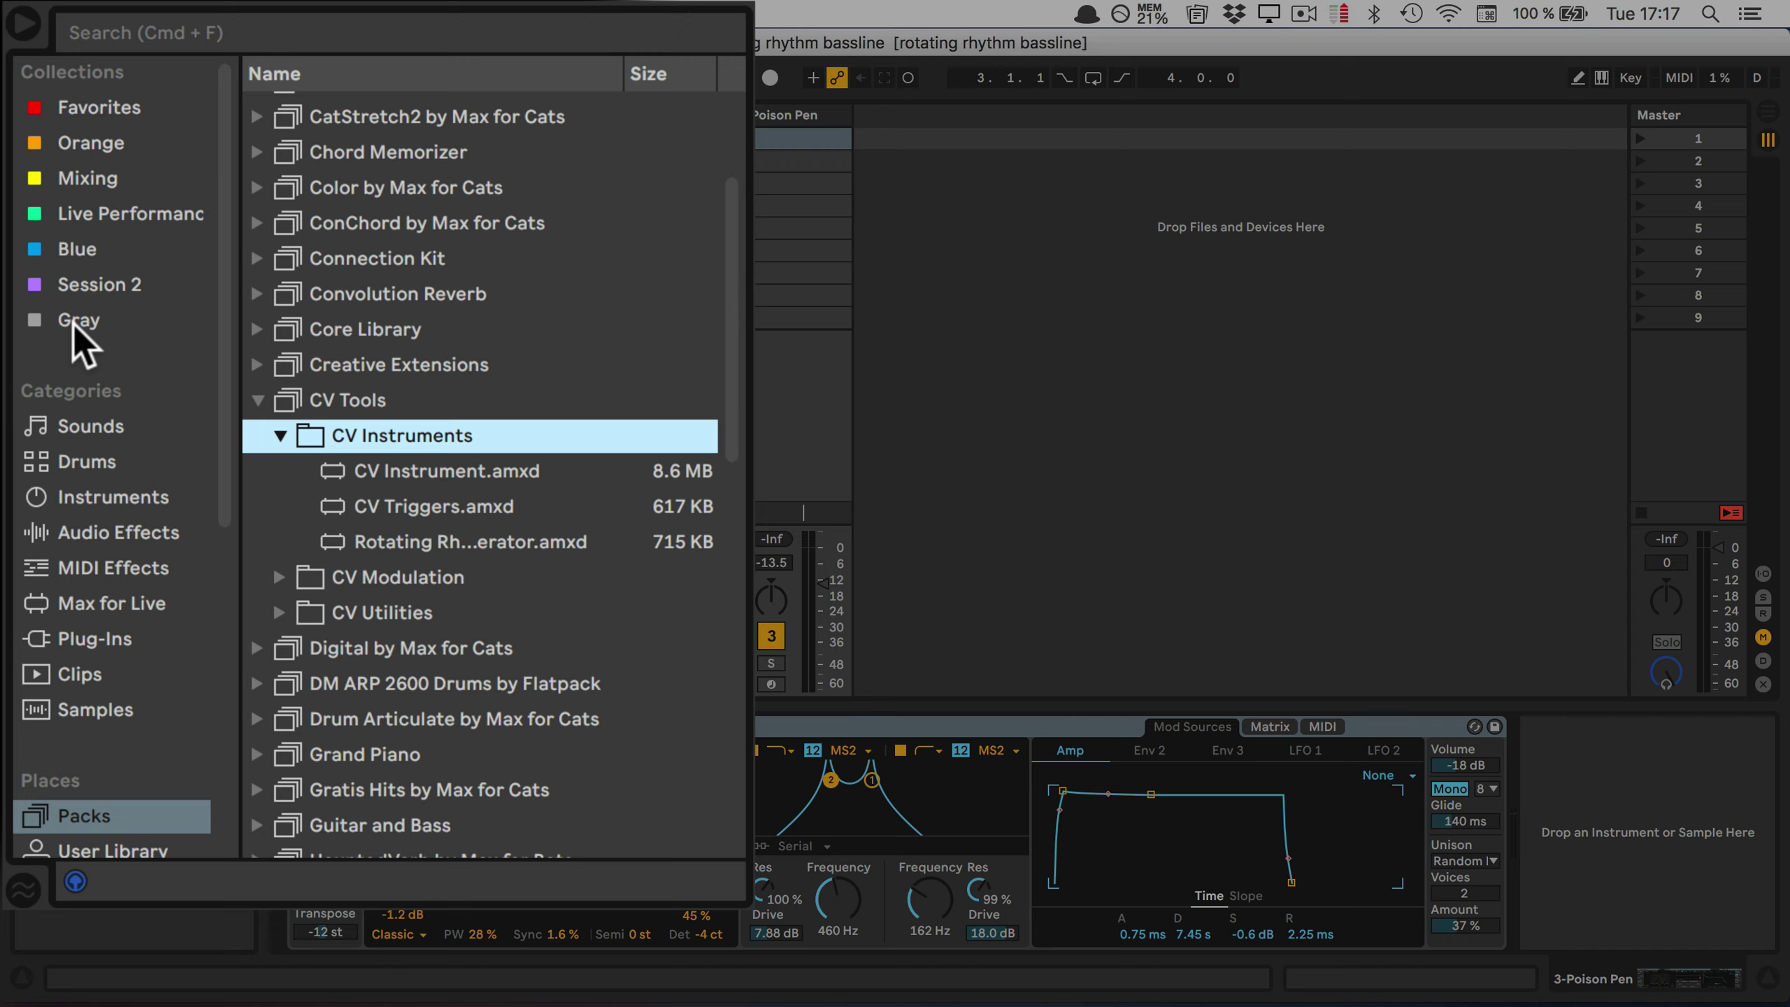
click(73, 322)
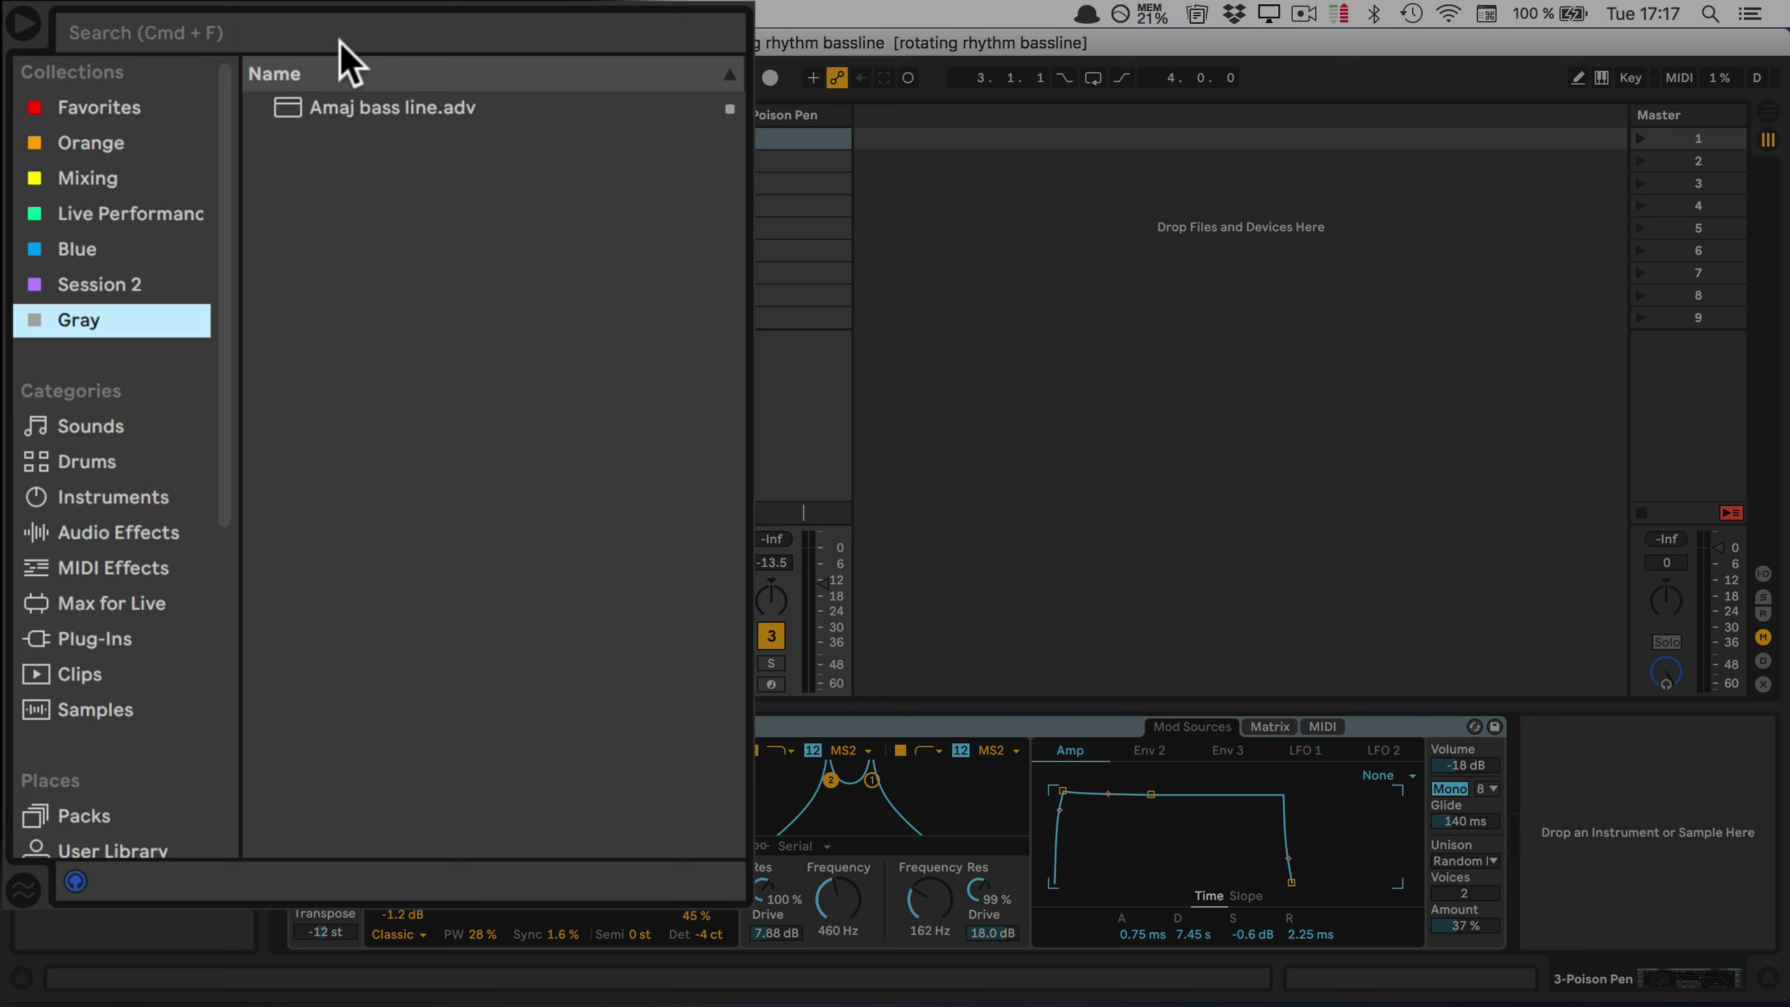
Load the Amaj bass line.adv preset onto the Poison Pen track.
double_click(374, 107)
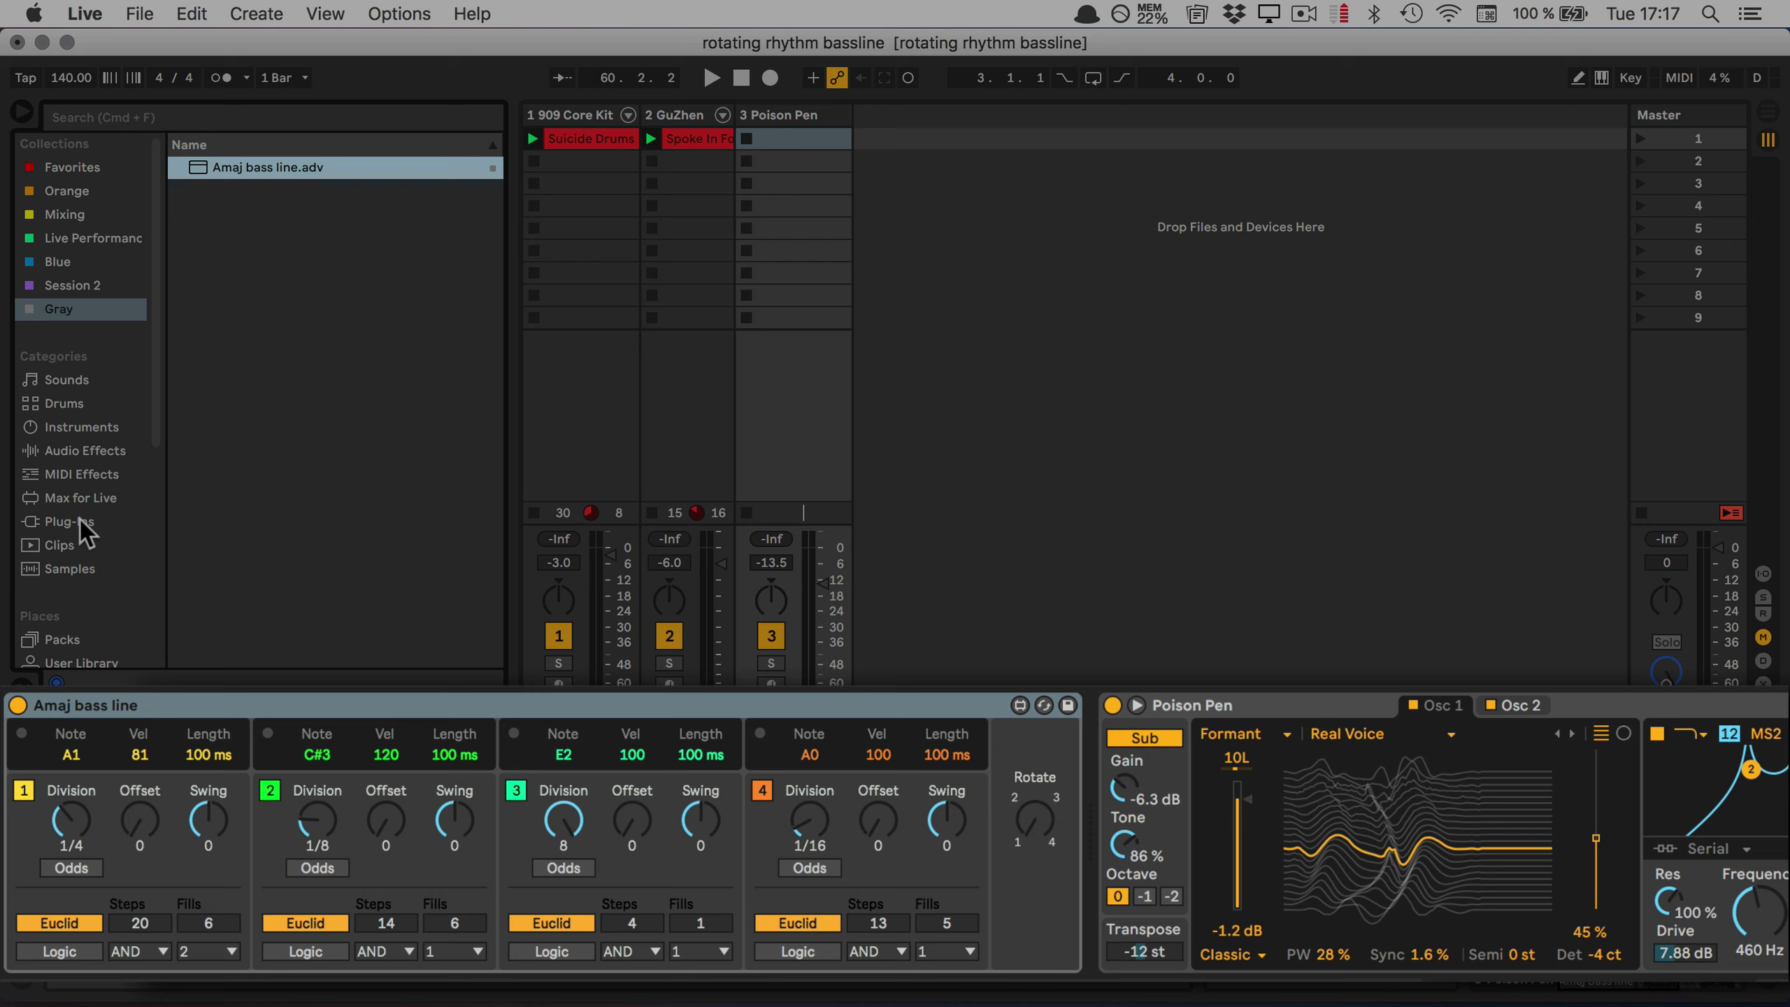
Add C Major.adv and C Minor.adv after the bass line device, each with Base set to A.
click(90, 475)
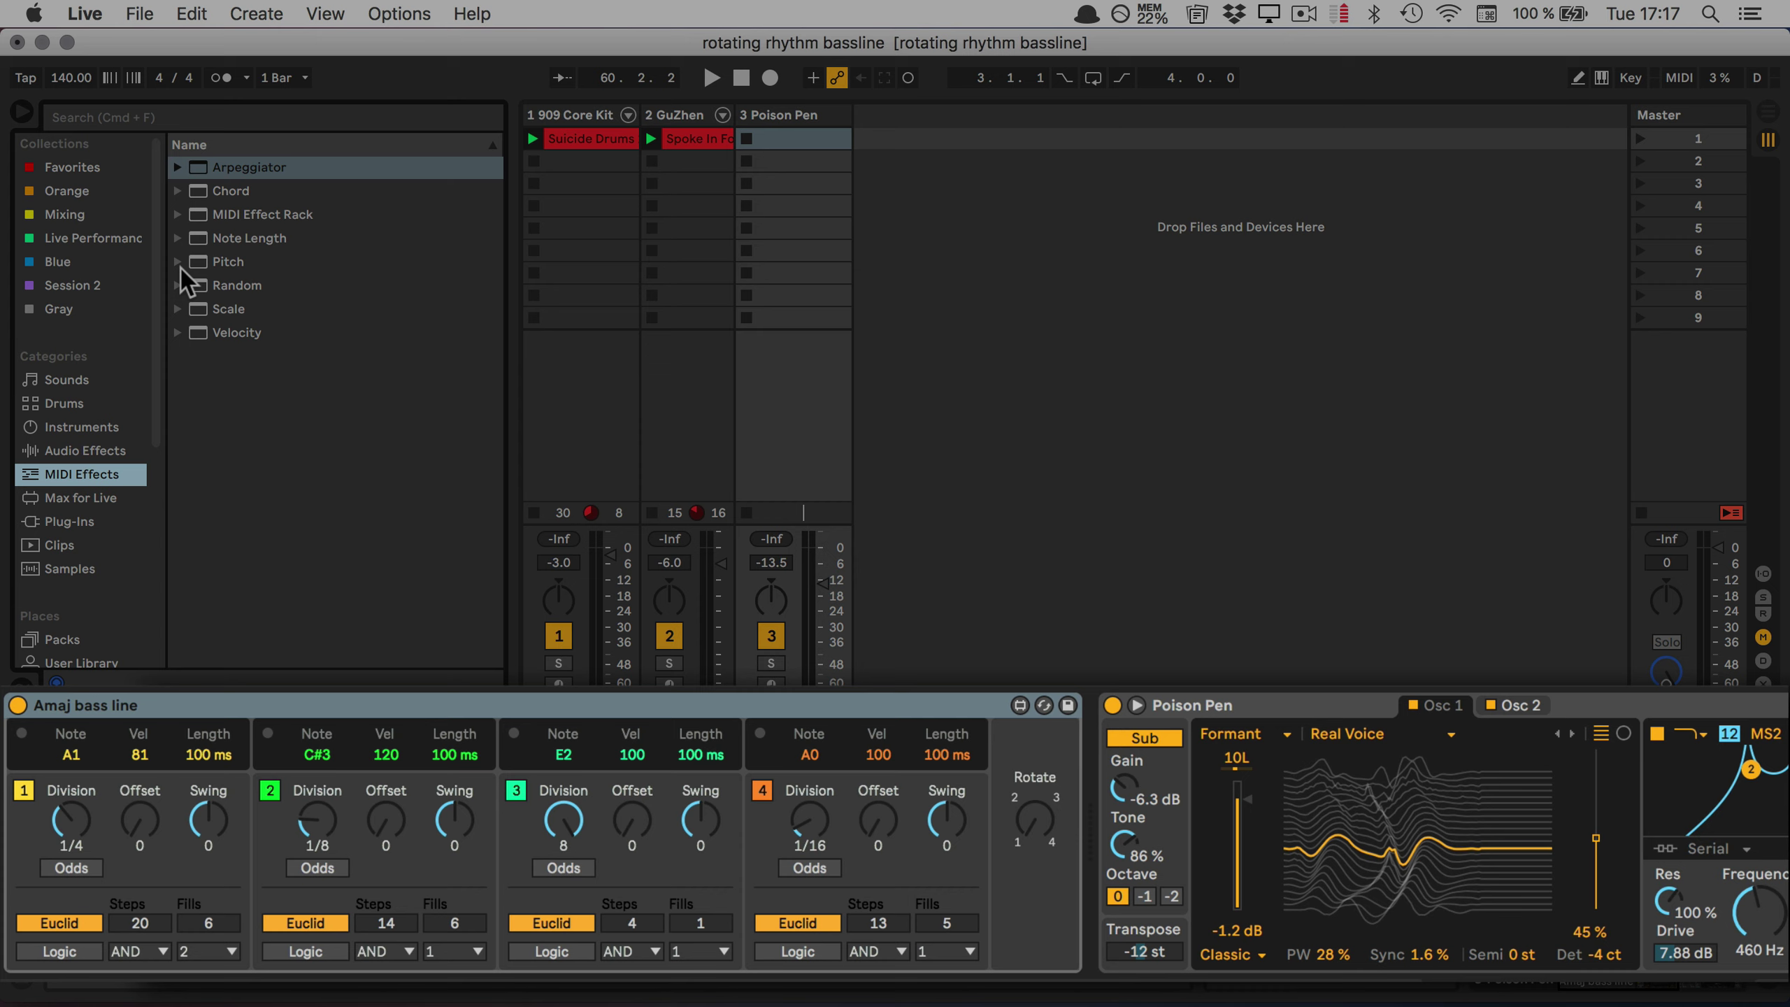
click(183, 302)
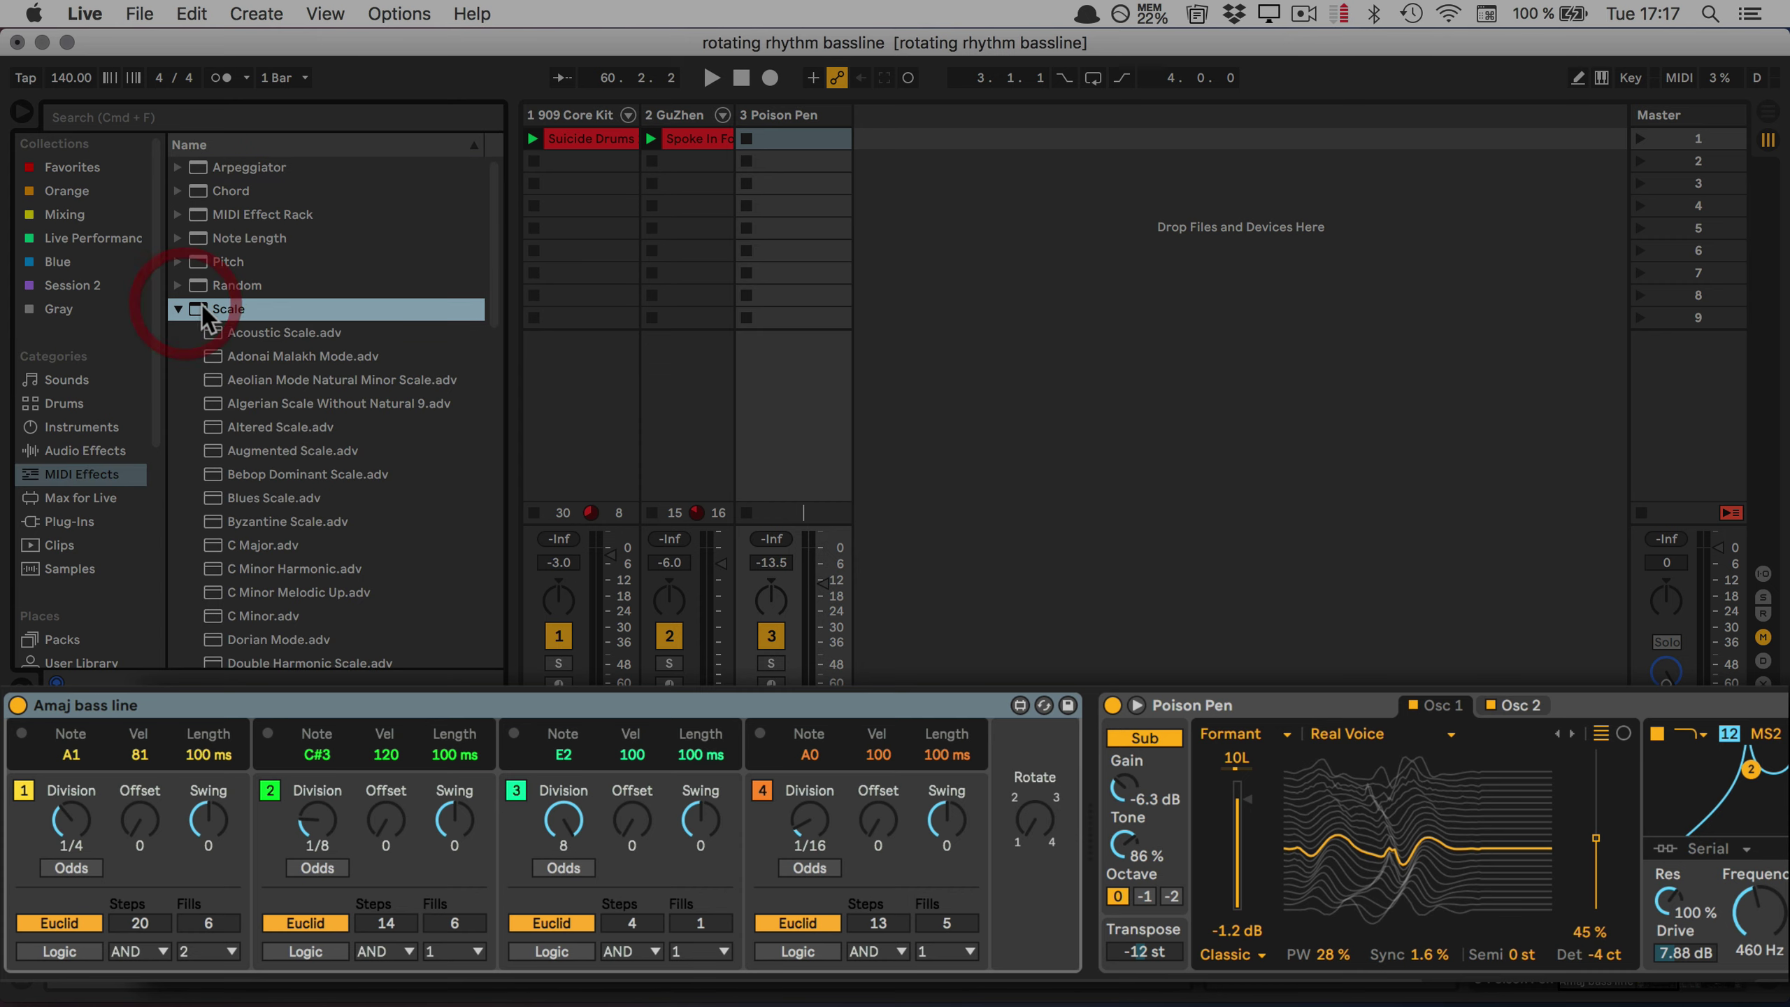
scroll(261, 314, down, 3)
scroll(262, 314, down, 1)
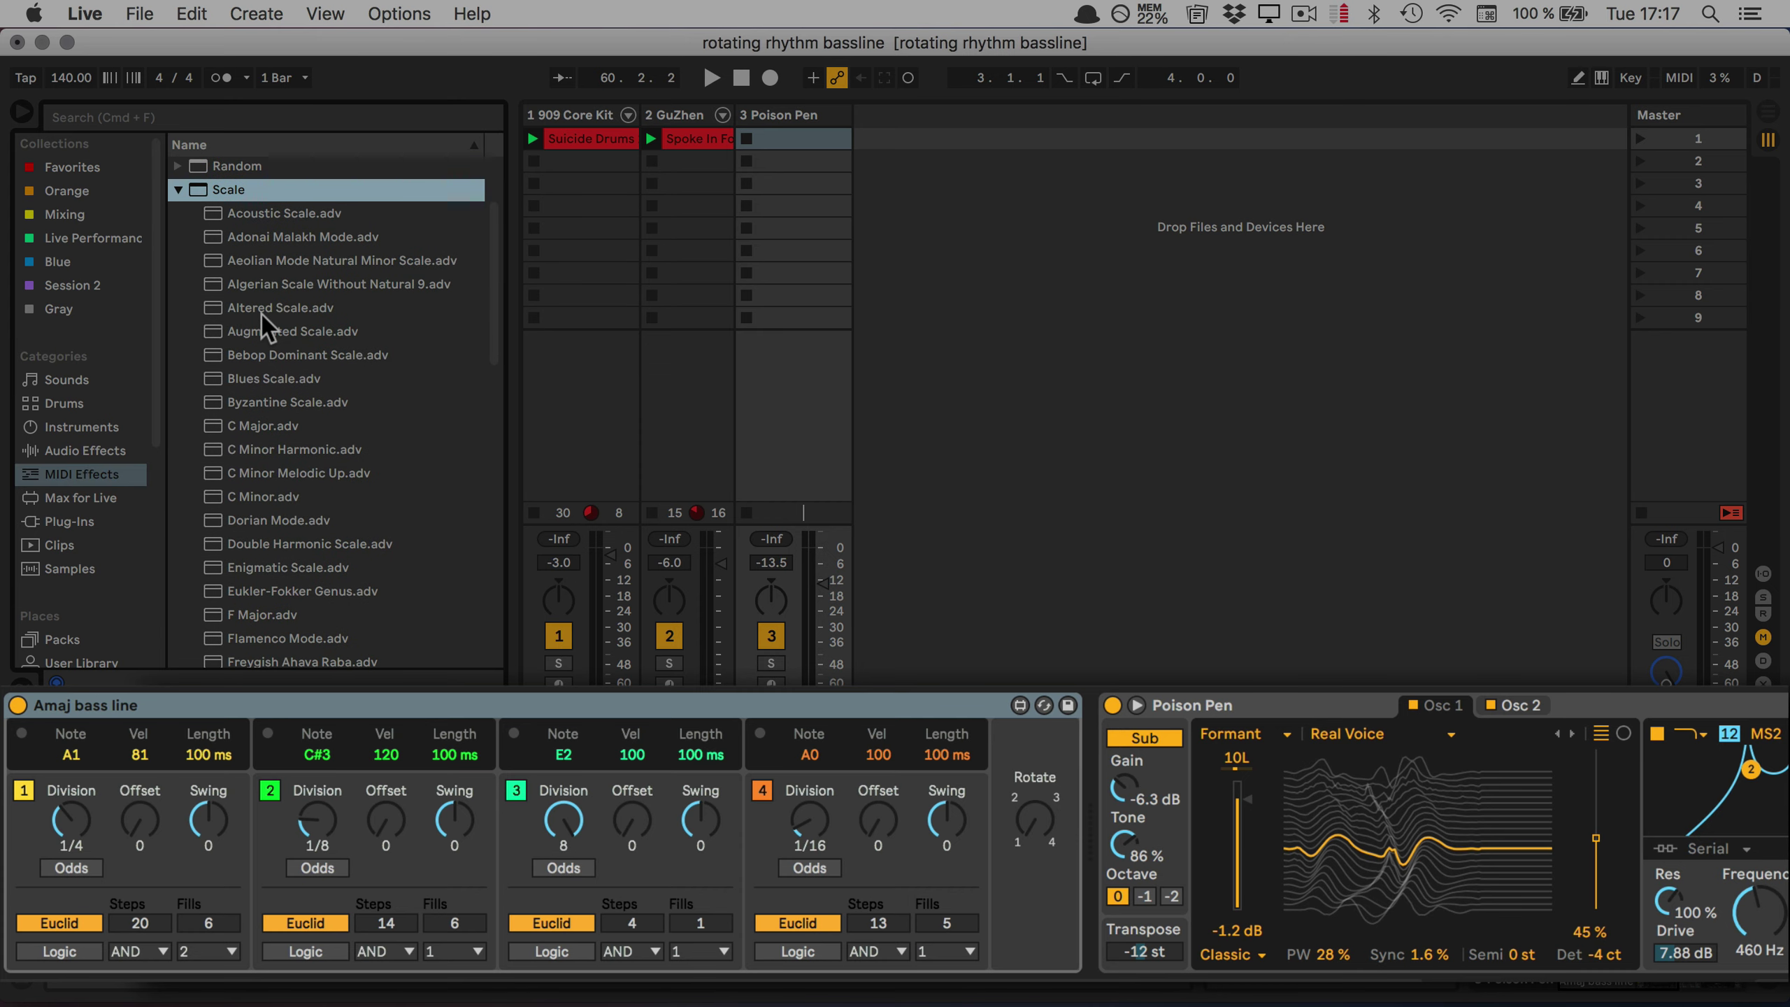
drag(263, 416, 1089, 786)
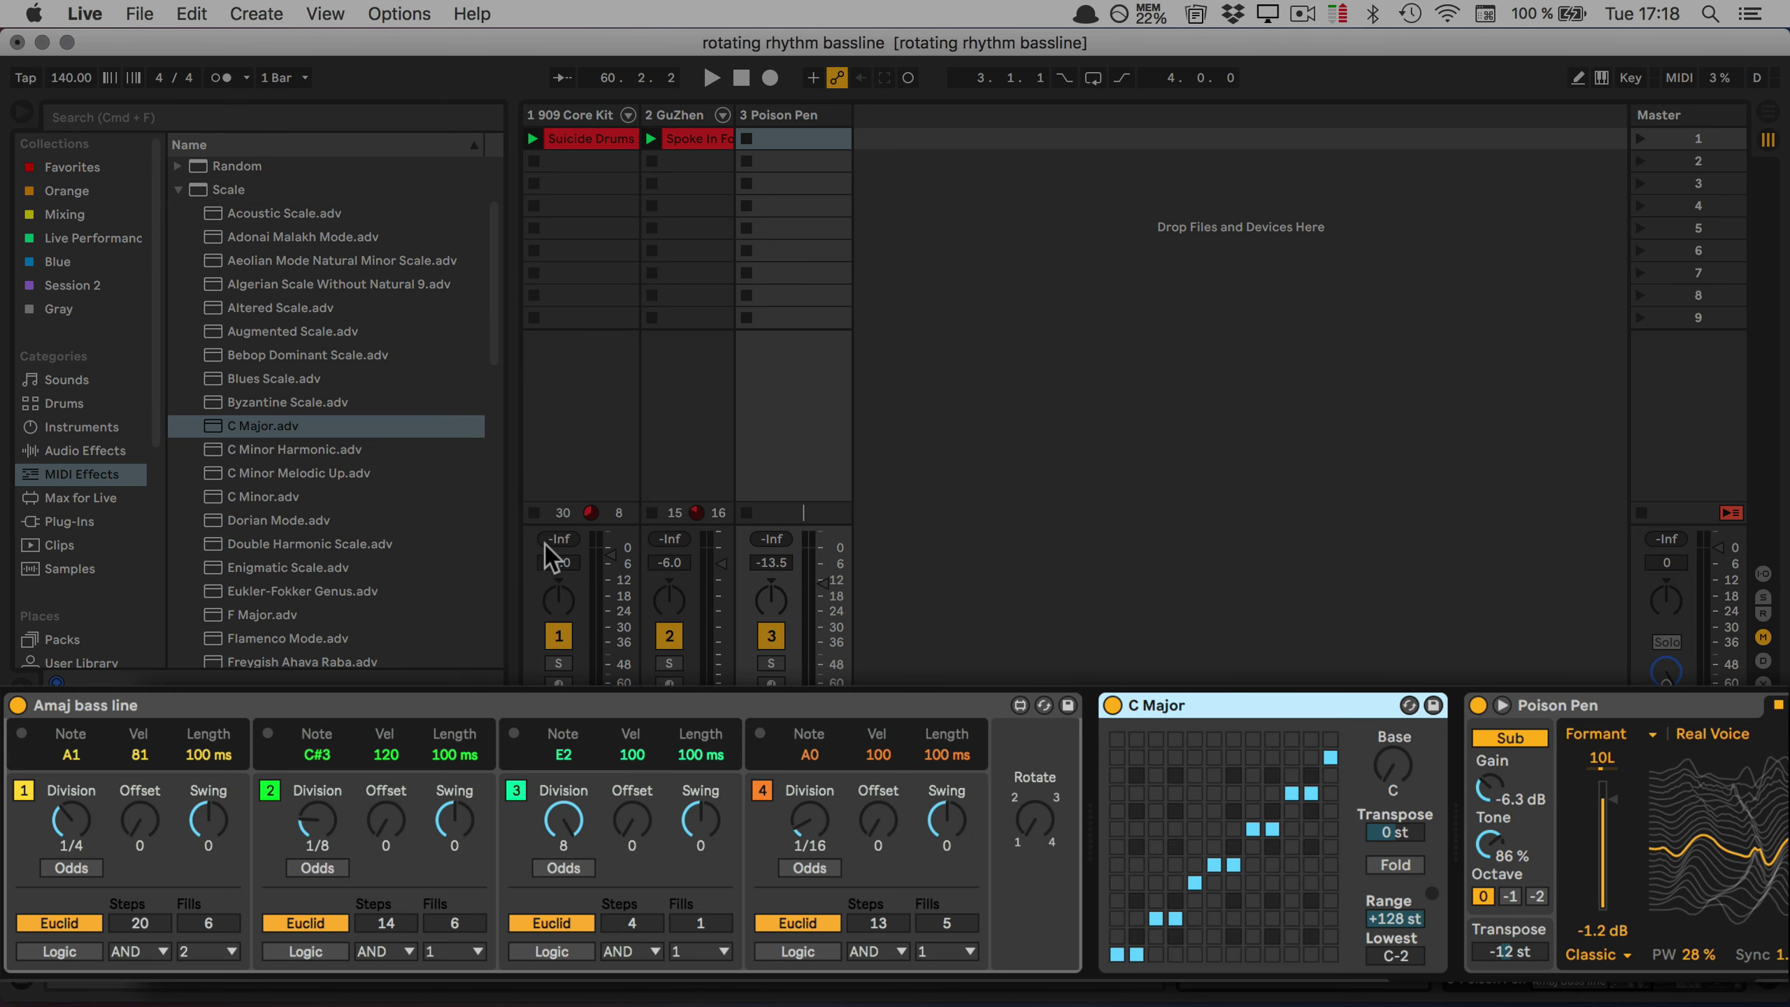
drag(263, 496, 1479, 768)
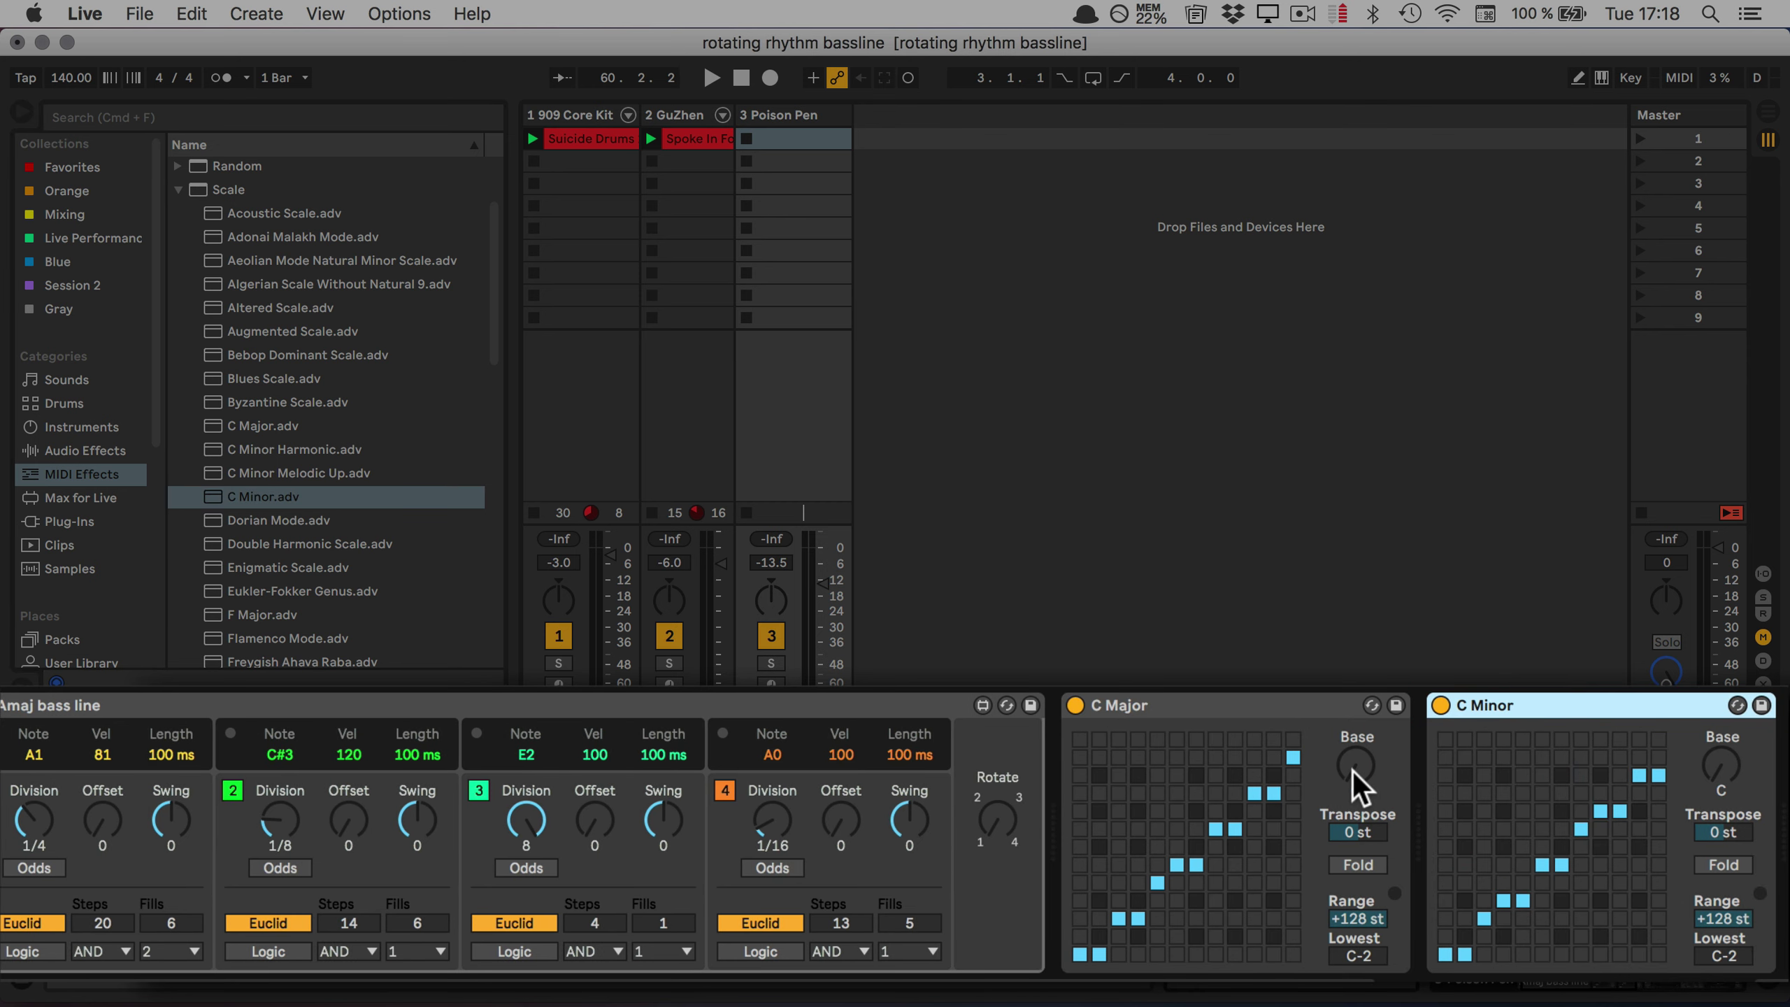
drag(1365, 774, 1366, 793)
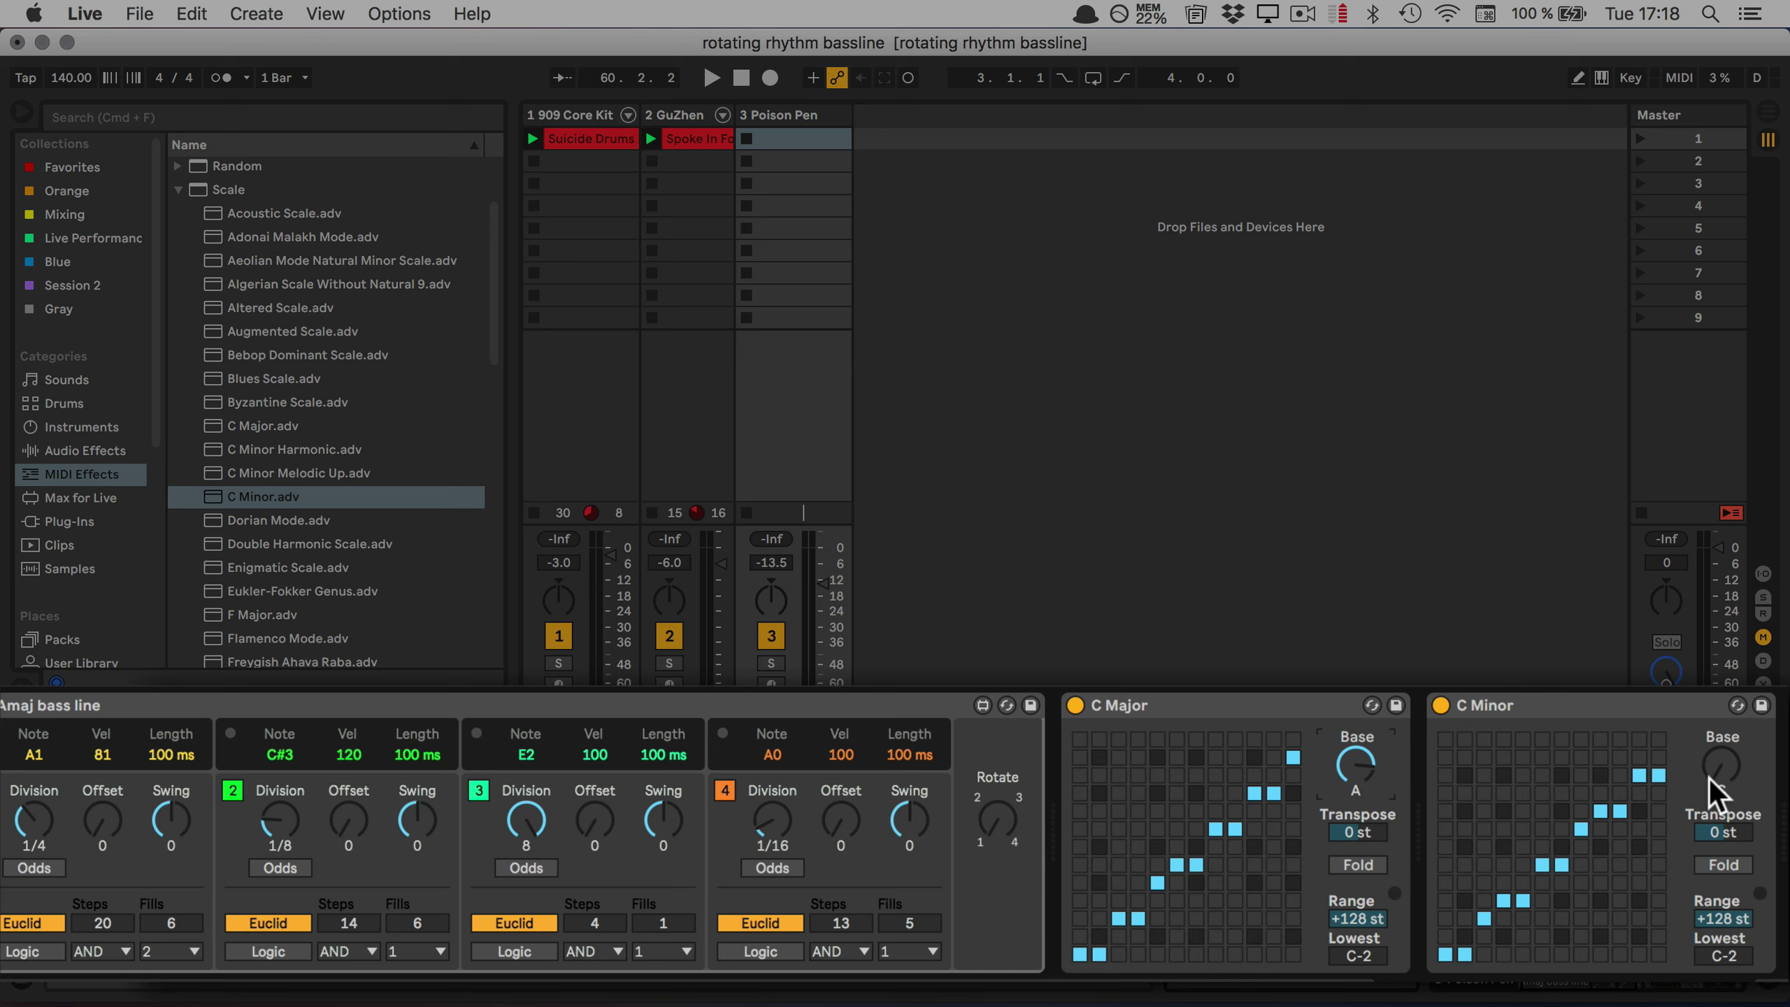
drag(1721, 765, 1722, 779)
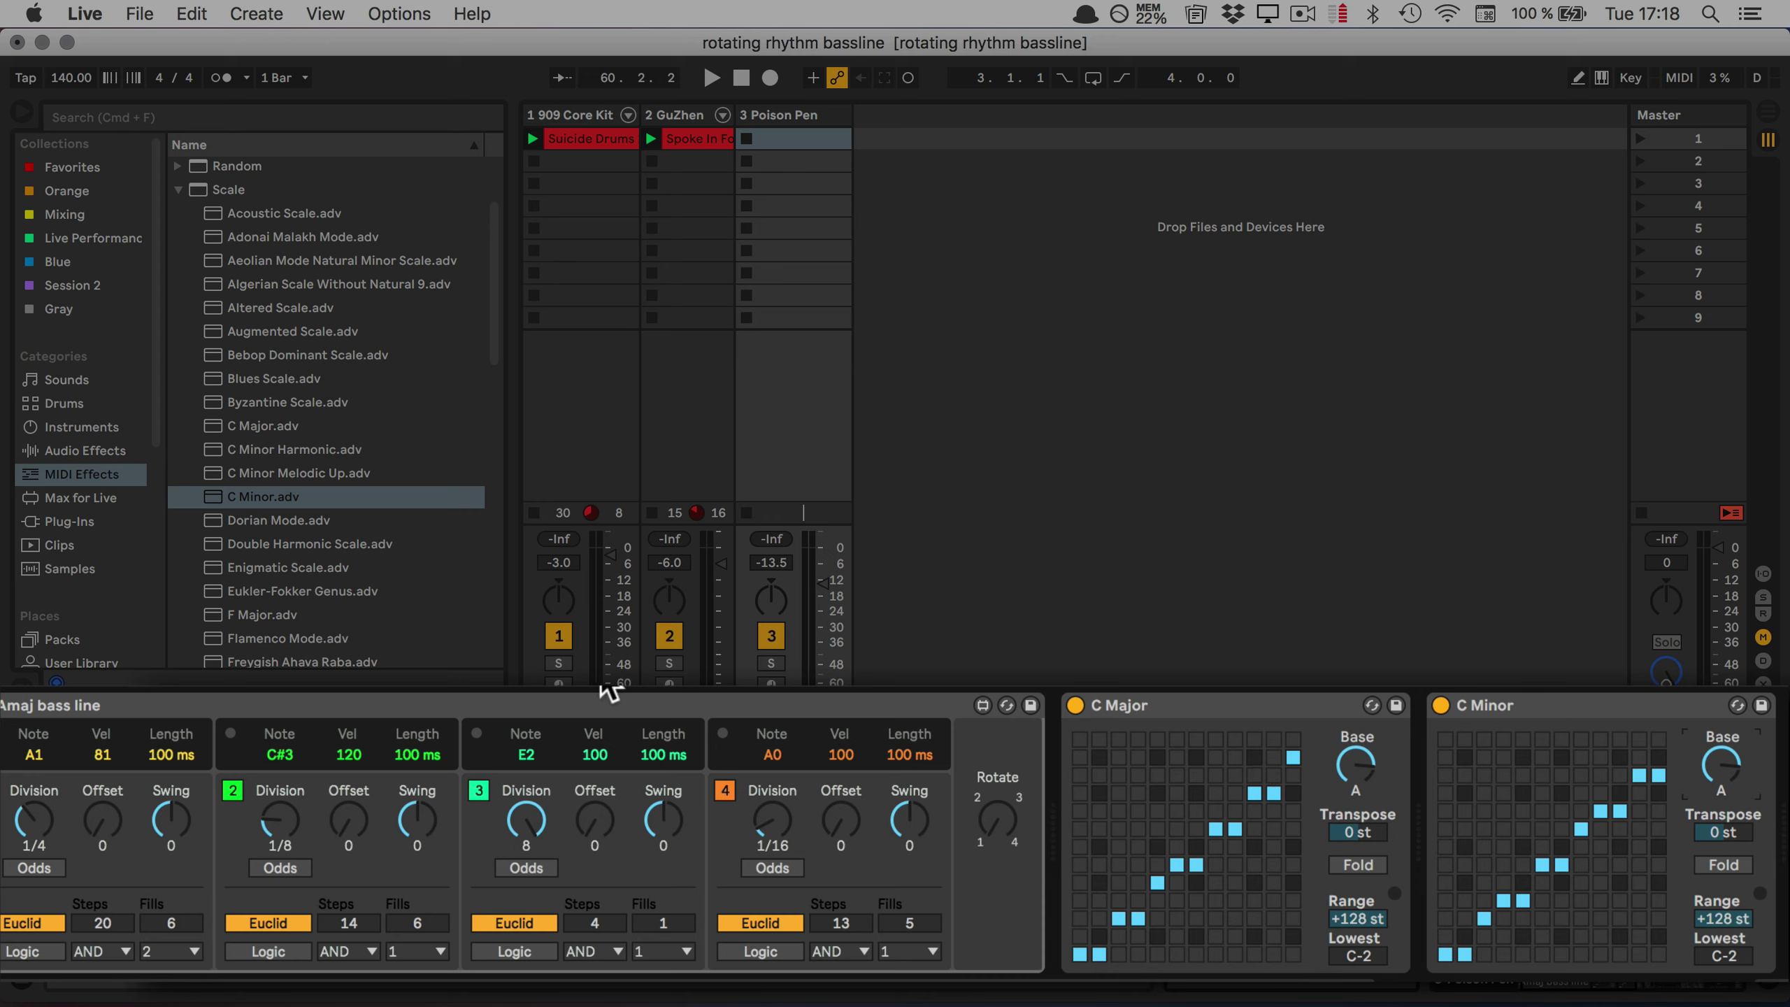
Group the Amaj bass line and both scale devices into a MIDI Effect Rack with Cmd+G.
click(327, 703)
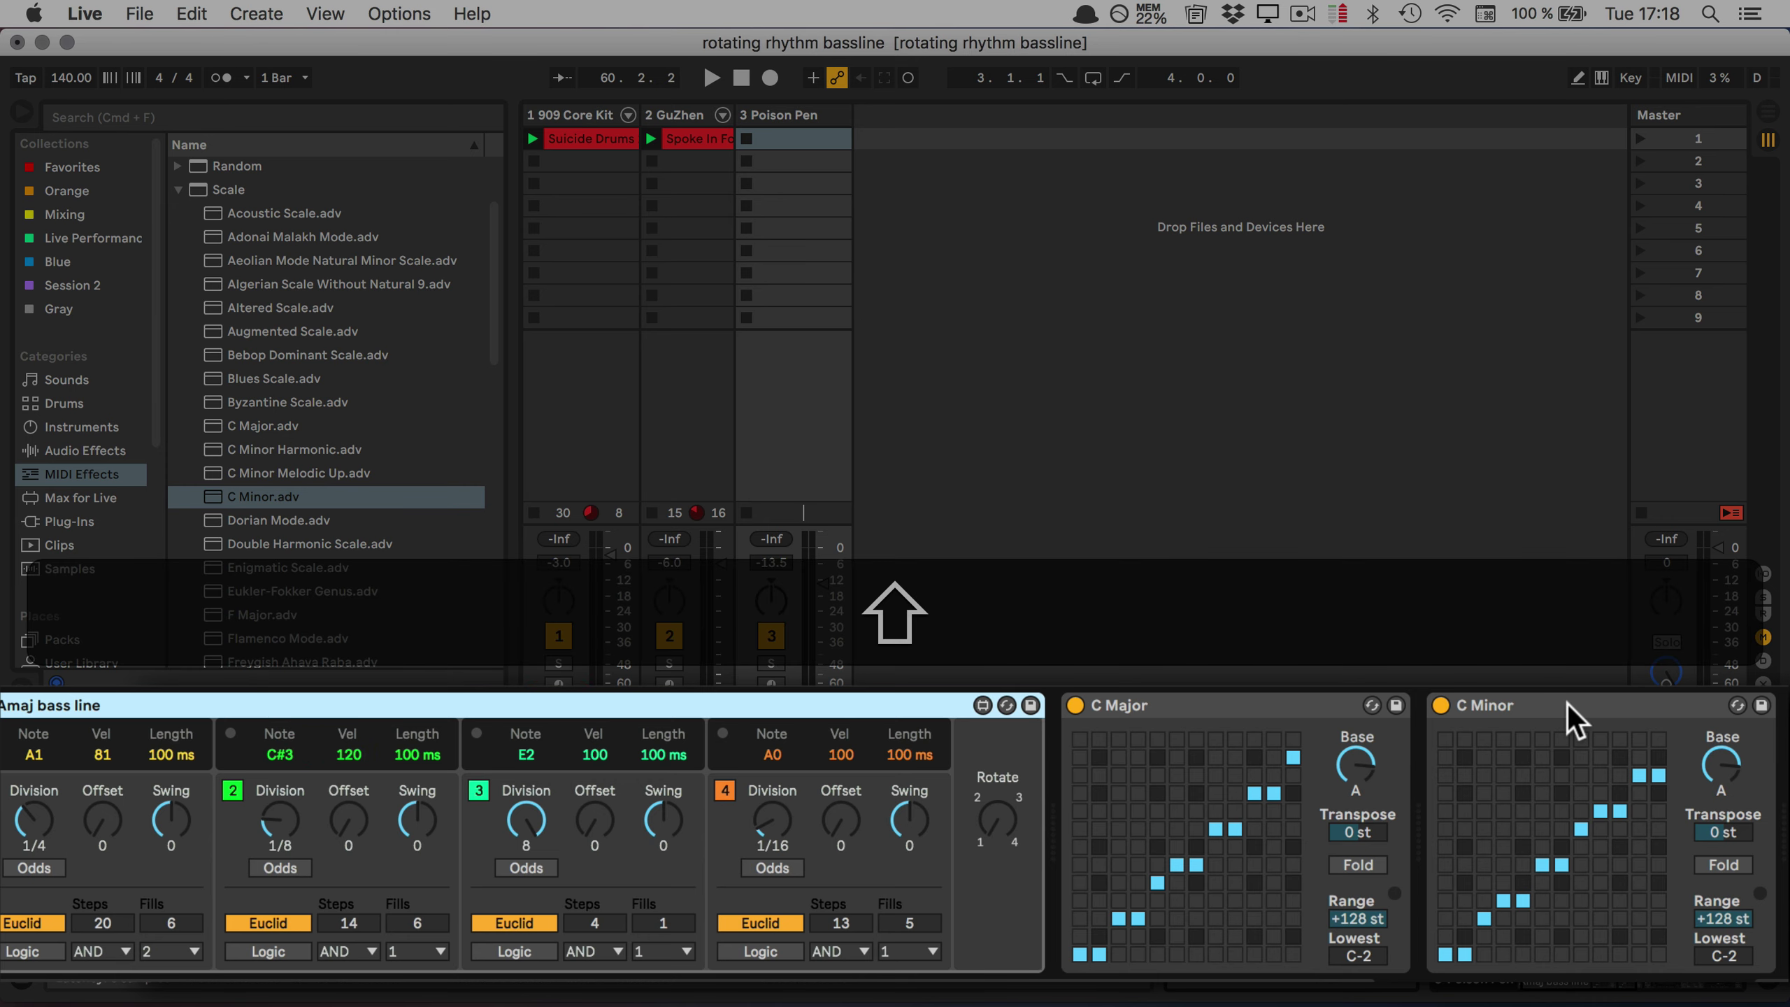
shift+click(1569, 703)
key(super+g)
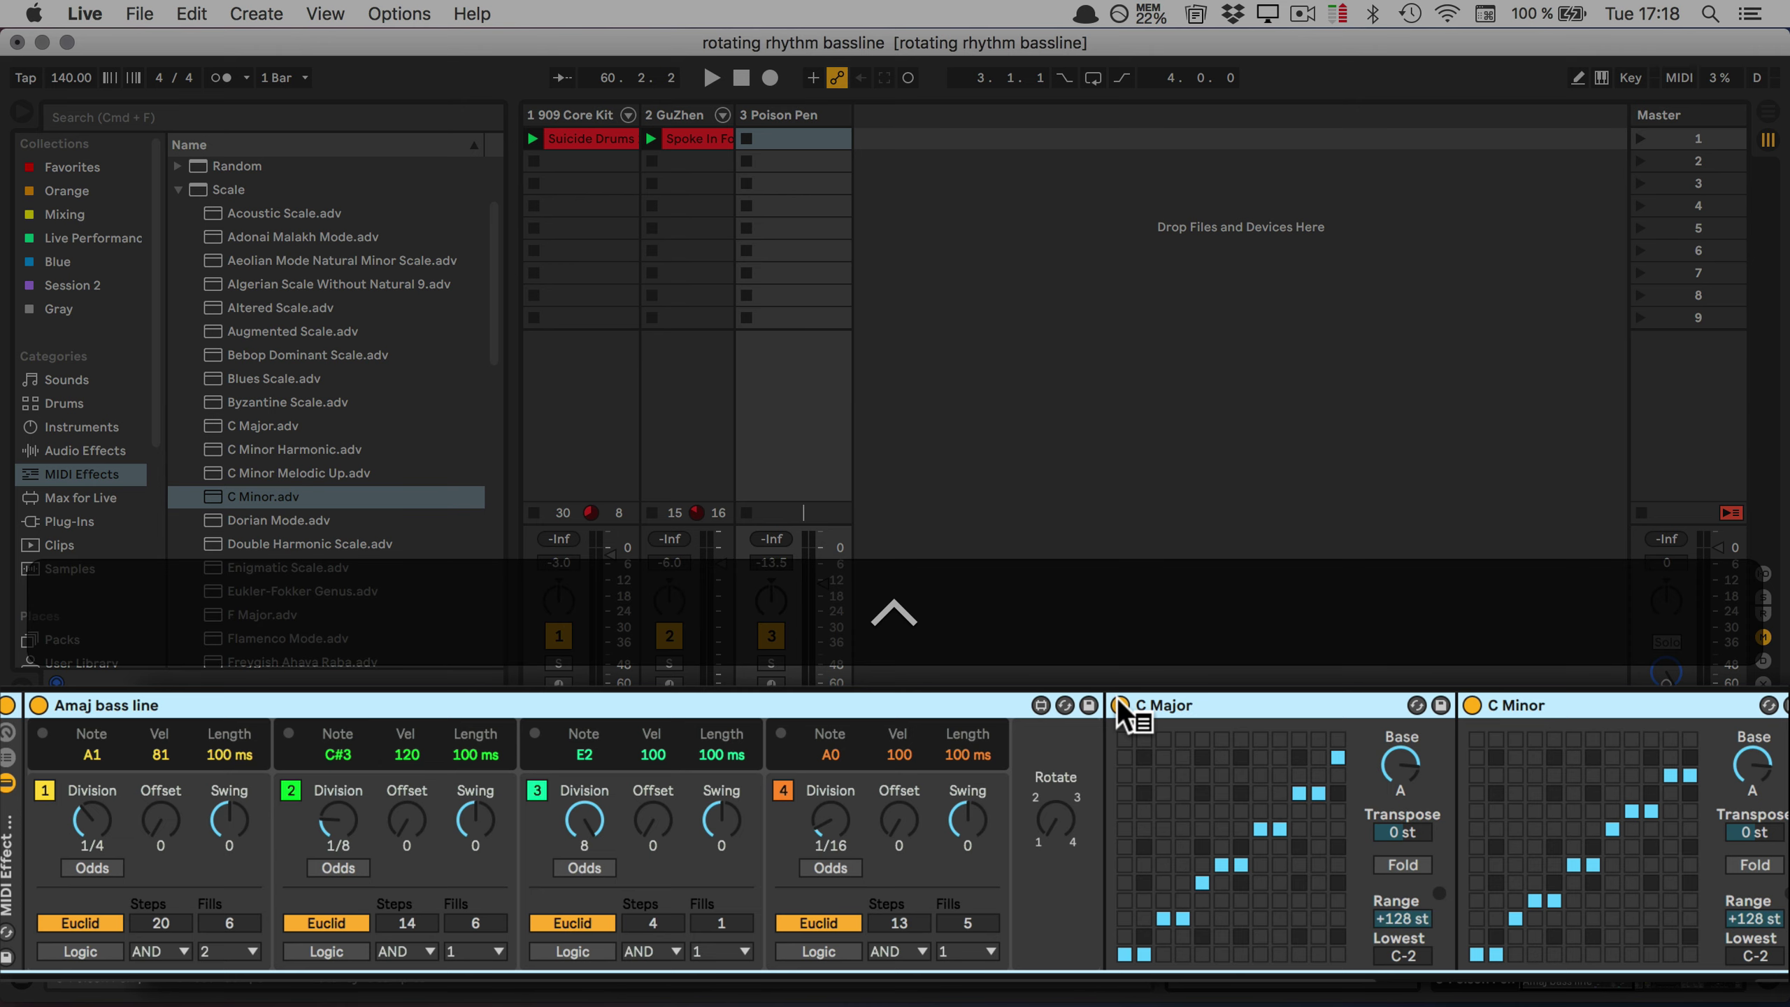
Map the C Major and C Minor on/off switches to Macro 1 and show the macro mappings.
ctrl+click(1120, 704)
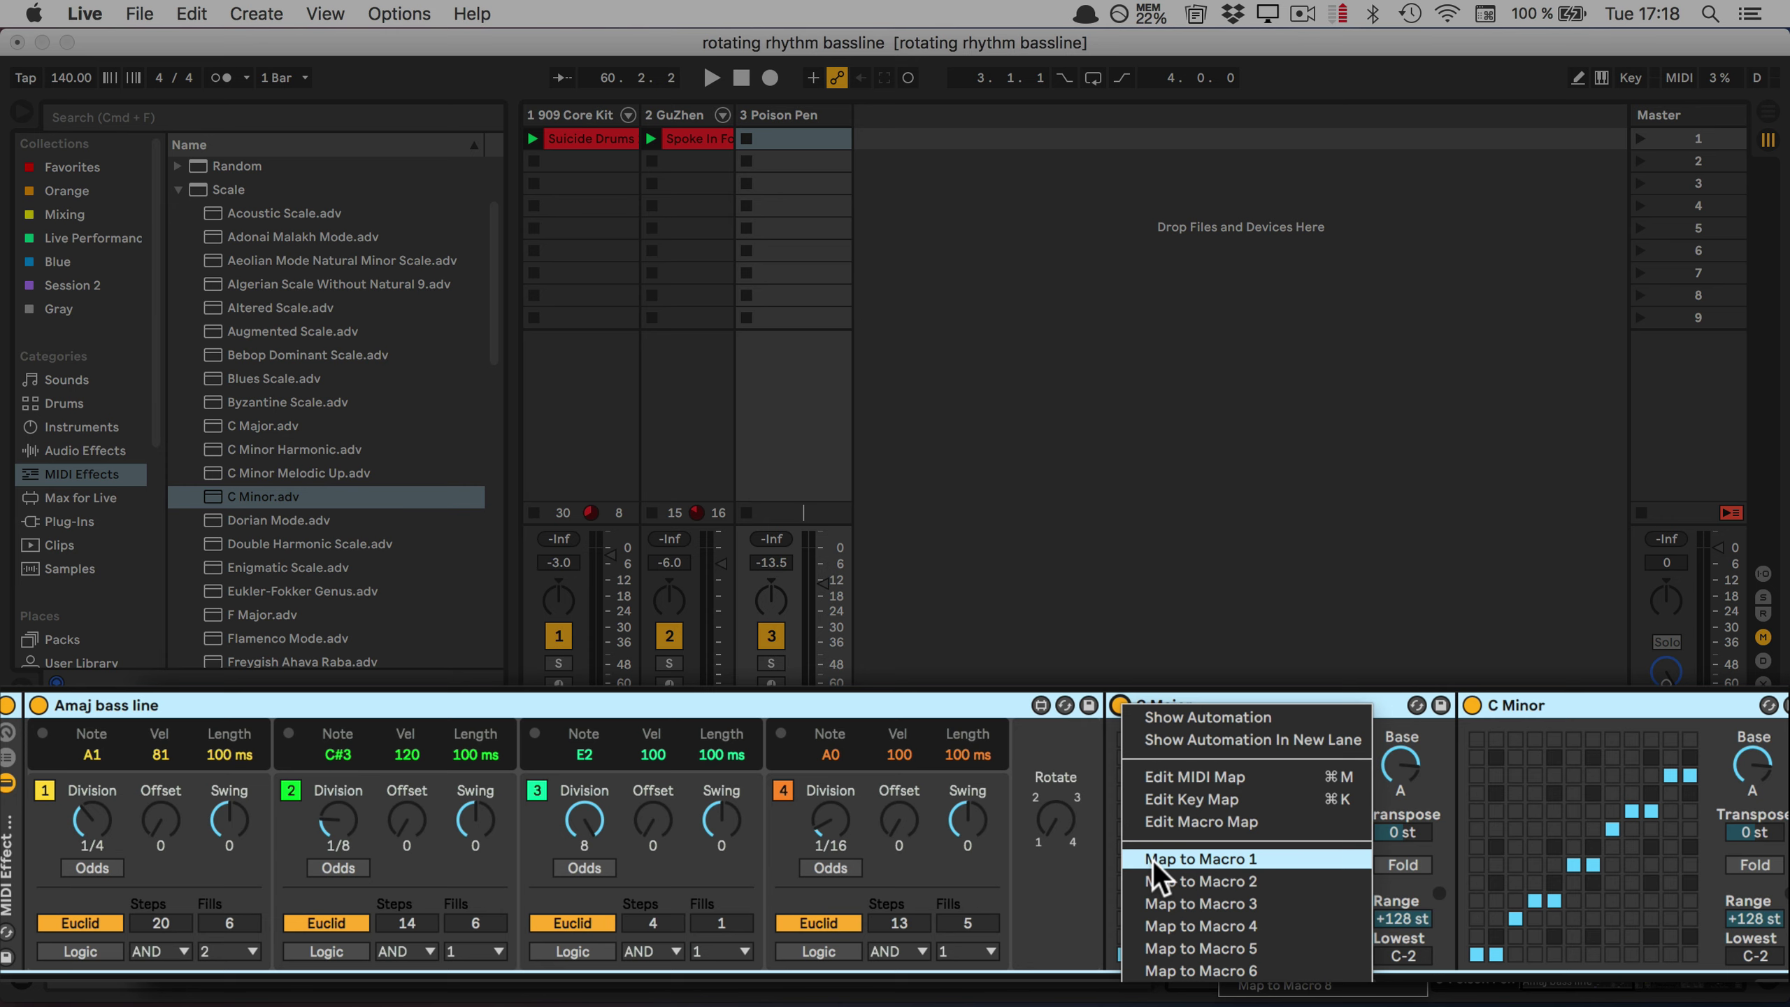
click(1156, 860)
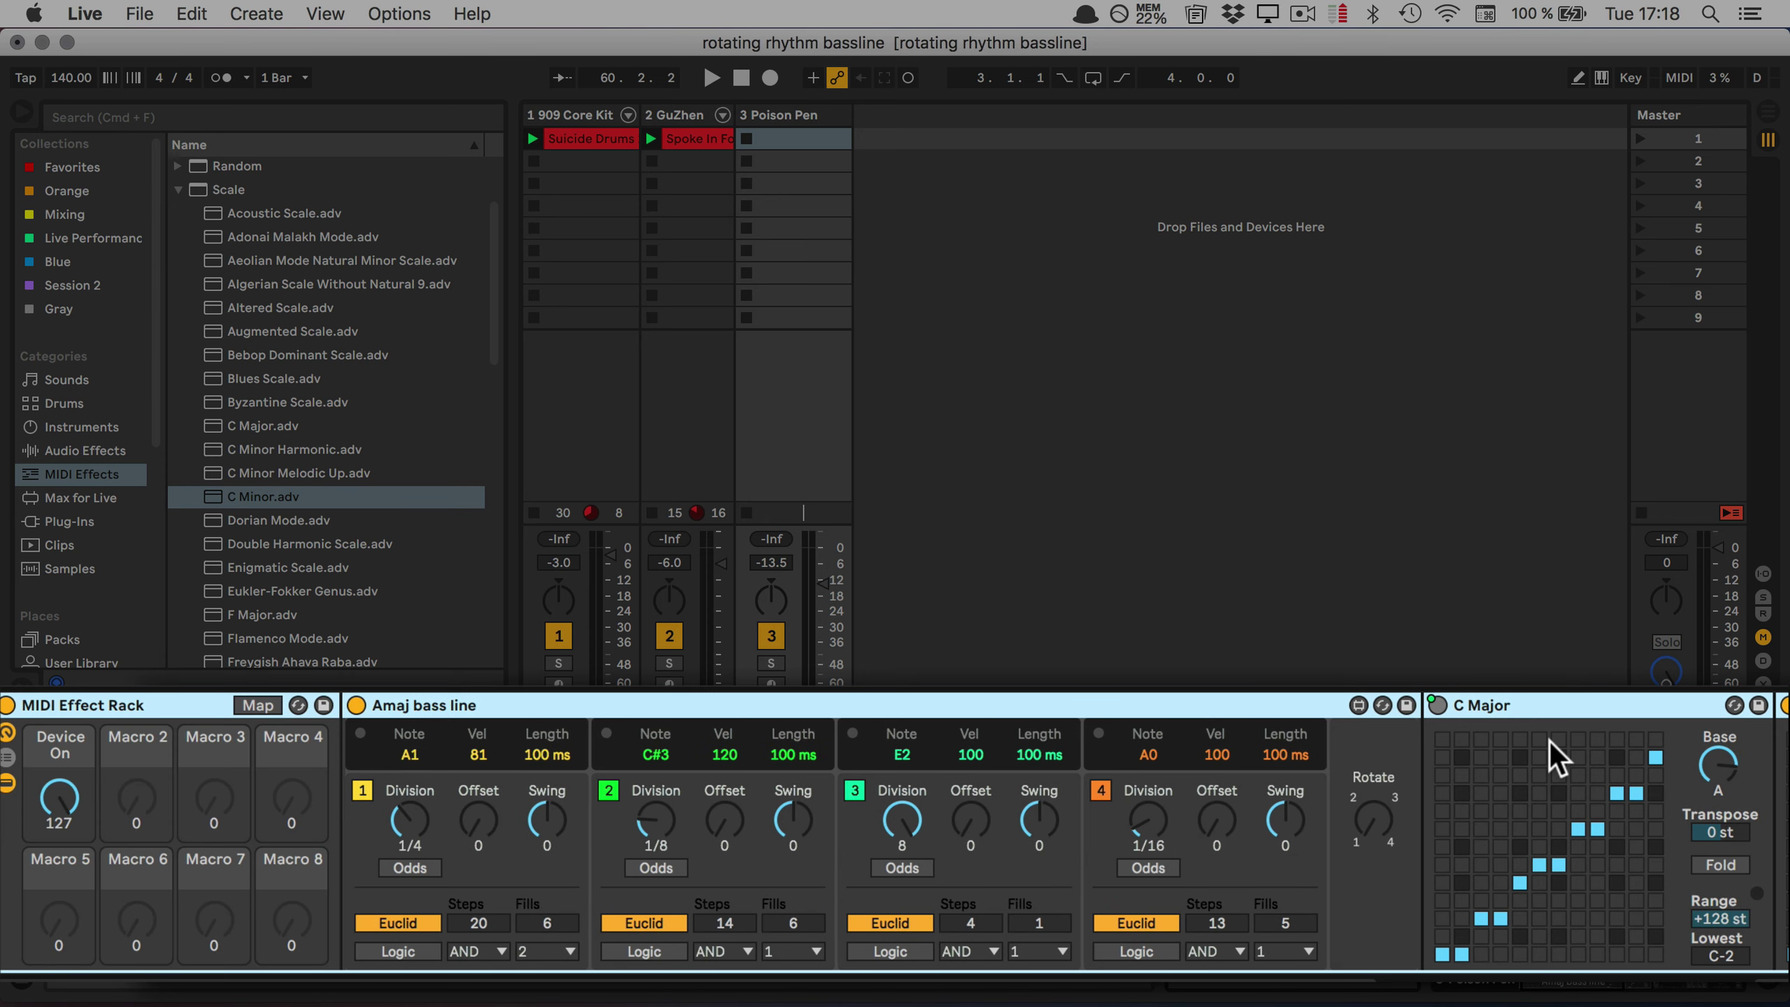
scroll(1550, 742, right, 3)
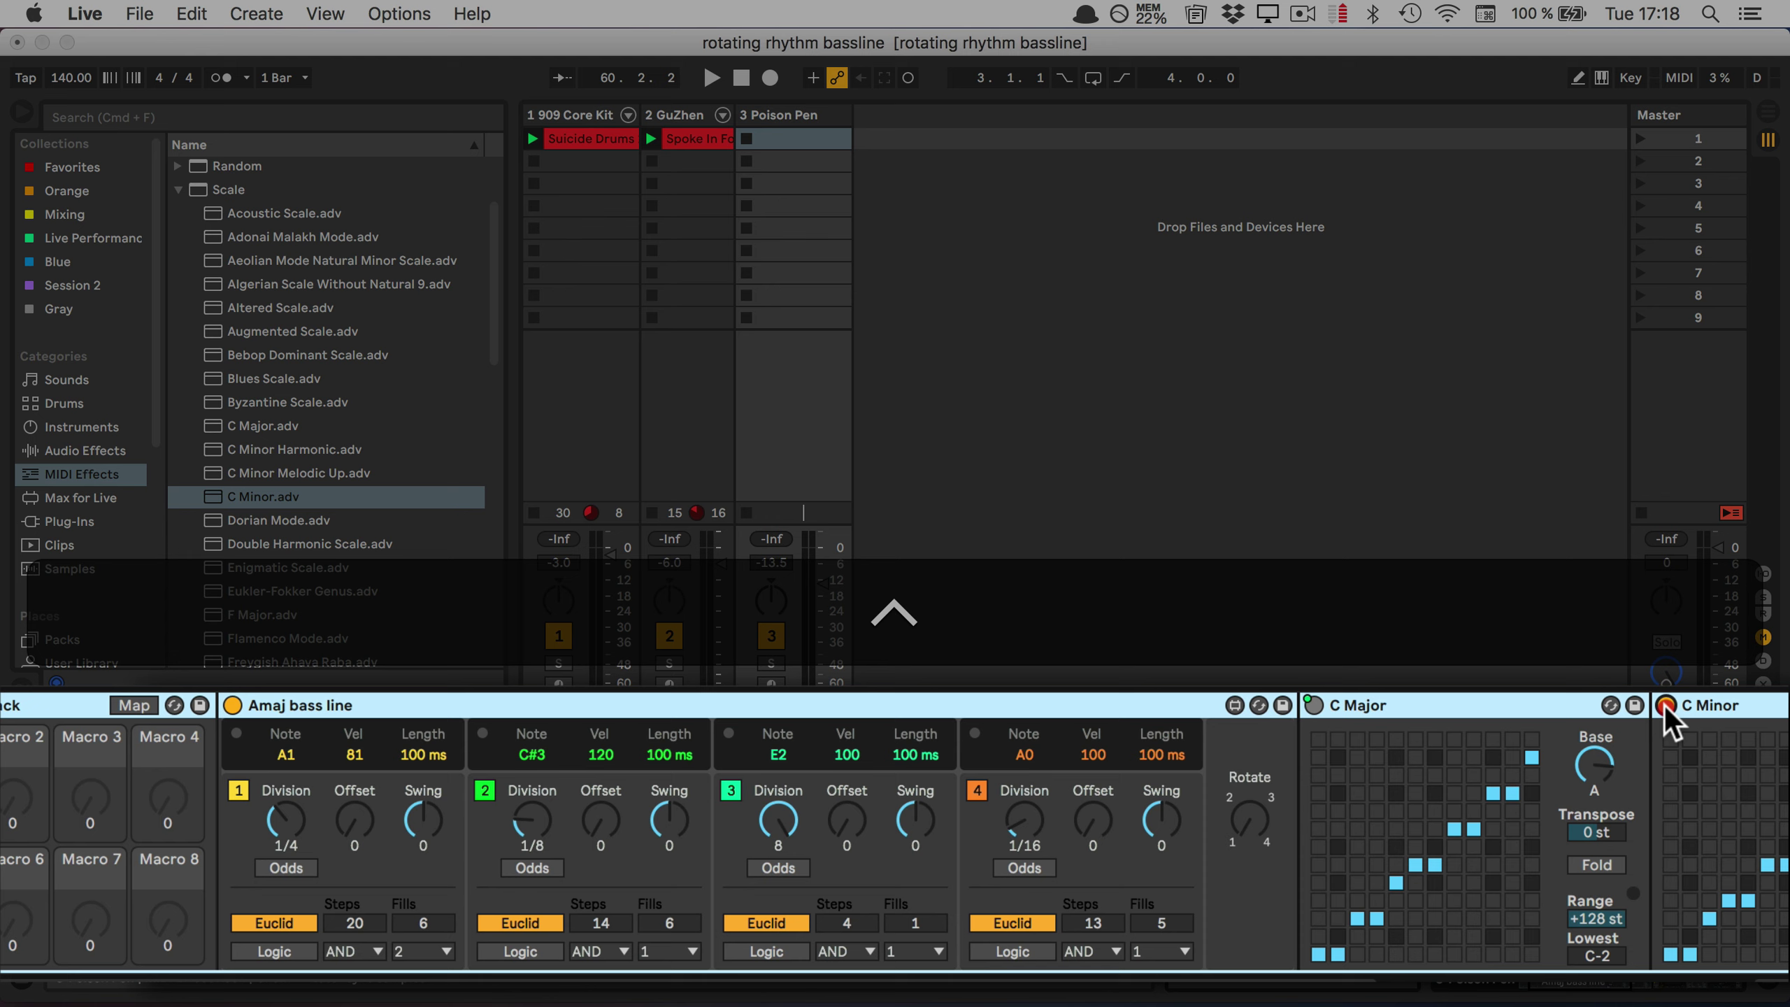
ctrl+click(1664, 705)
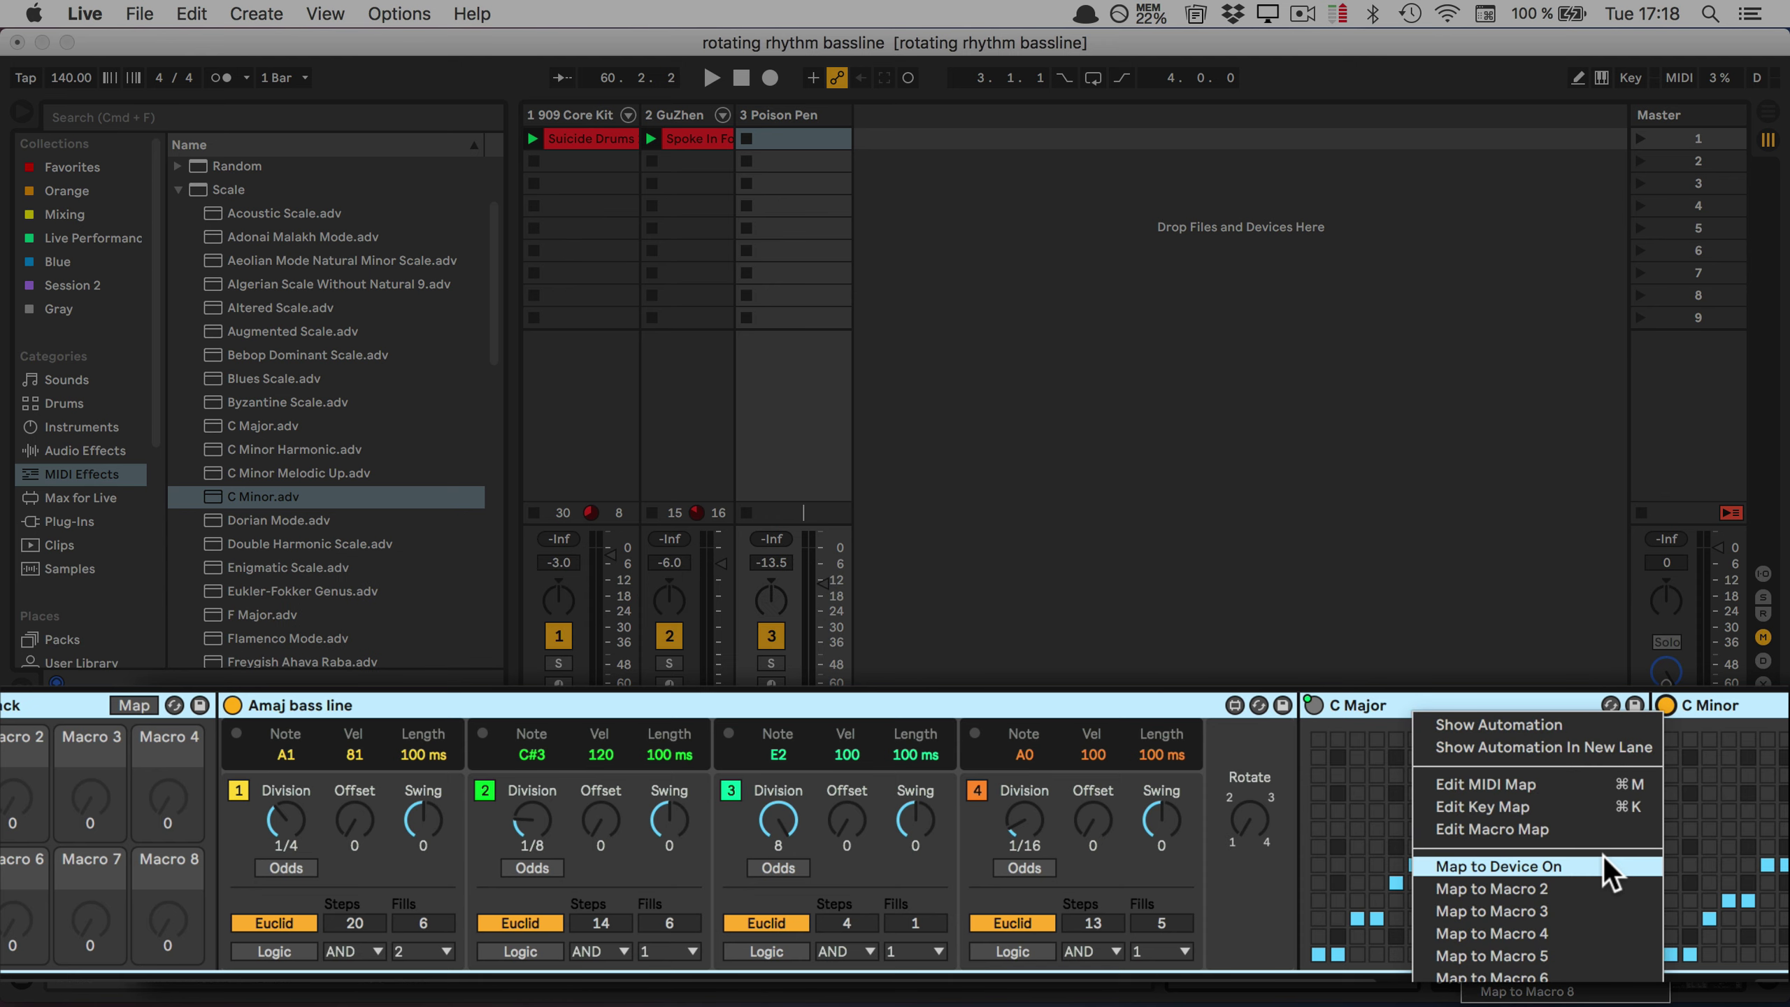
click(1603, 856)
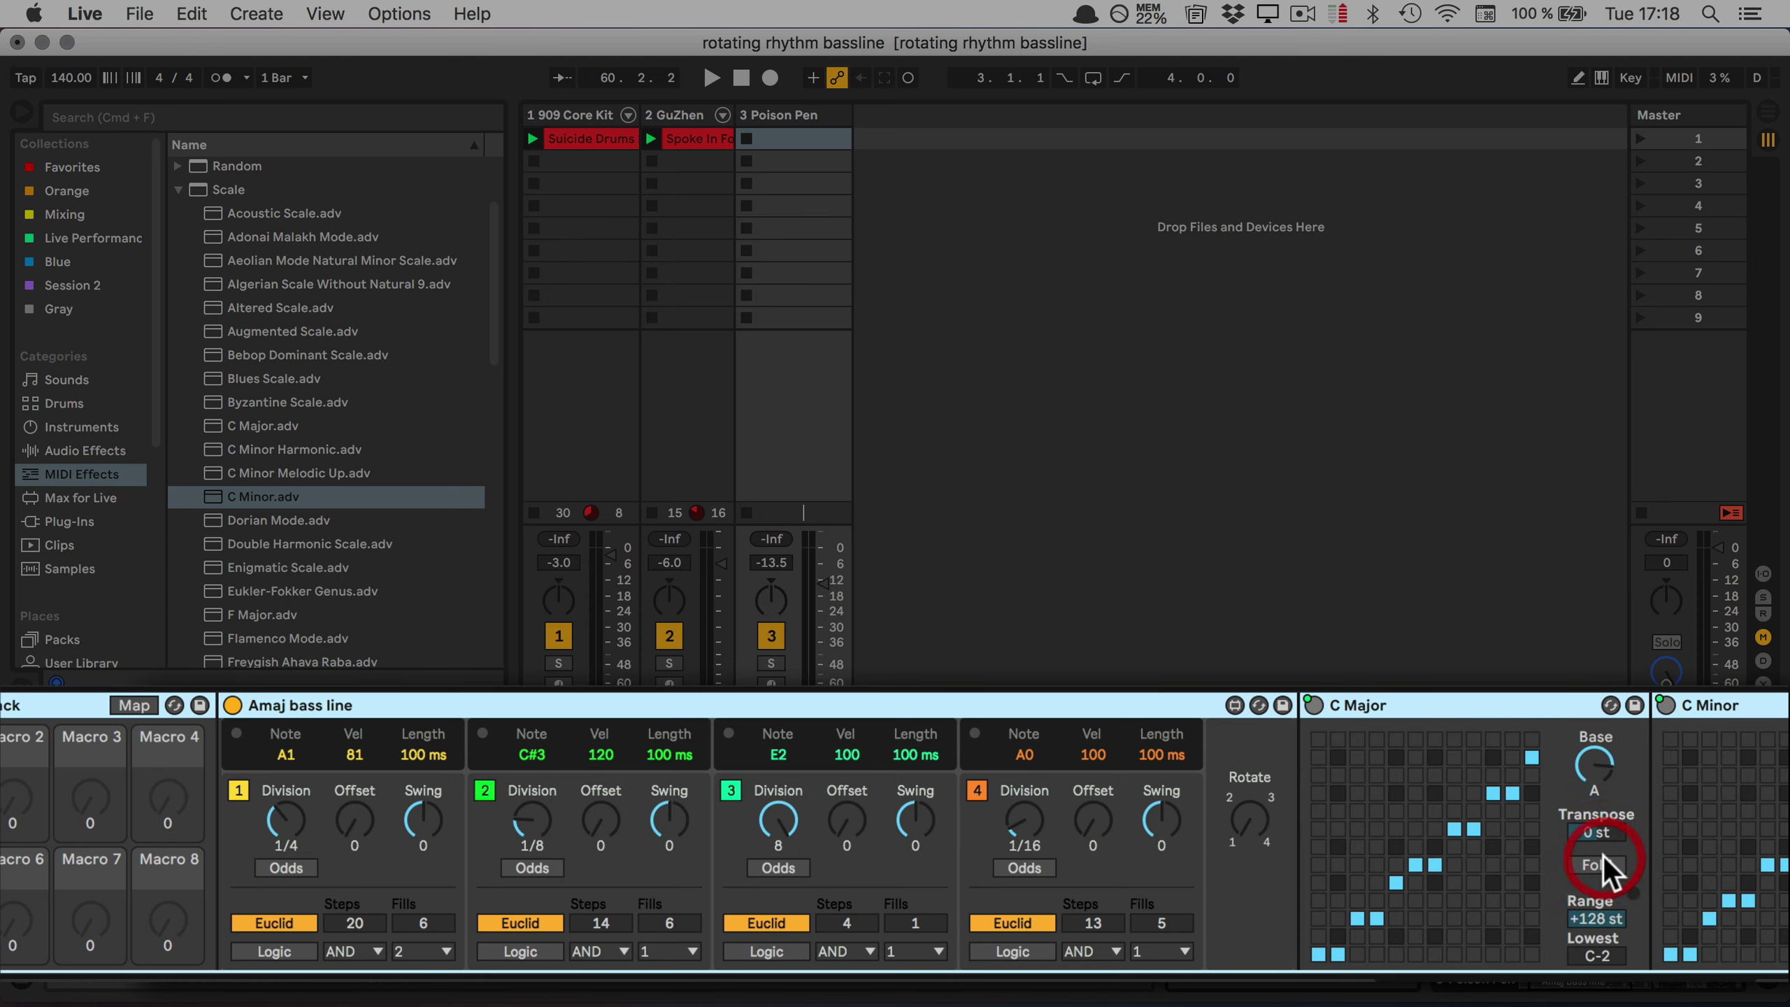
click(133, 705)
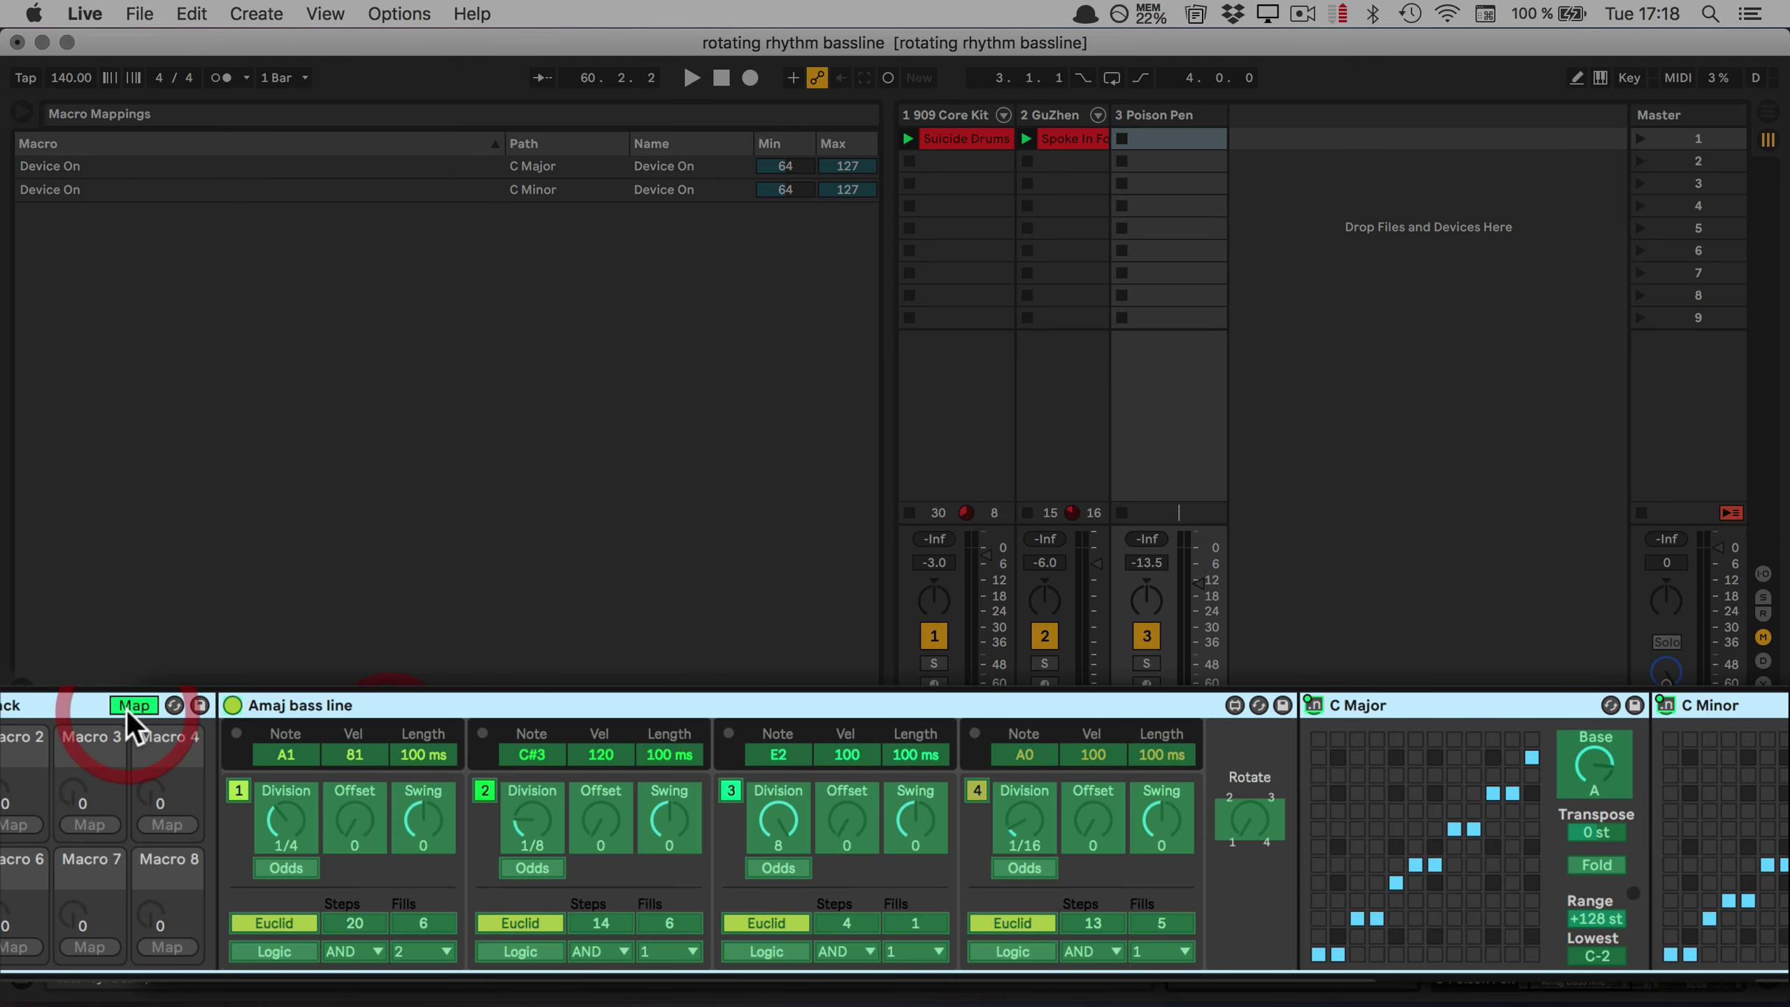
Set the C Major Device On mapping range to 0–63, then exit mapping mode.
click(776, 167)
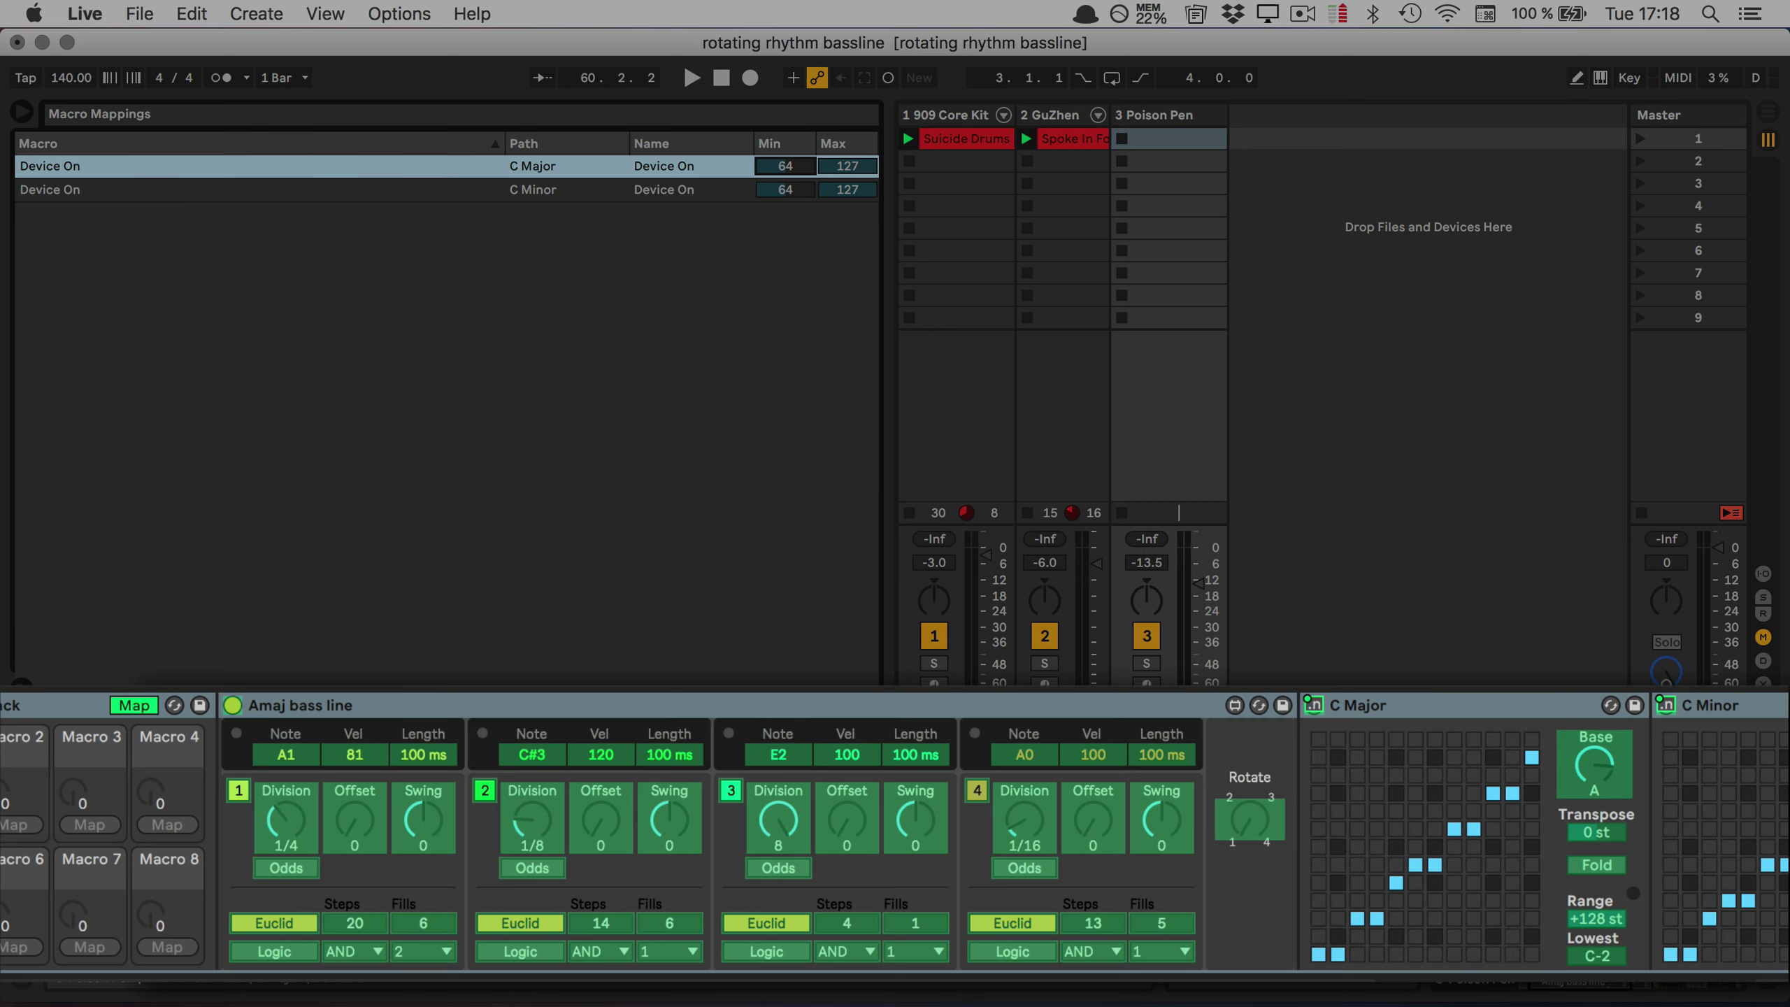
drag(775, 166, 776, 240)
drag(854, 173, 855, 233)
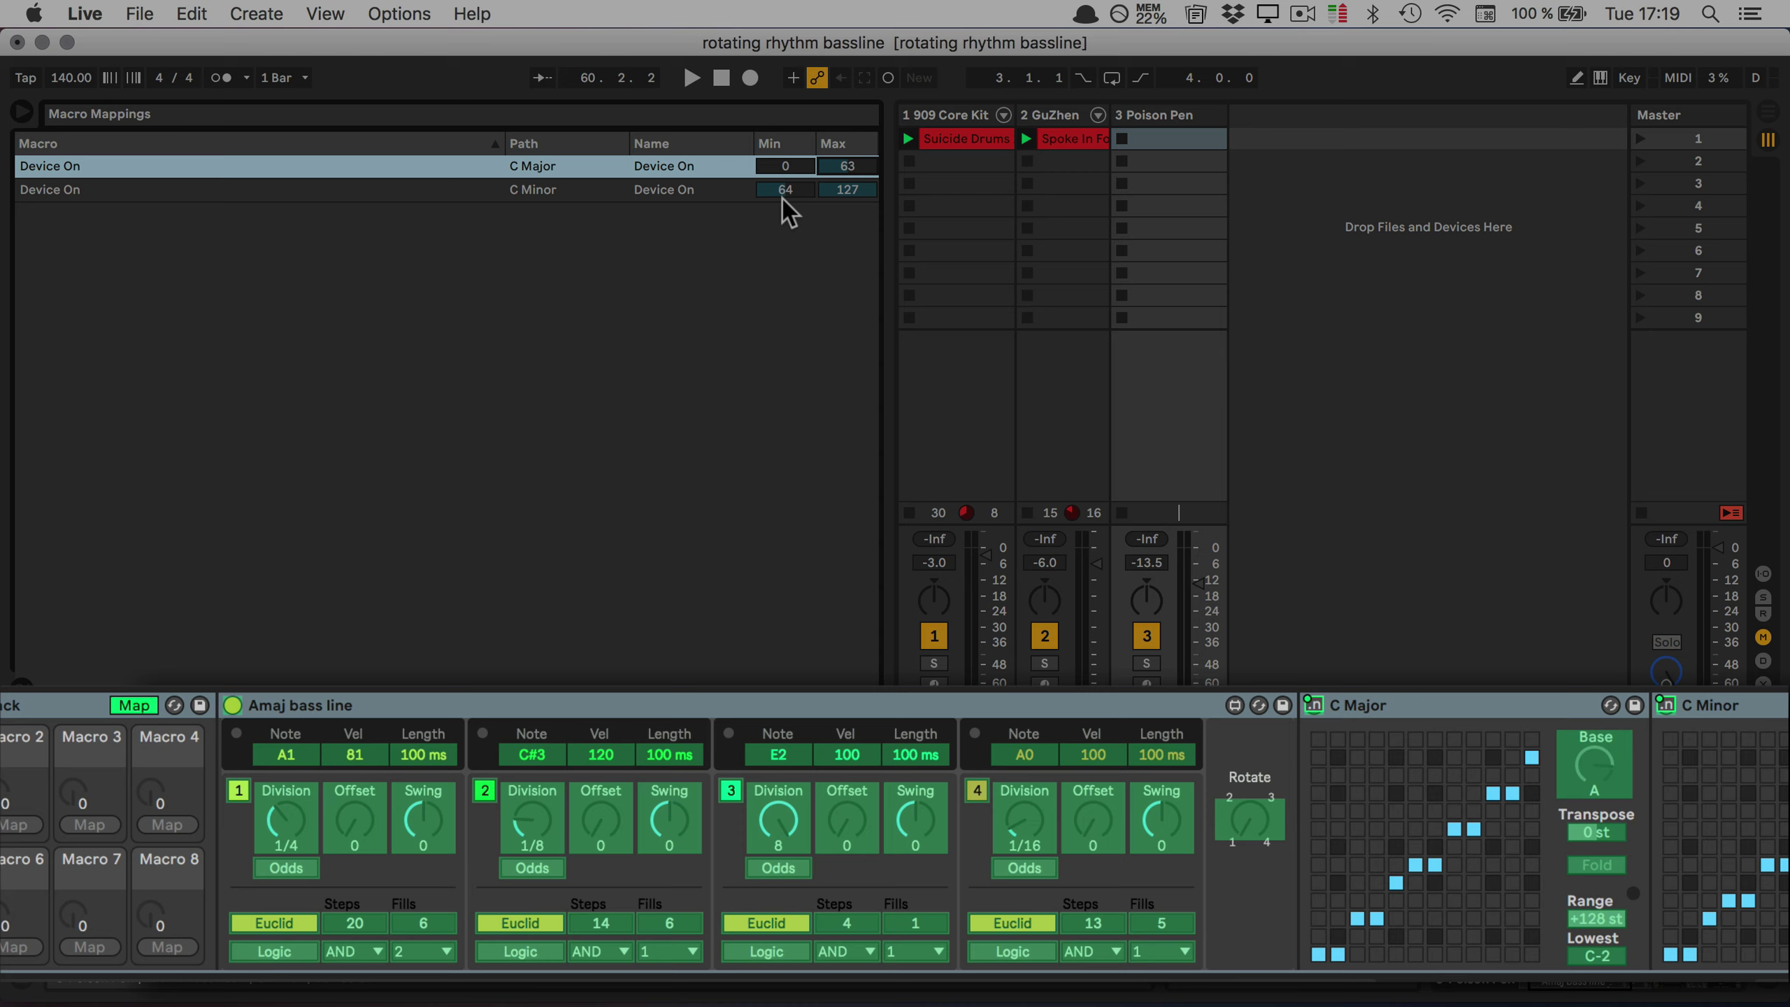
click(110, 836)
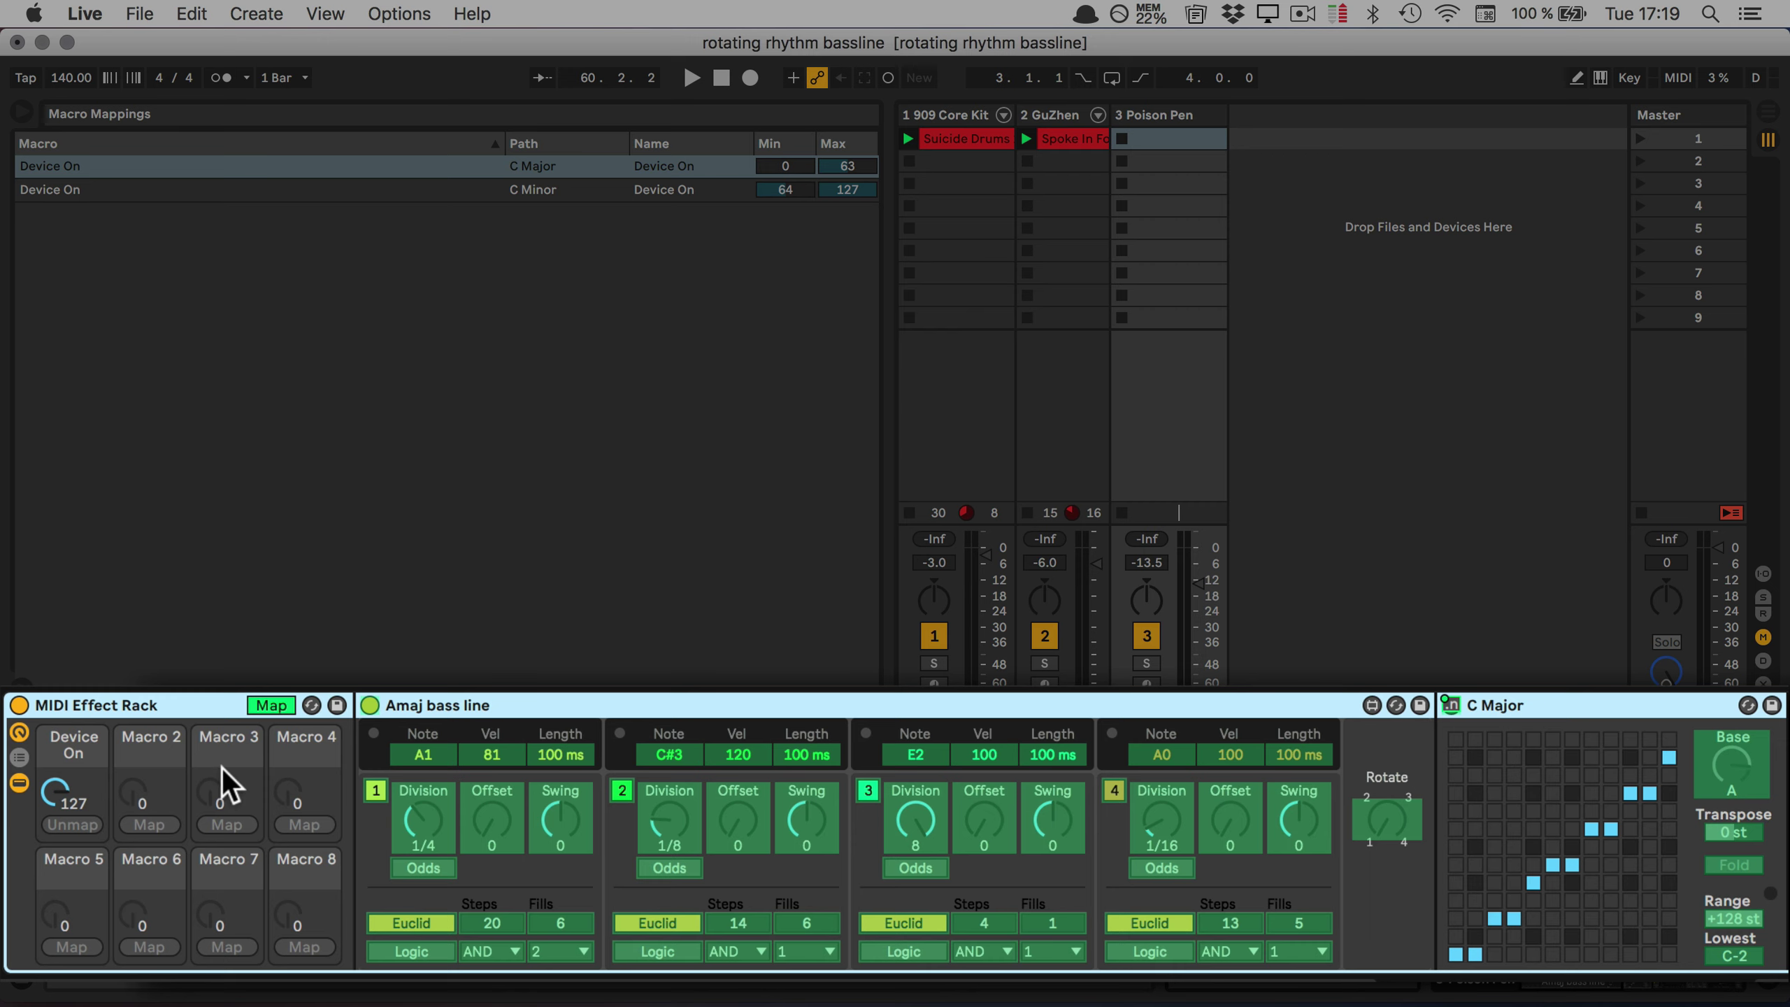
click(270, 705)
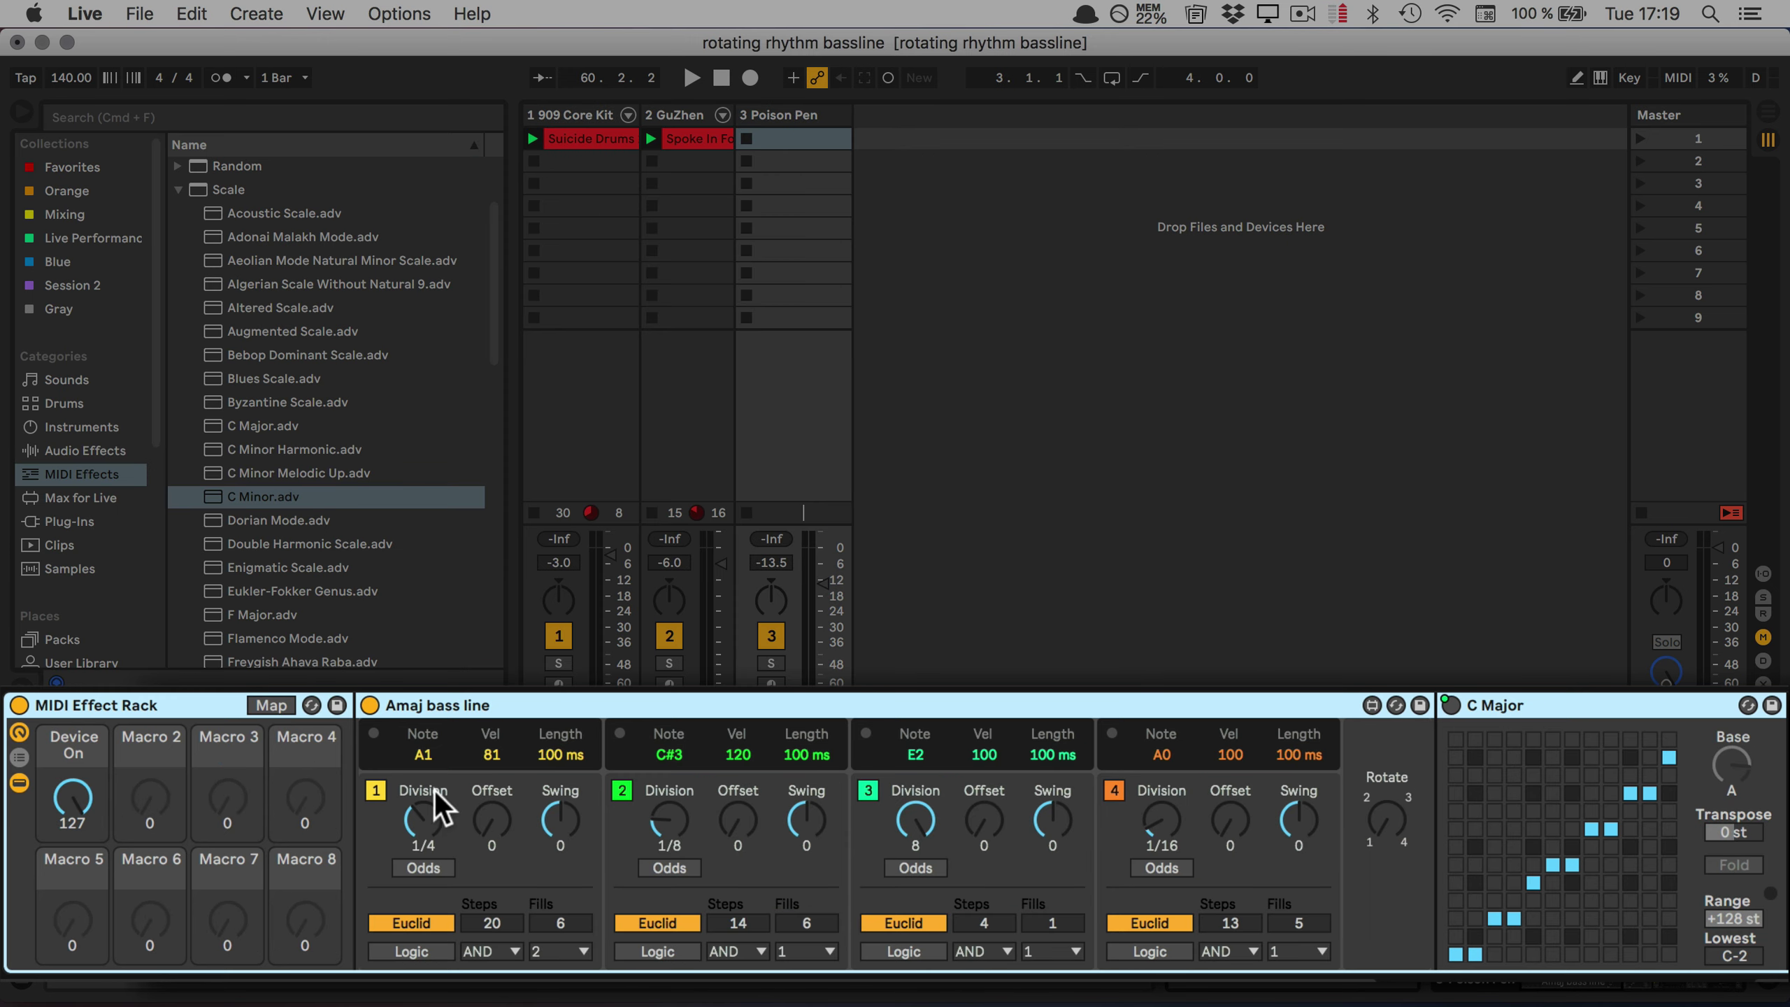
Map both the C Major and C Minor Transpose controls to a second macro, Transpose.
scroll(467, 809, right, 5)
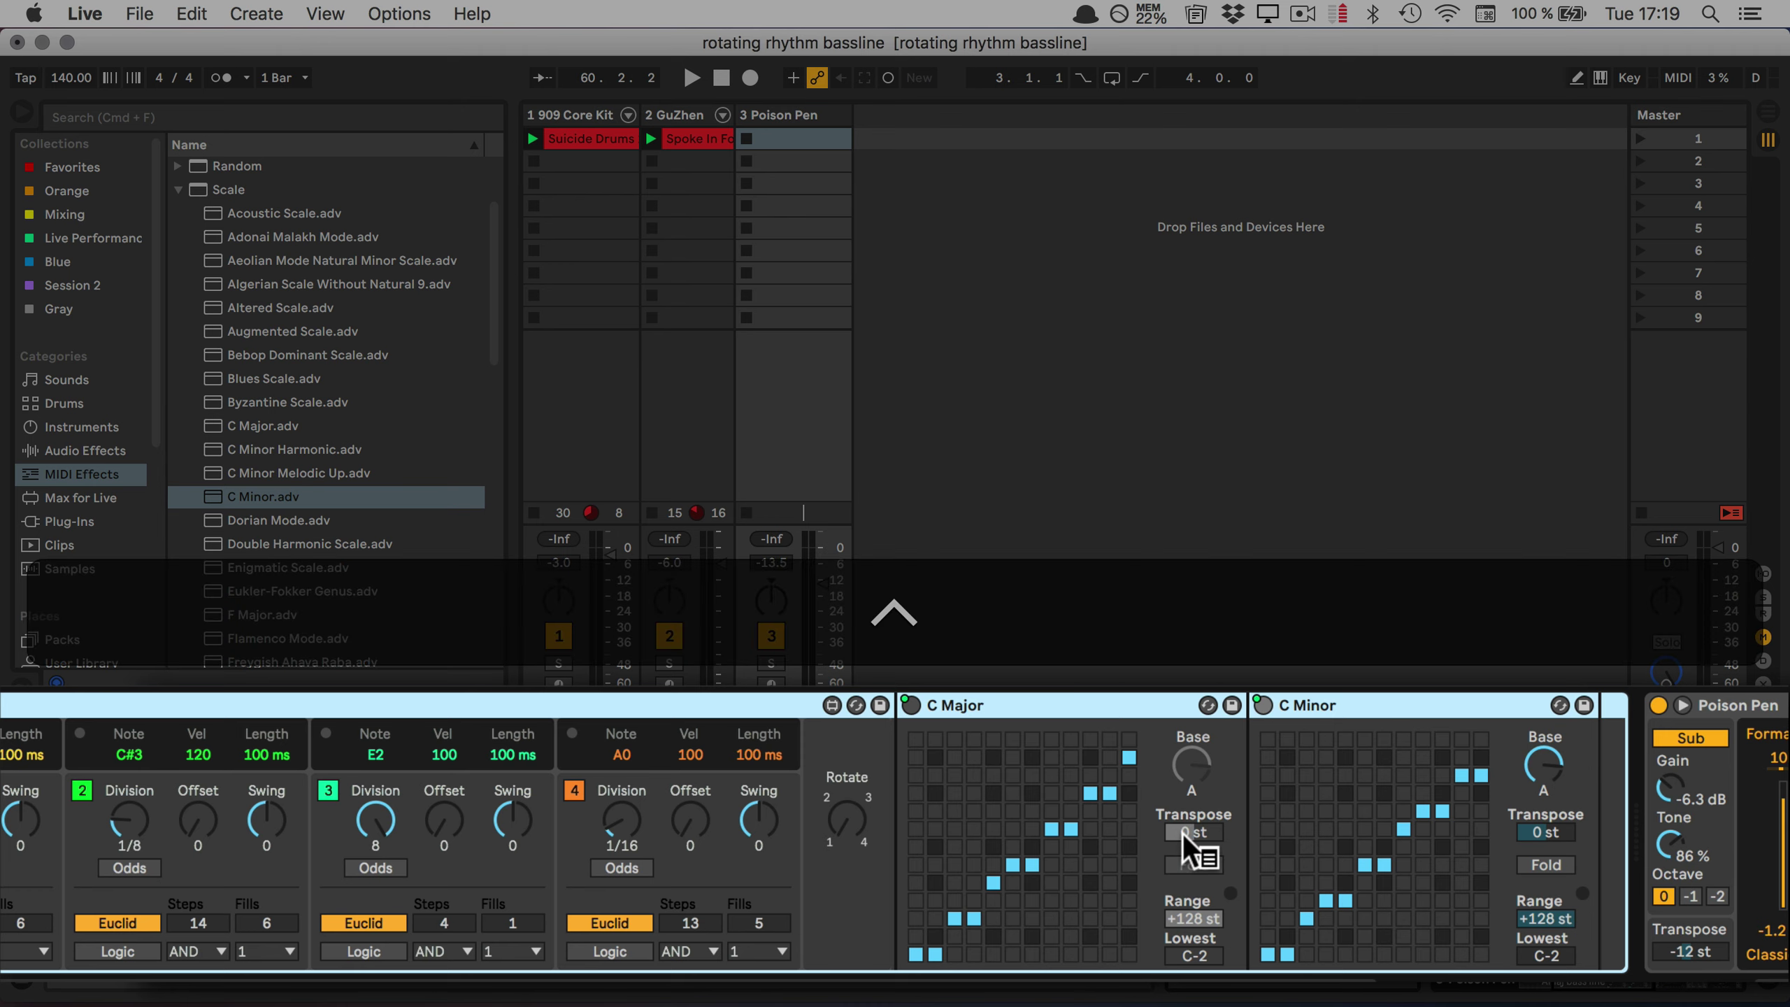
ctrl+click(1183, 834)
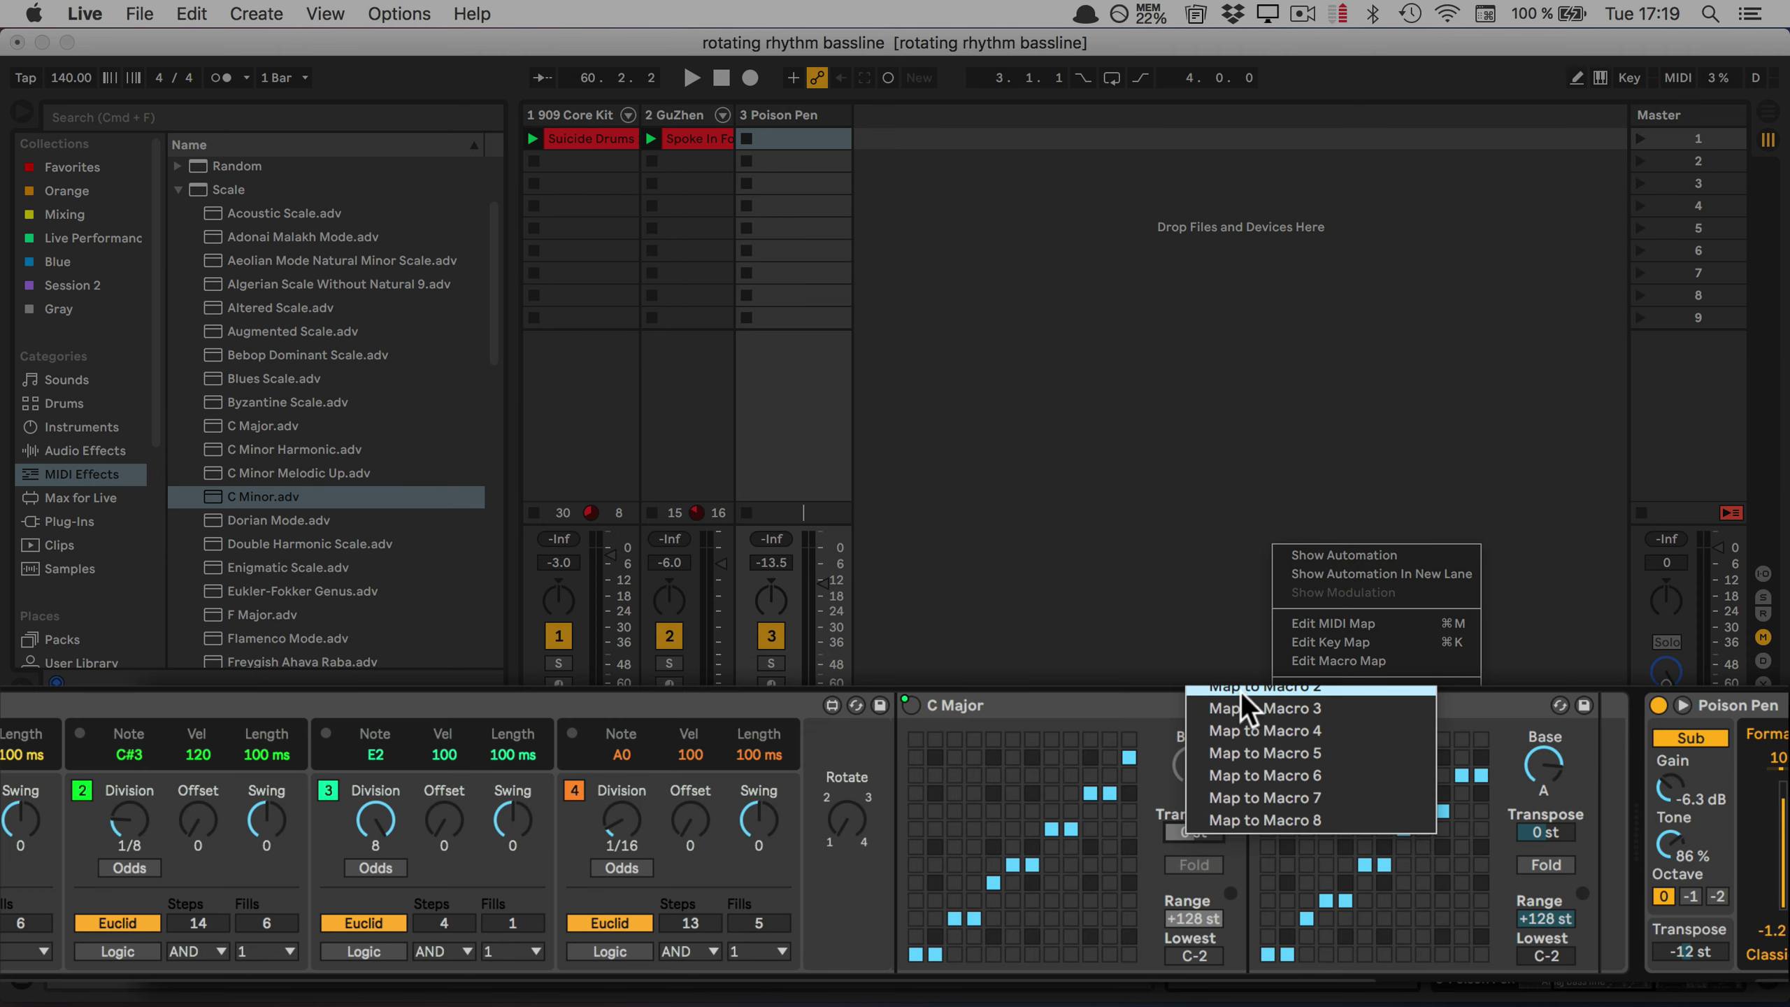
click(1240, 691)
ctrl+click(1557, 832)
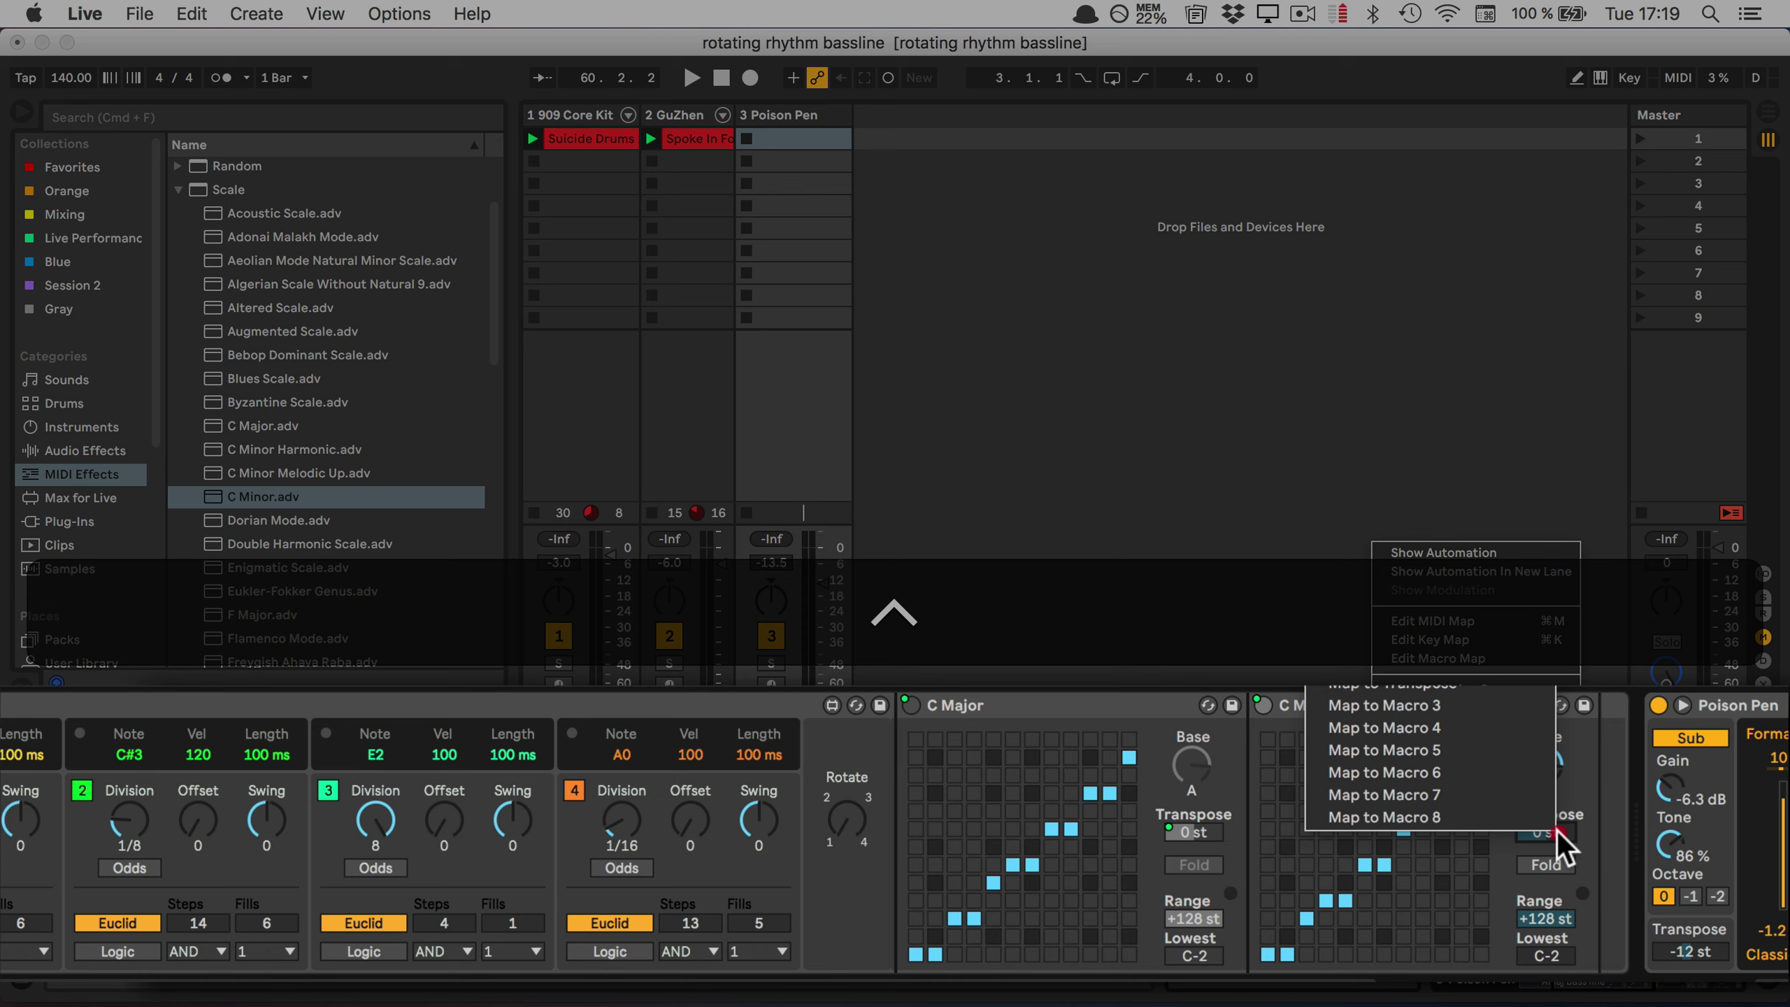
click(1525, 690)
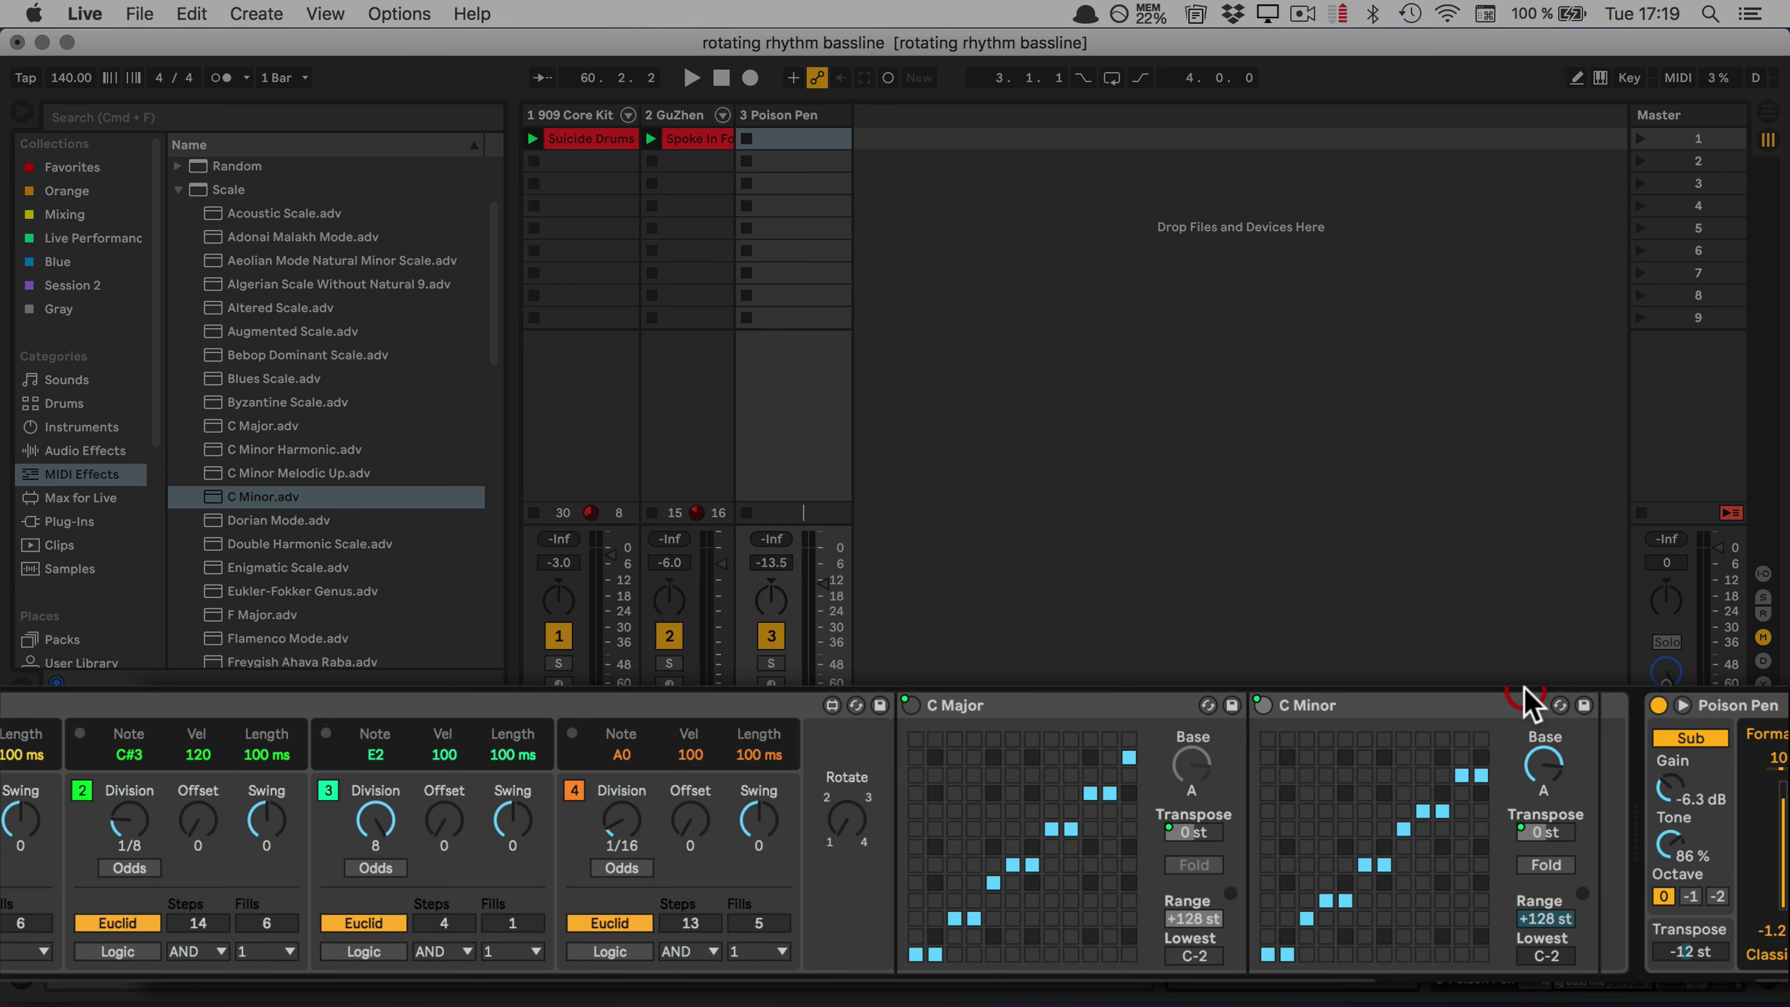
scroll(1403, 796, left, 5)
scroll(1402, 801, left, 3)
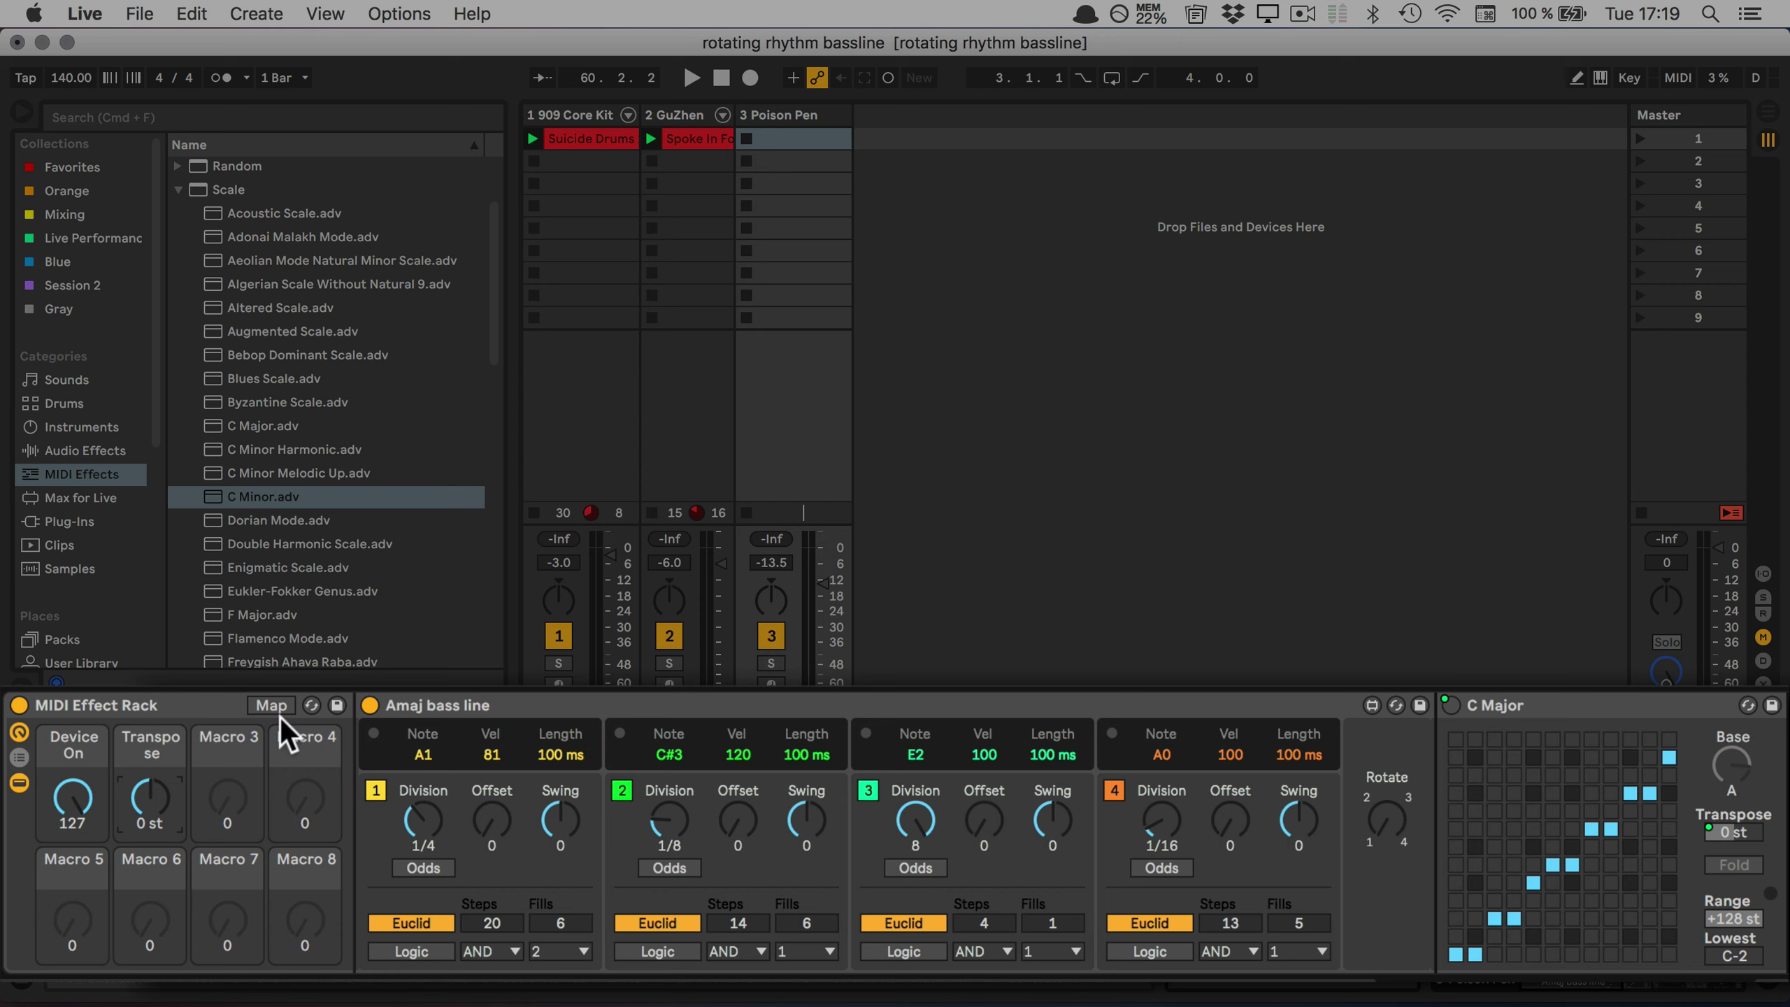
Play briefly with Device On at 0, then rotate the bass line lanes two steps.
key(space)
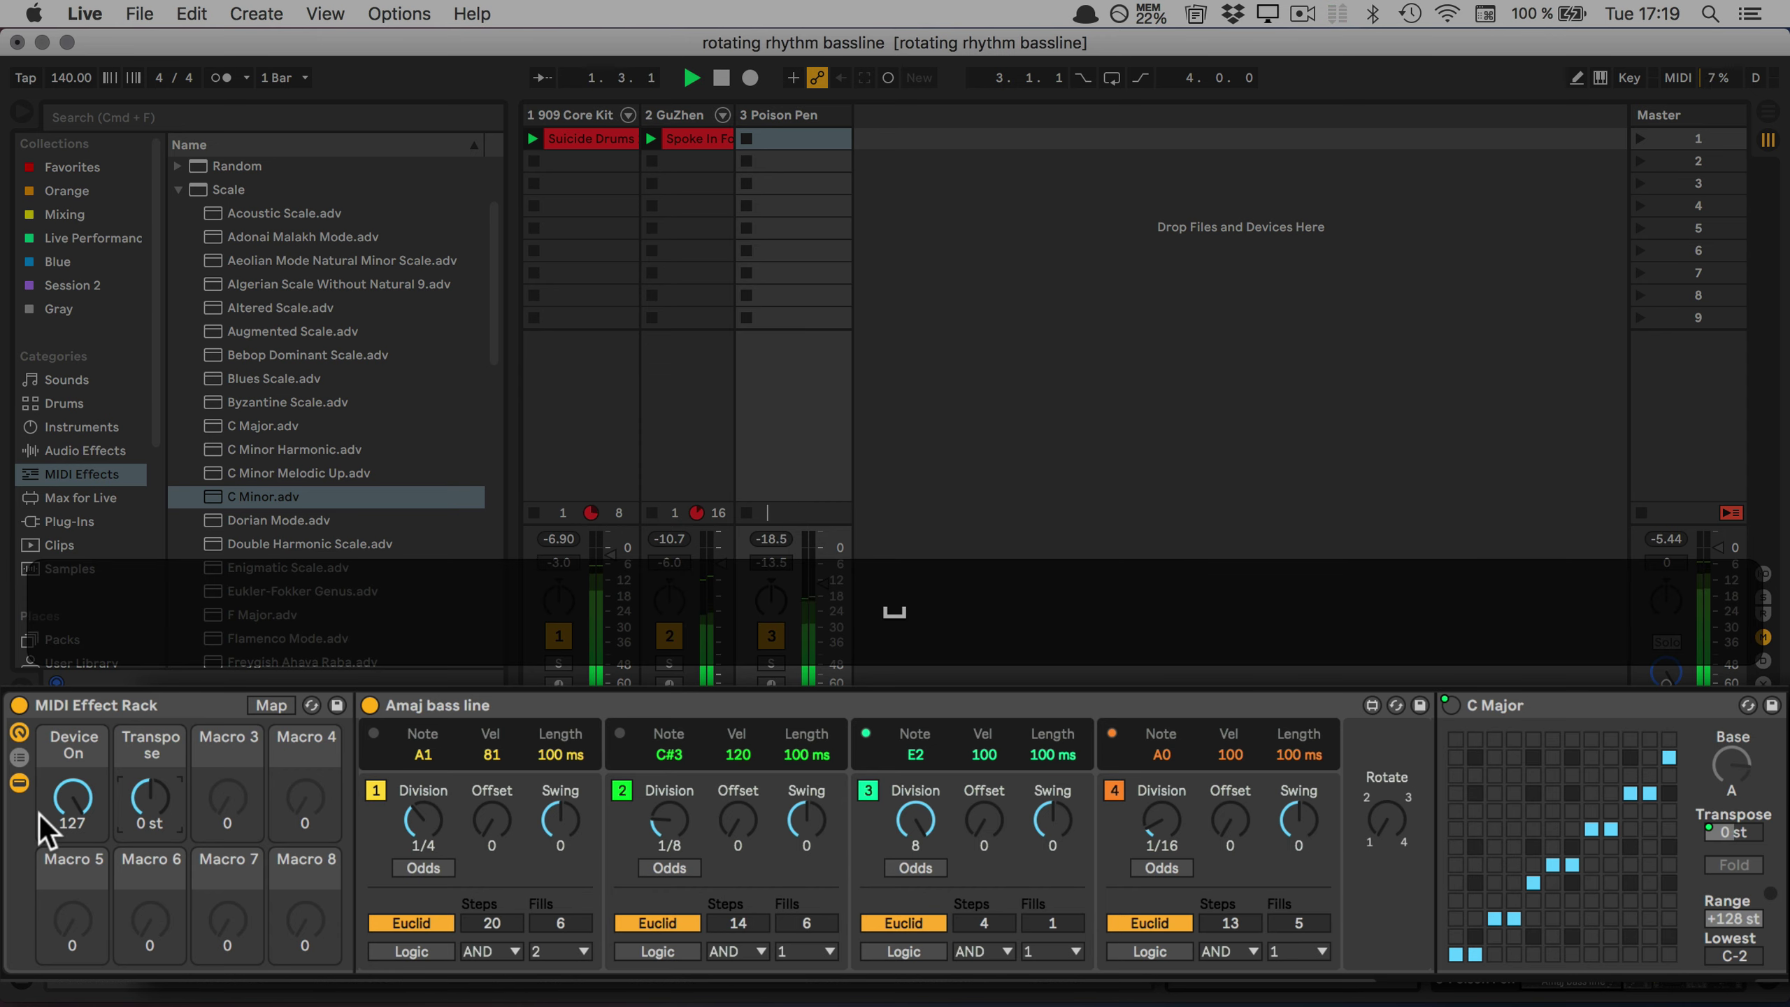
click(70, 811)
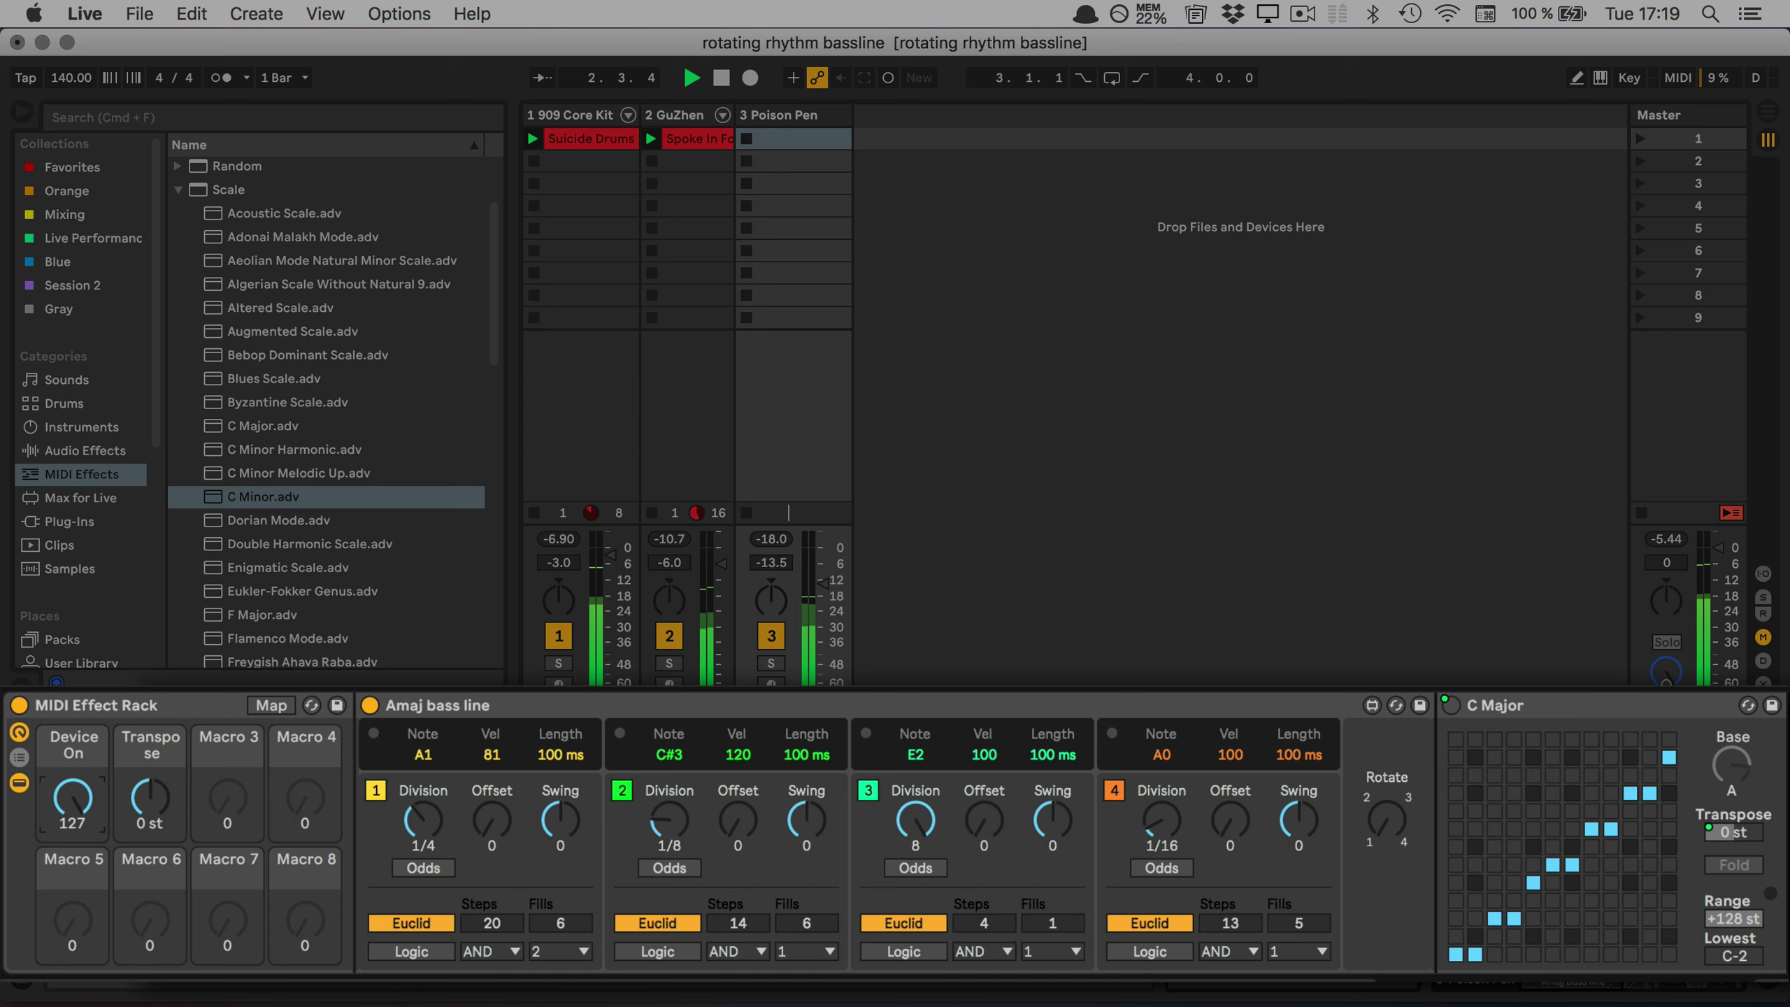
drag(71, 812, 64, 801)
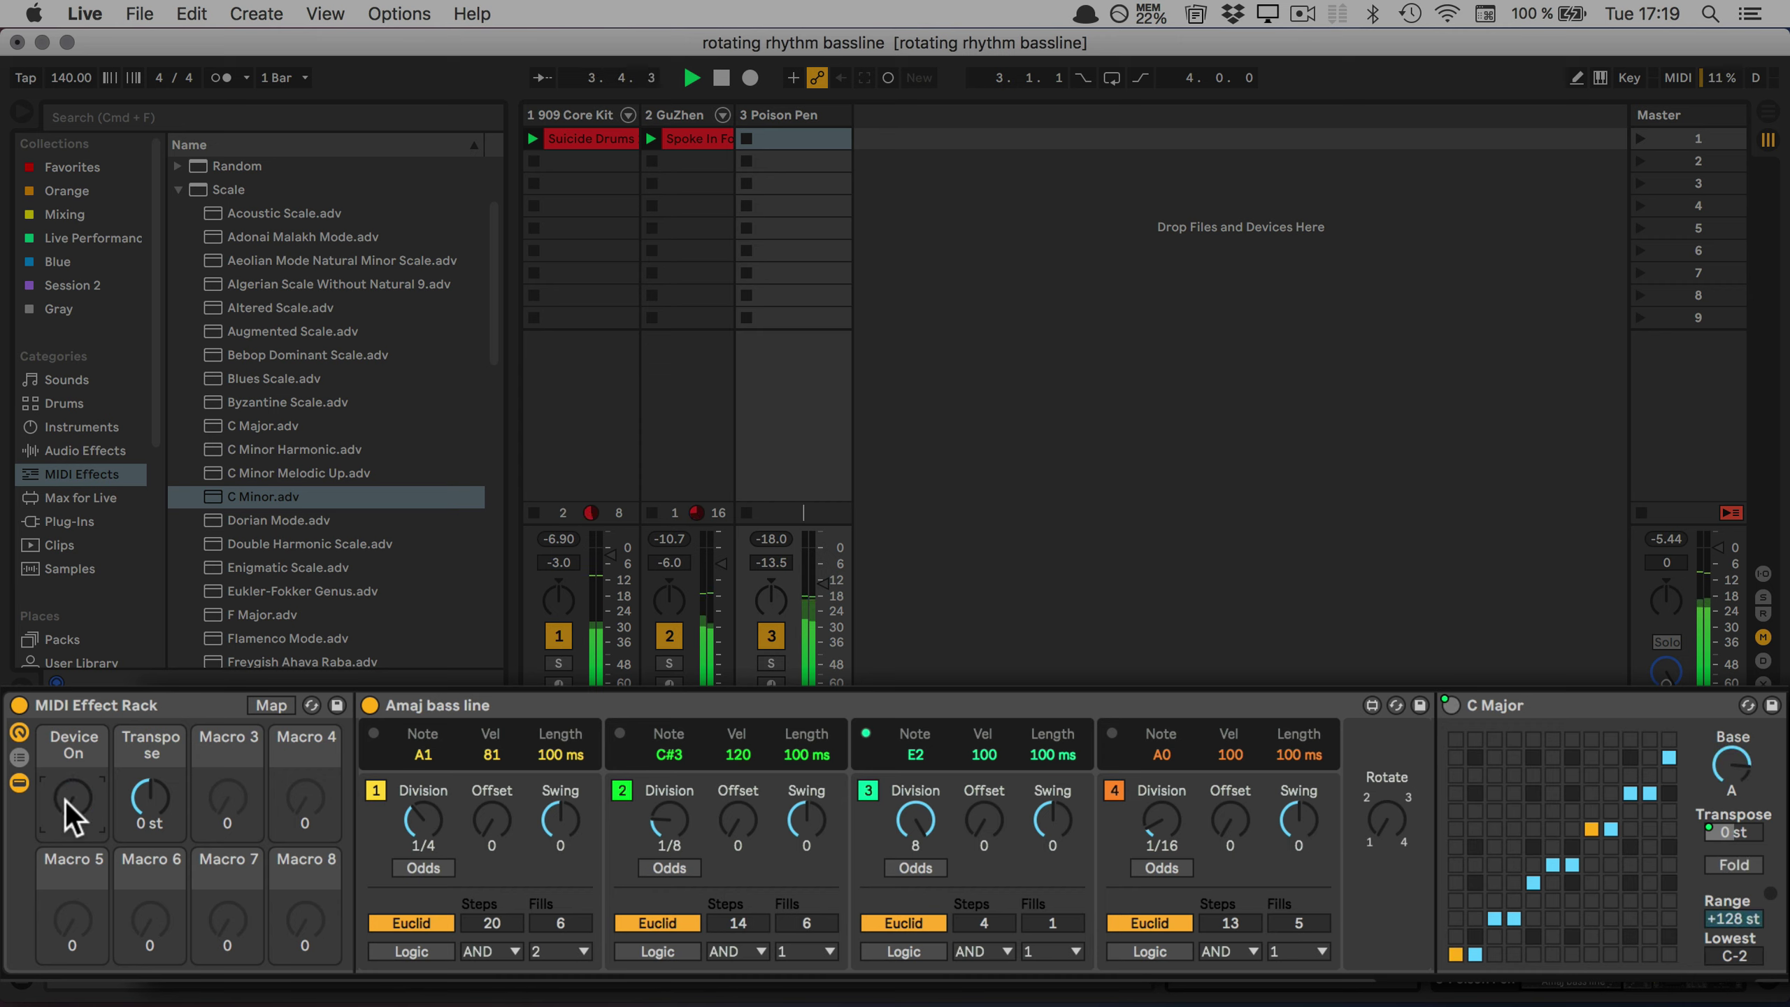
key(space)
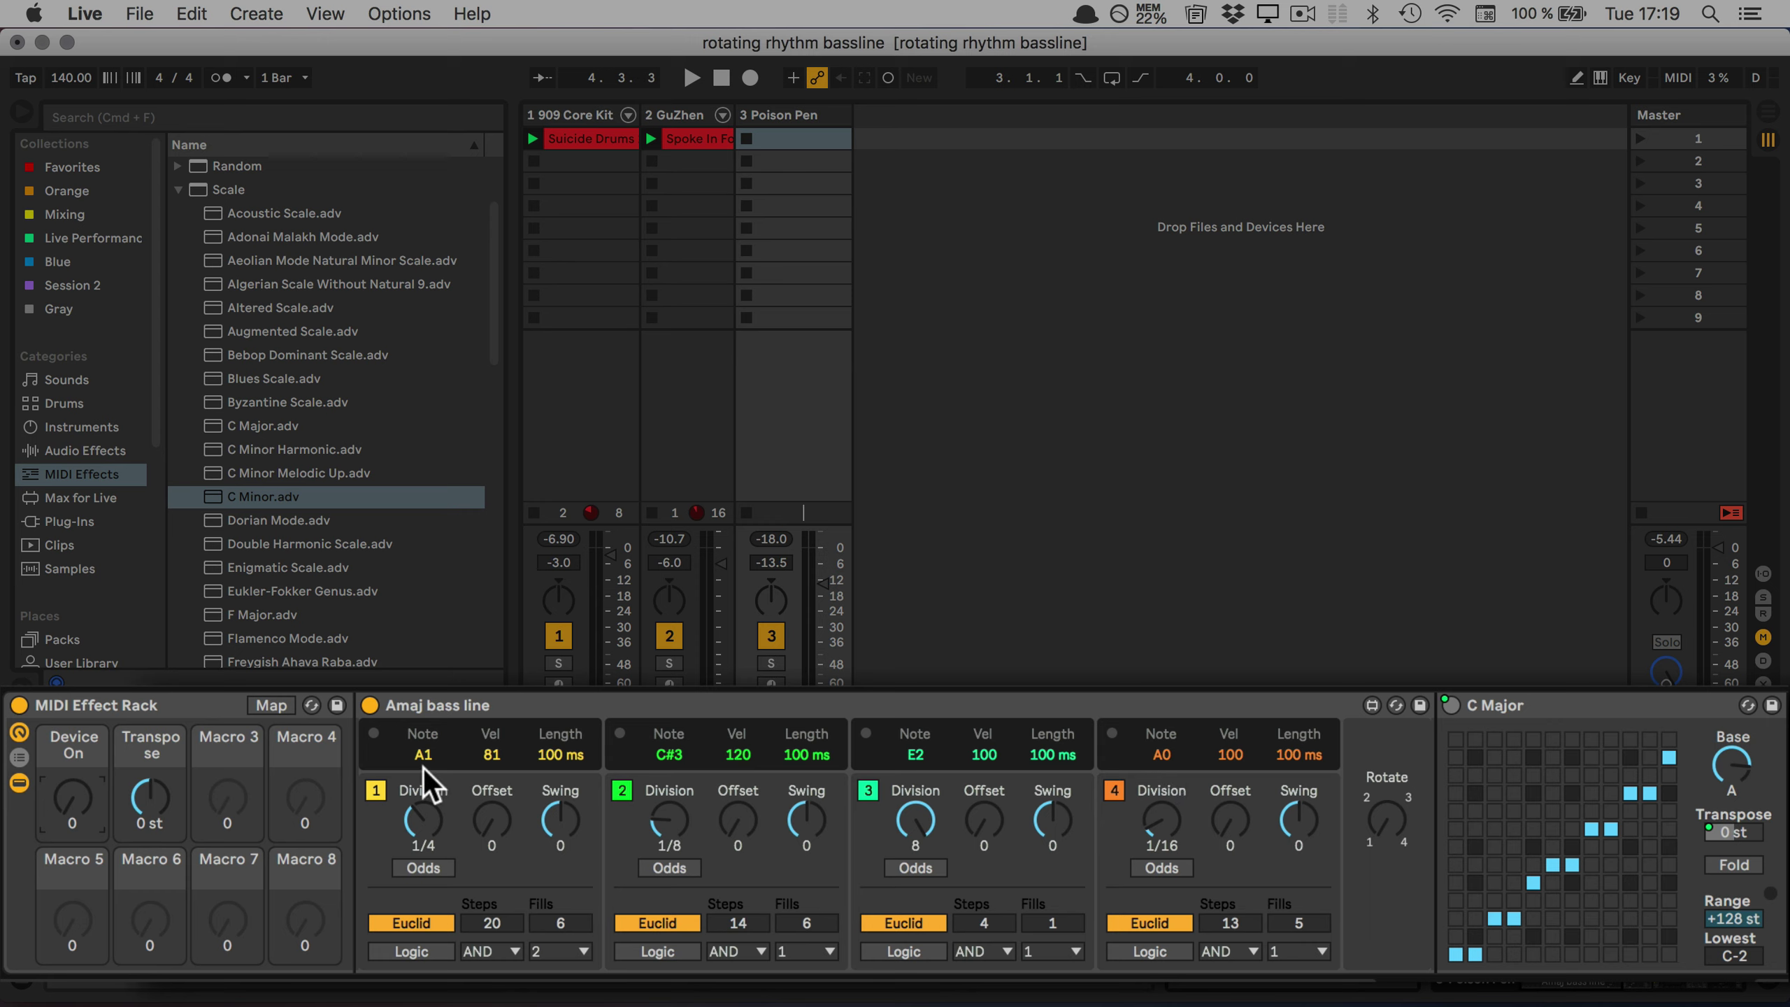
mouse_move(1382, 828)
mouse_down()
mouse_move(1373, 799)
mouse_move(1373, 829)
mouse_up()
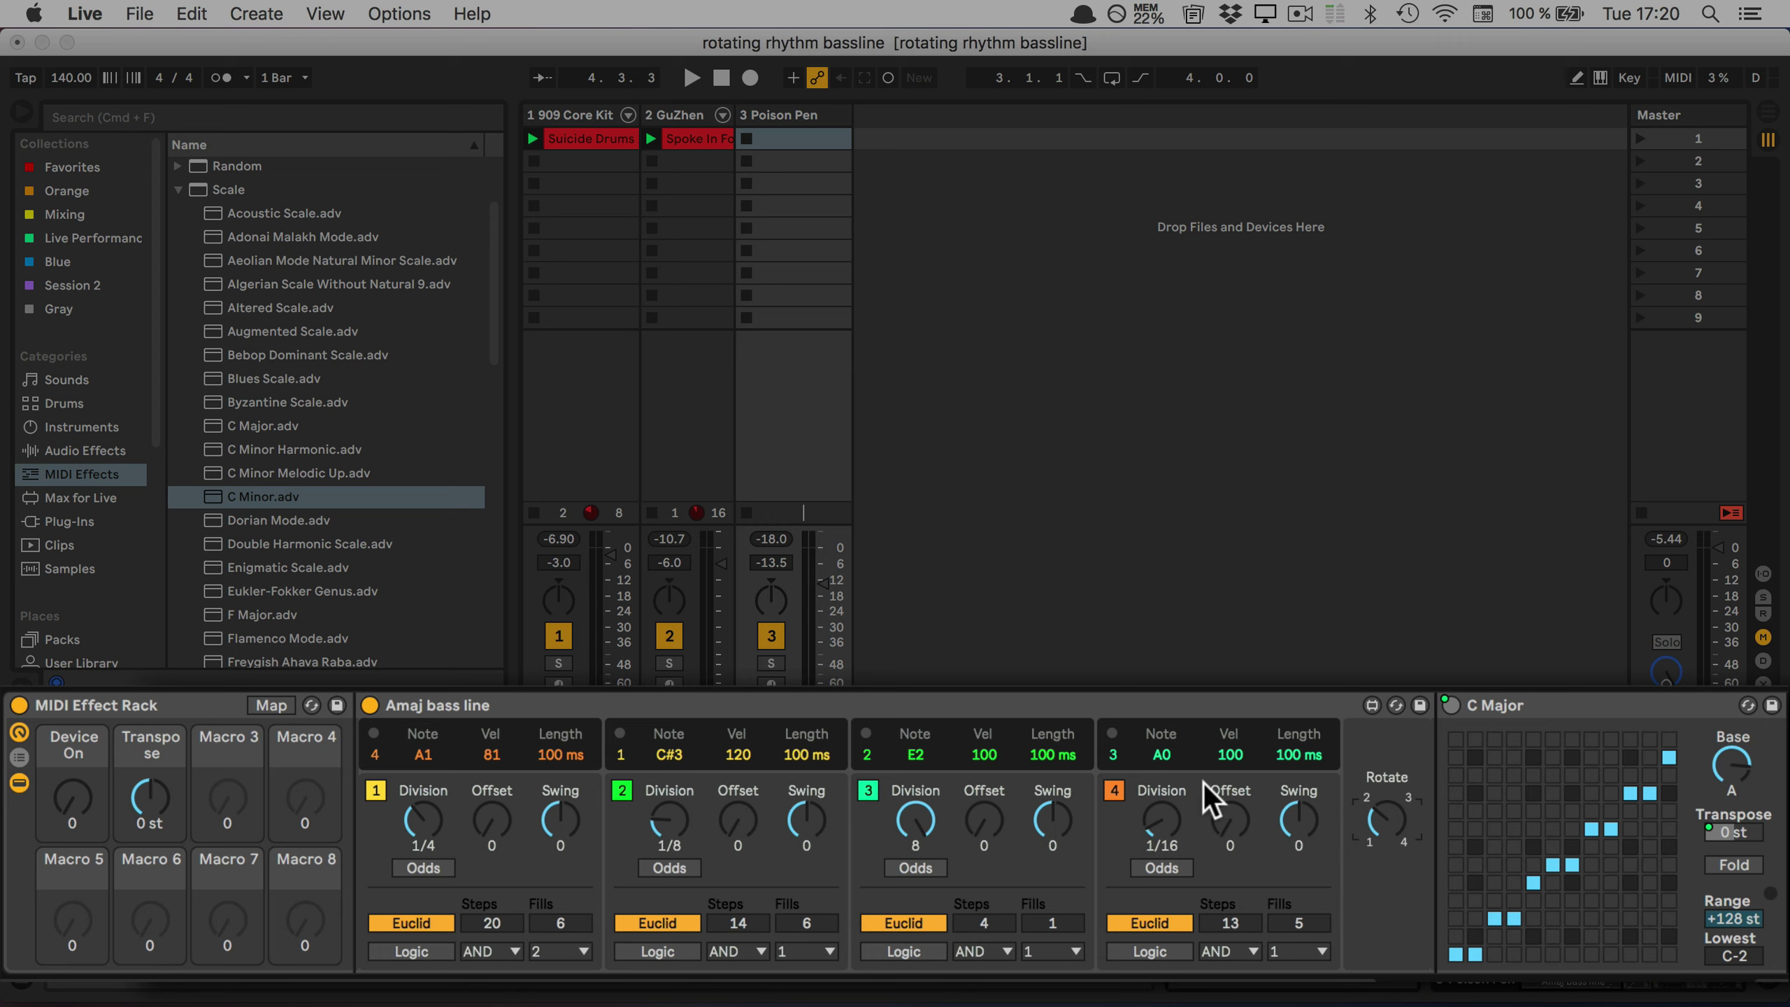
drag(1386, 826, 1386, 811)
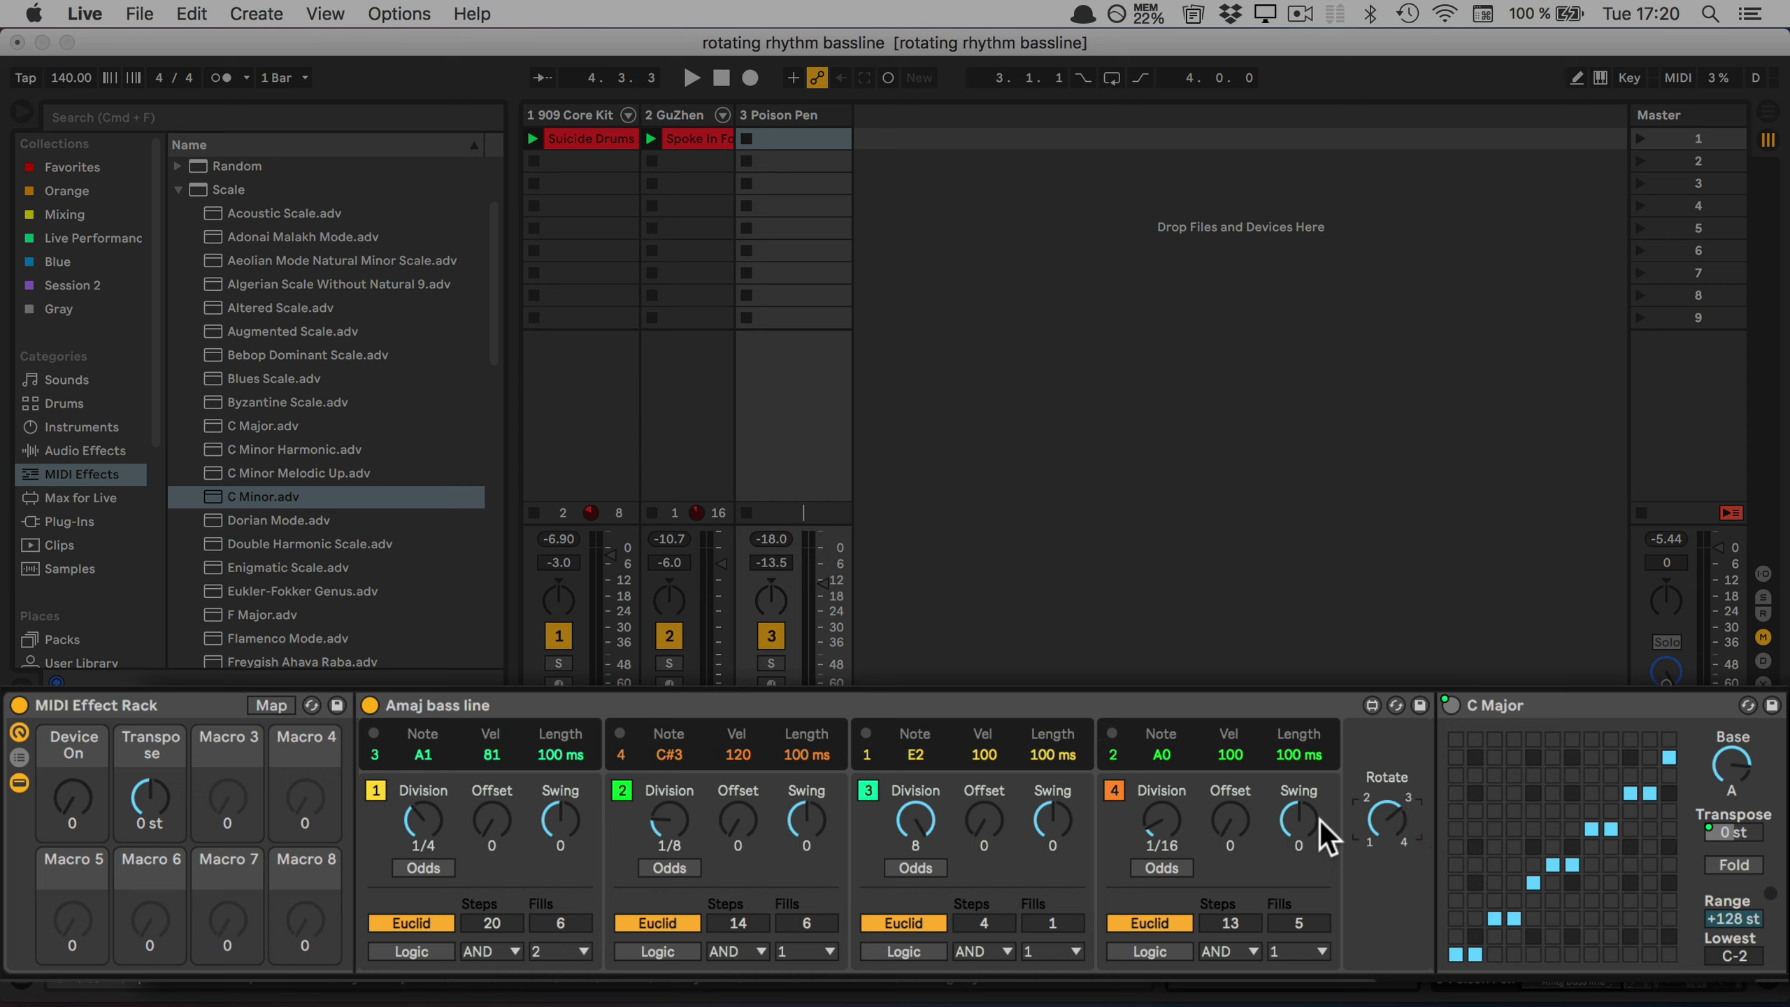
Map Rotate to Macro 3, then play and swing Device On between 0 and 127.
right_click(1384, 818)
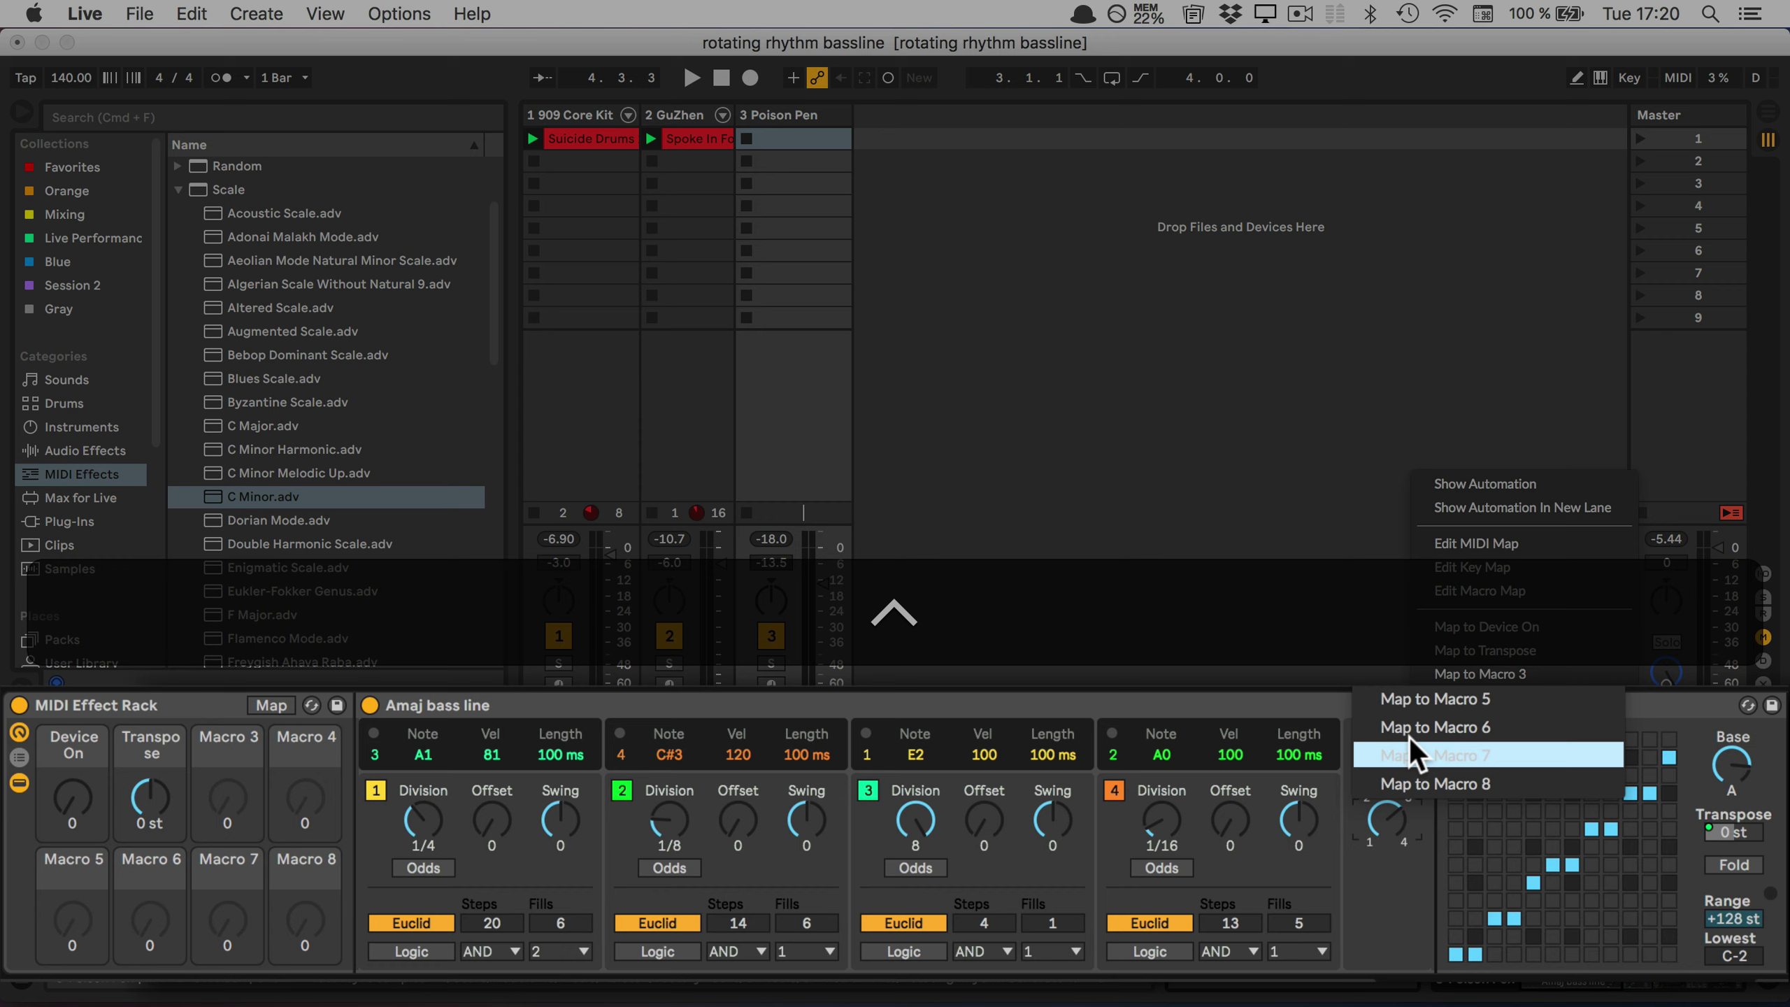
click(1478, 675)
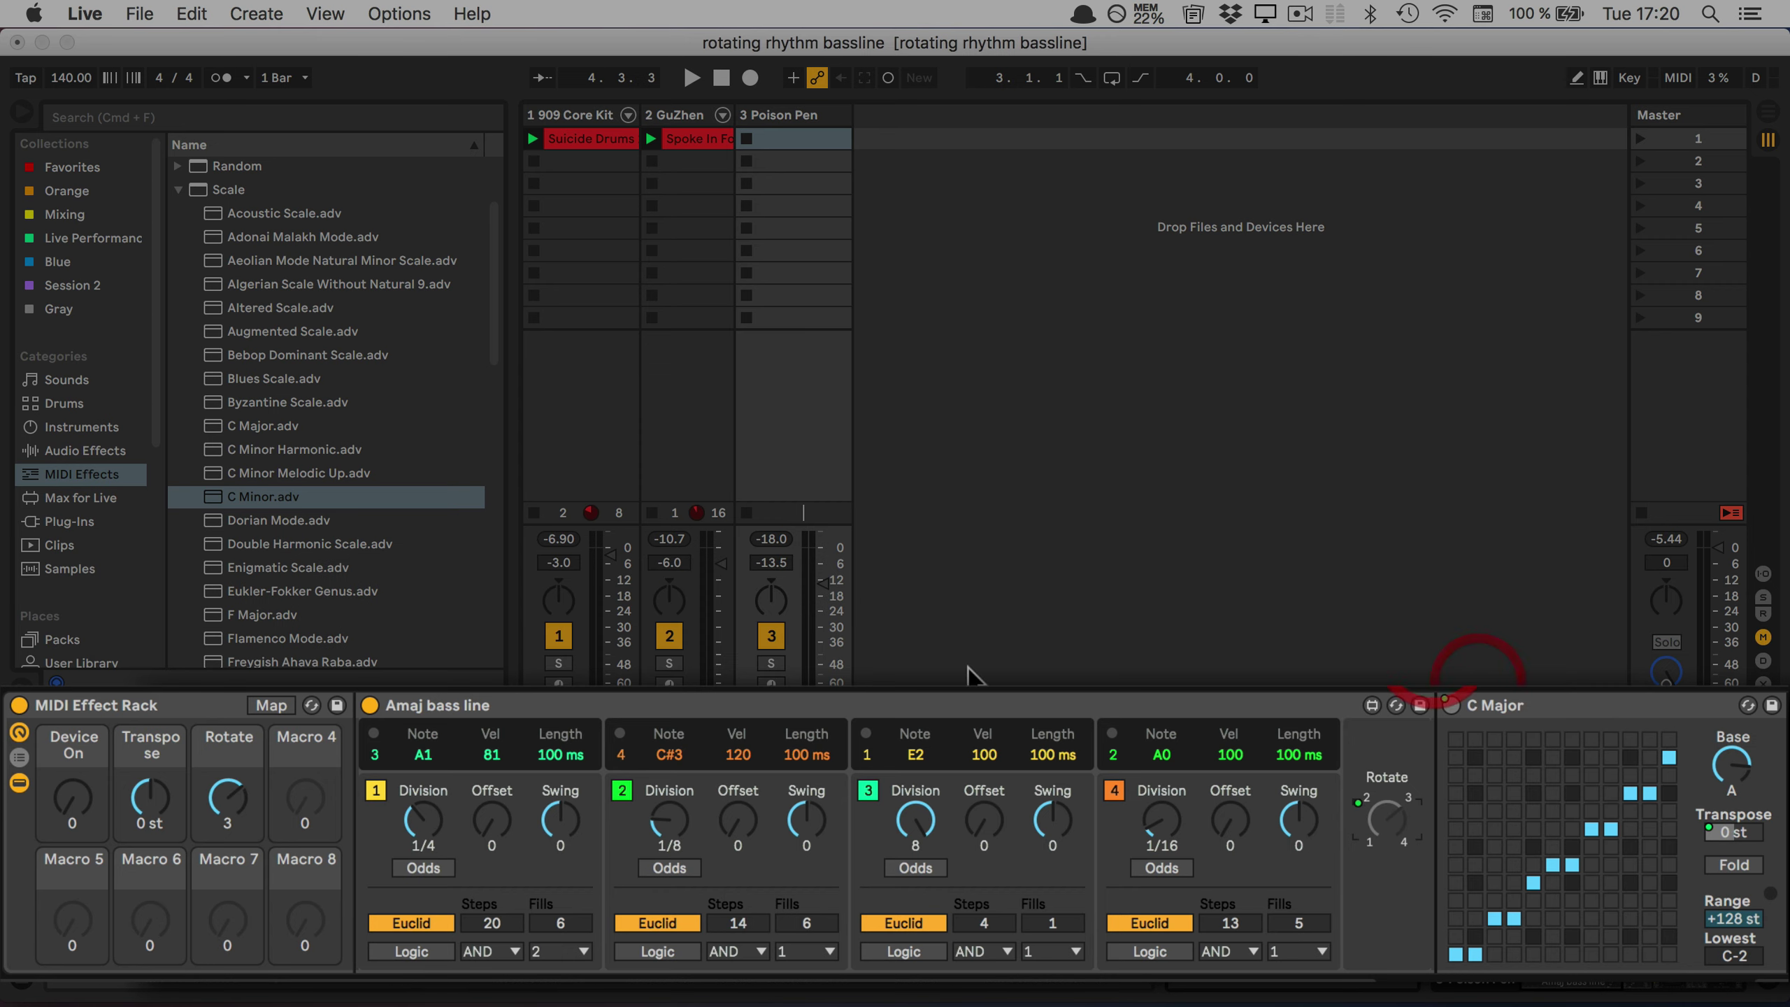
key(space)
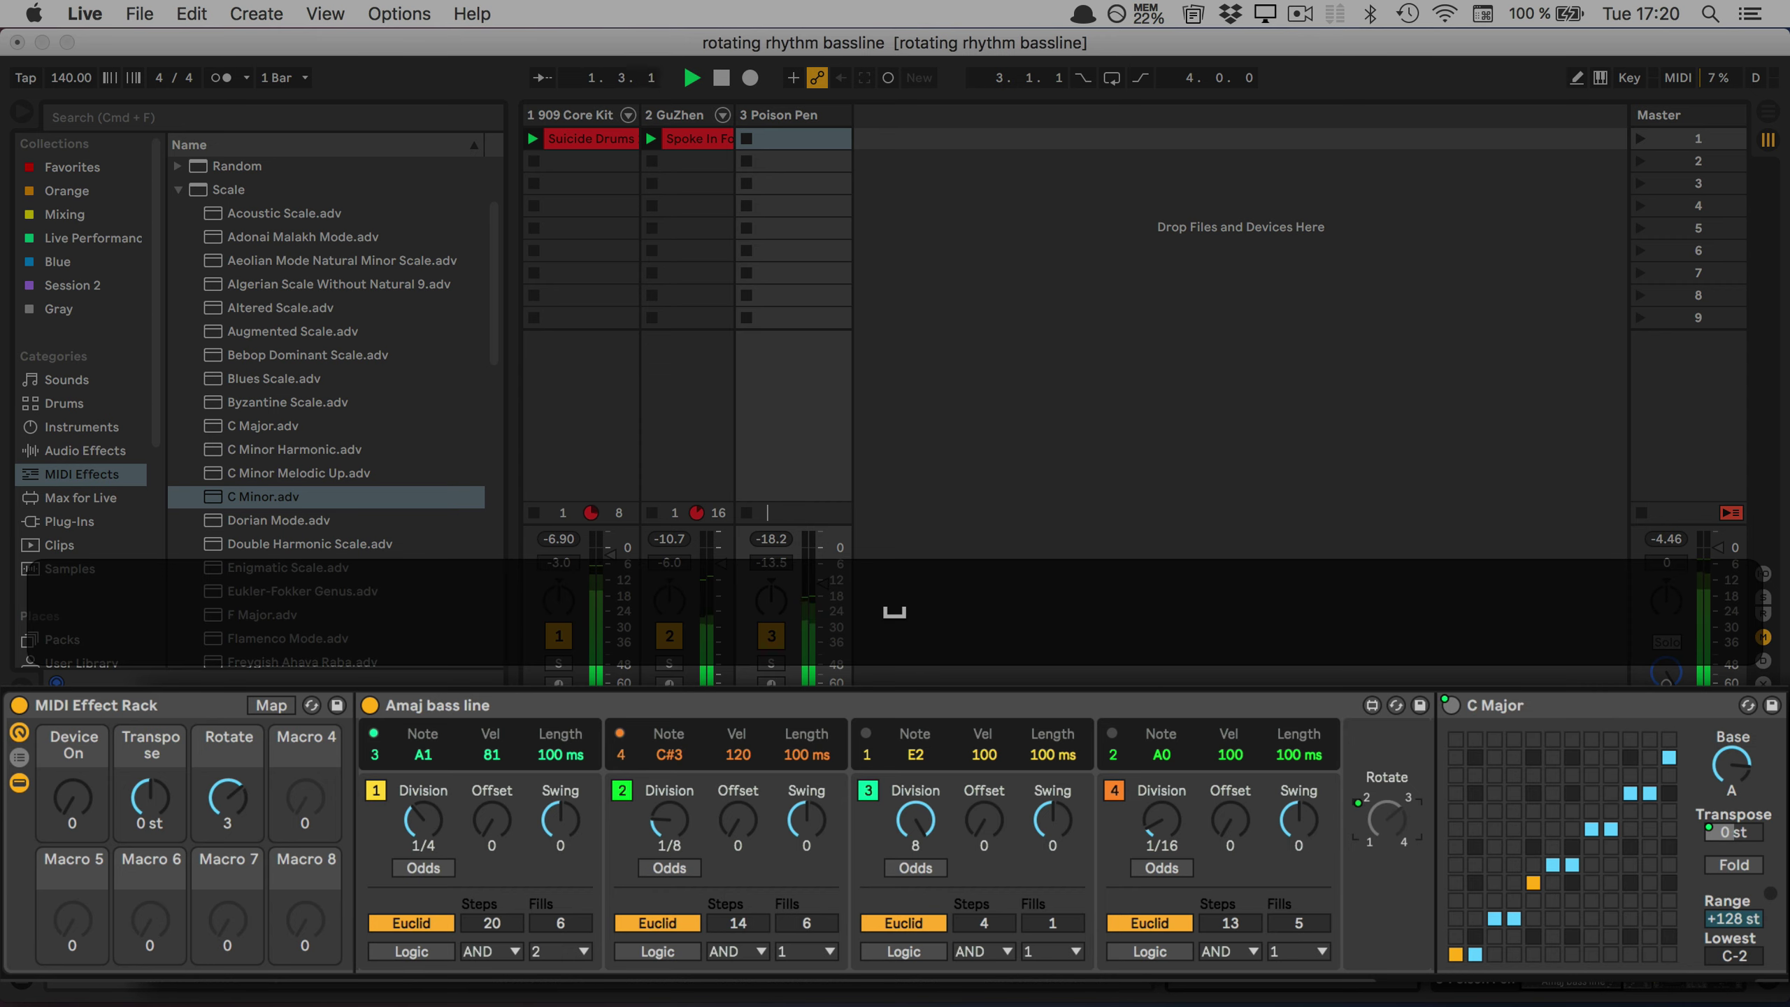
click(63, 805)
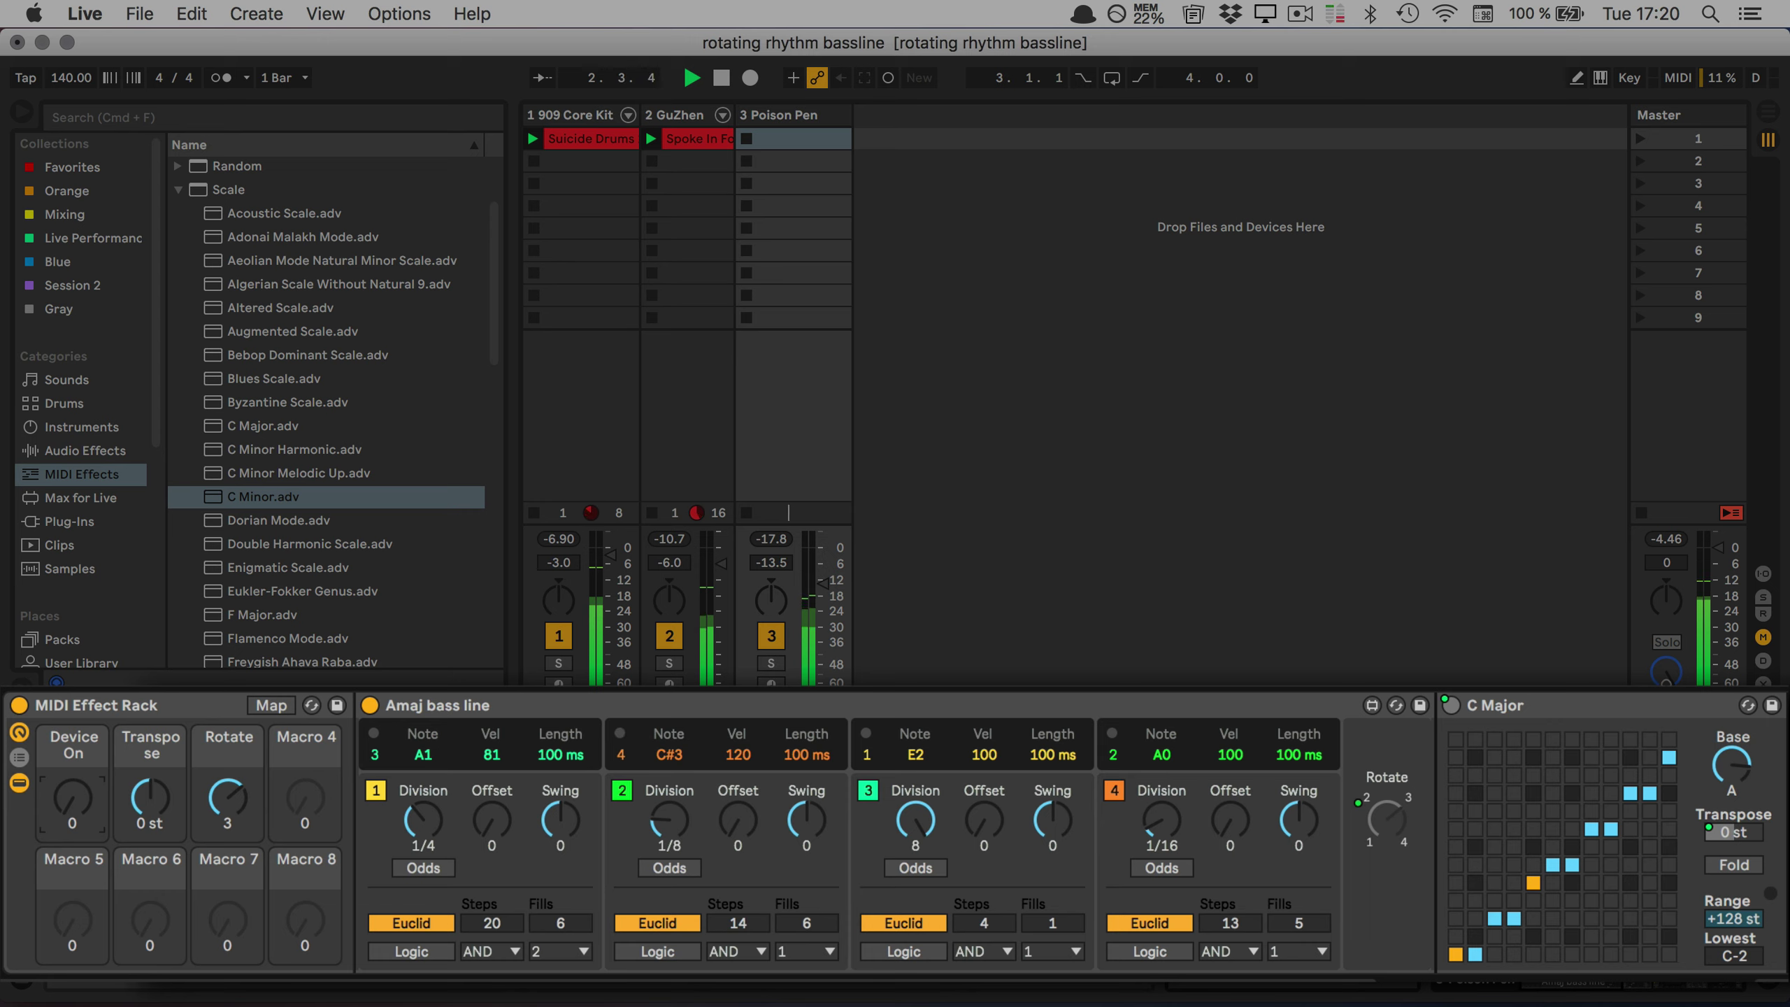
drag(64, 805, 63, 733)
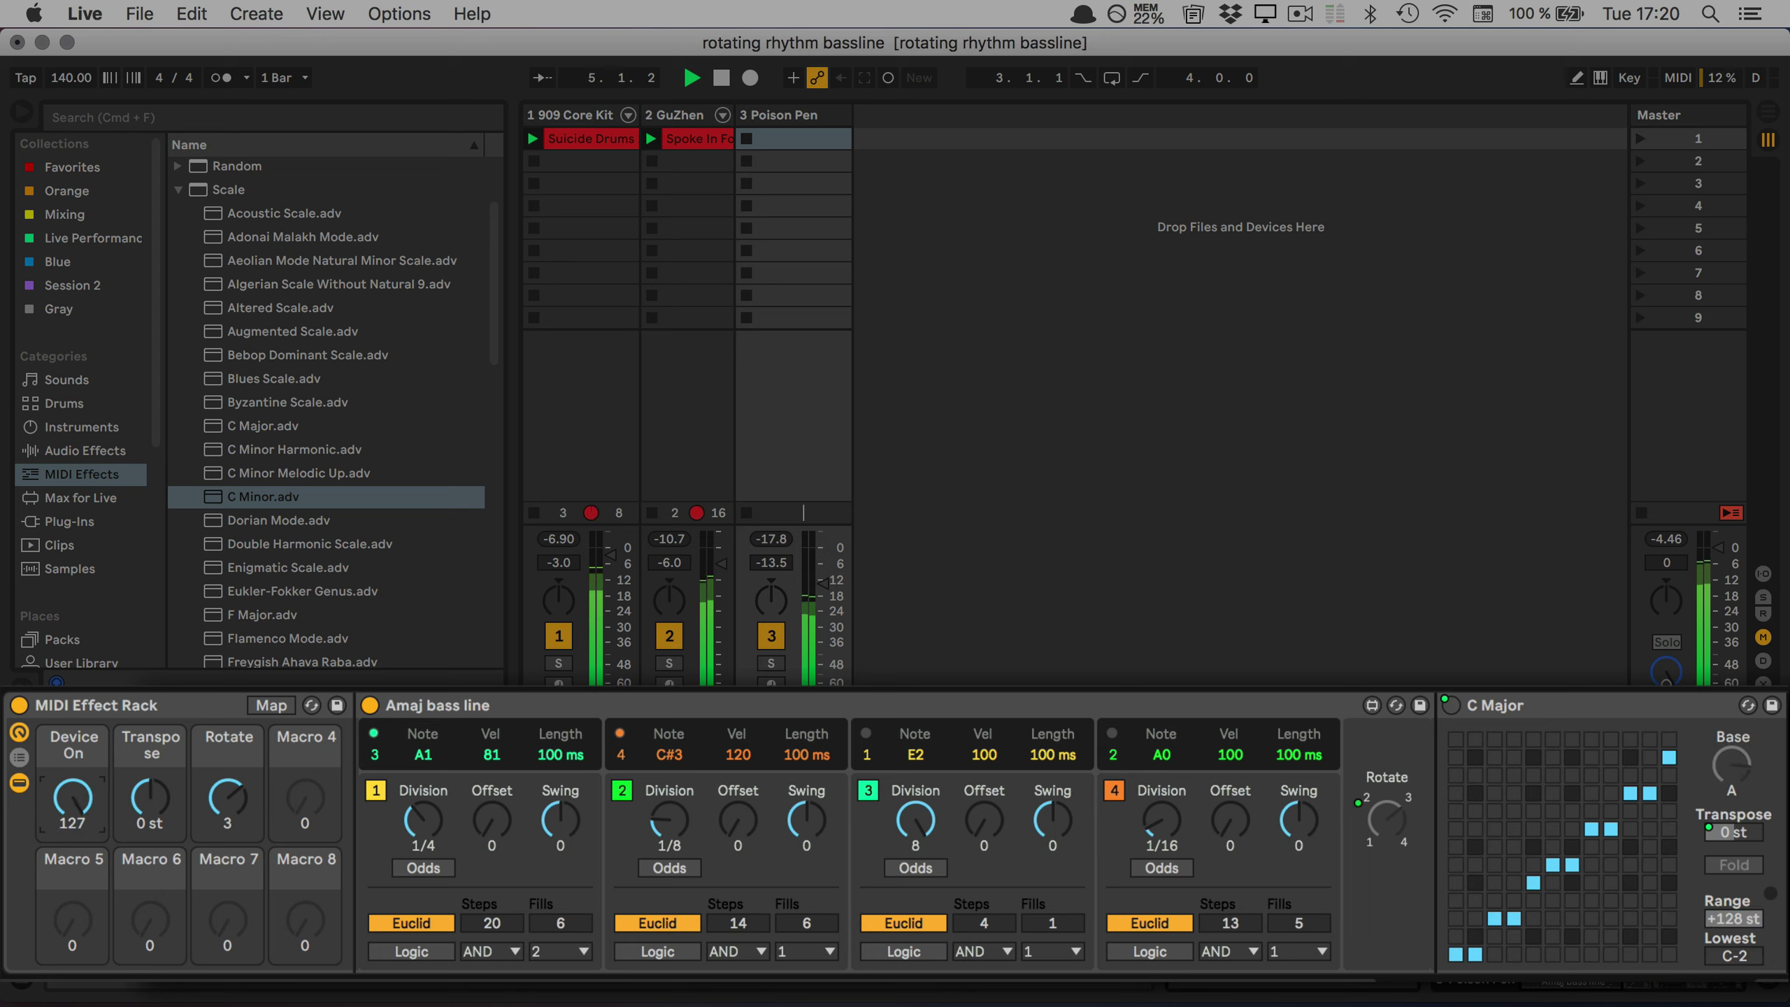
drag(73, 796, 73, 867)
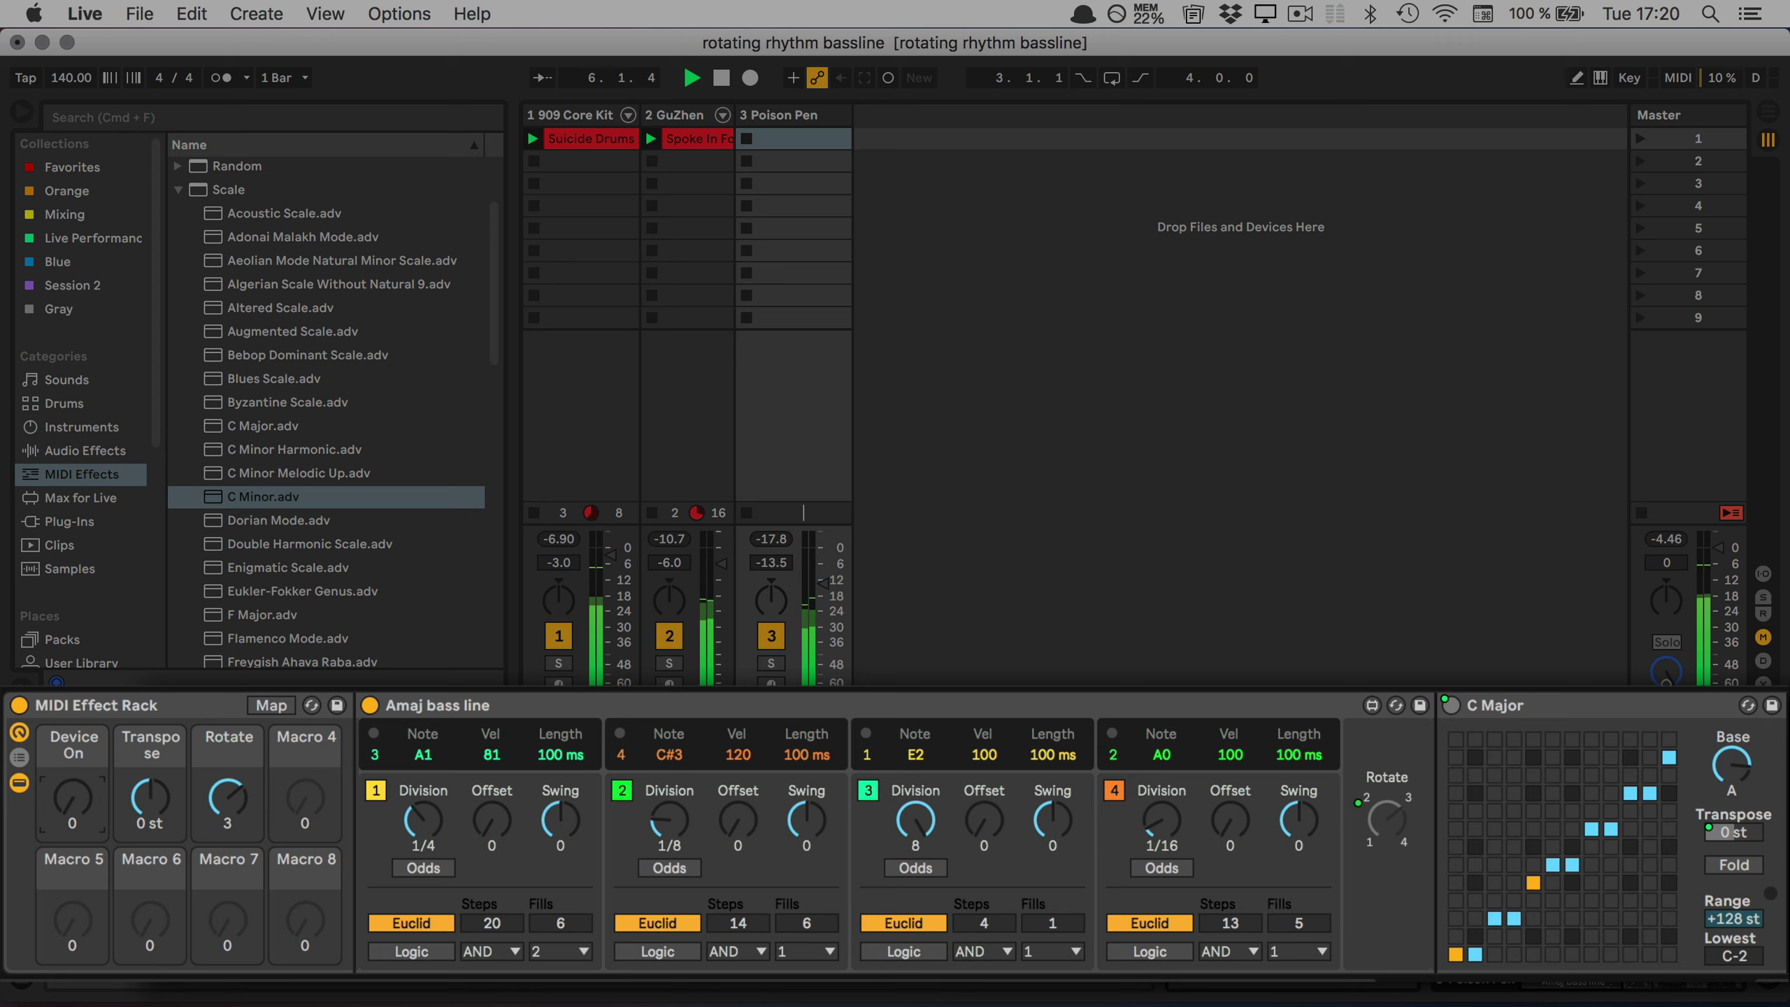
drag(73, 801, 73, 730)
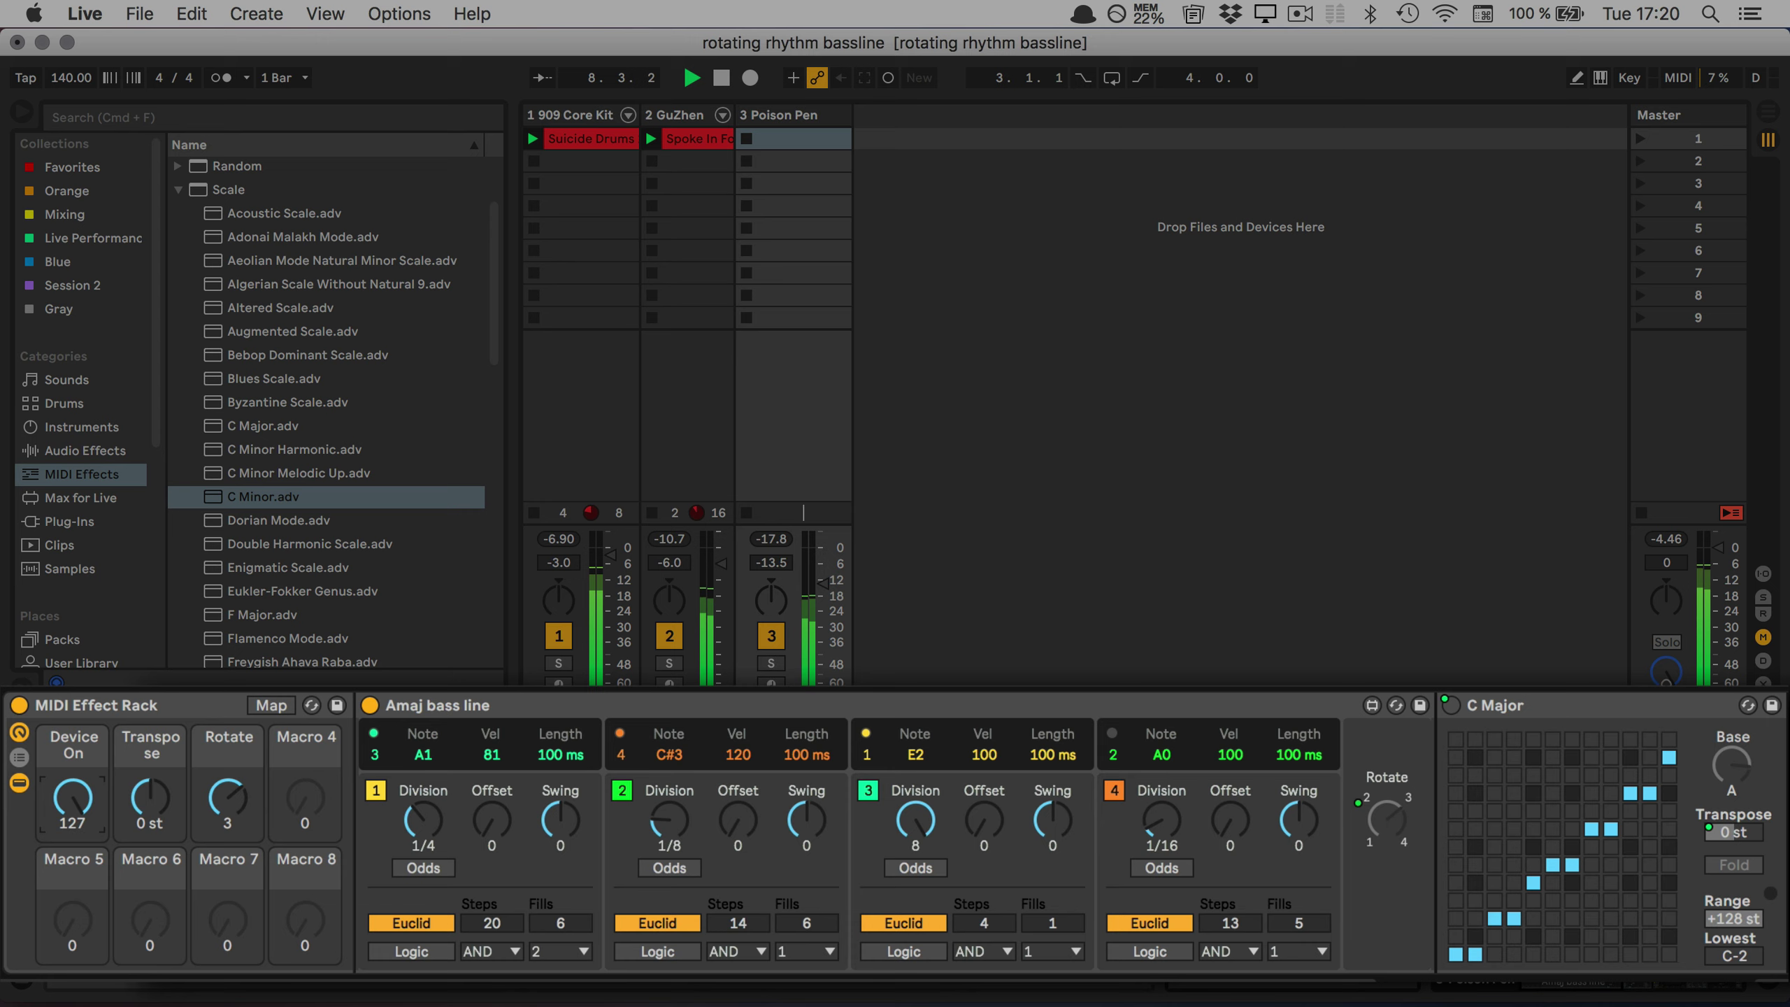
Push the Transpose macro to +33 st, stop playback, and show the macro mapping list.
drag(139, 818, 139, 809)
mouse_move(139, 808)
mouse_down()
mouse_move(139, 725)
mouse_move(133, 802)
mouse_up()
key(space)
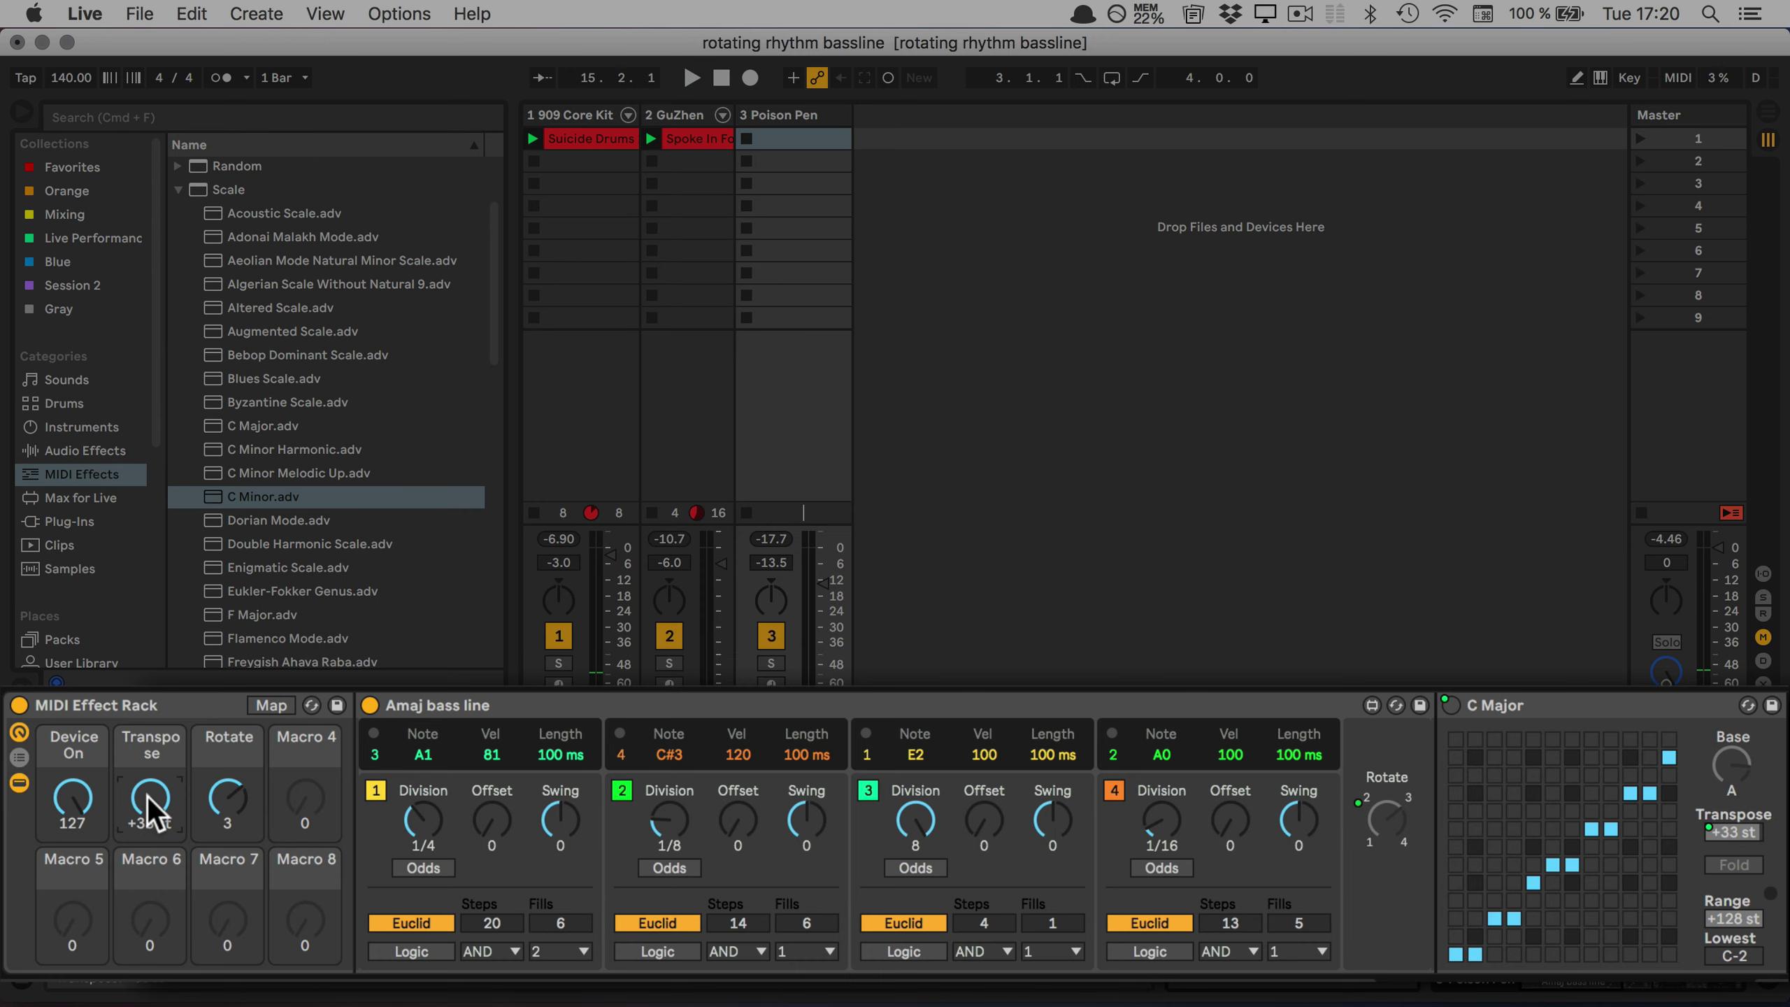
click(279, 704)
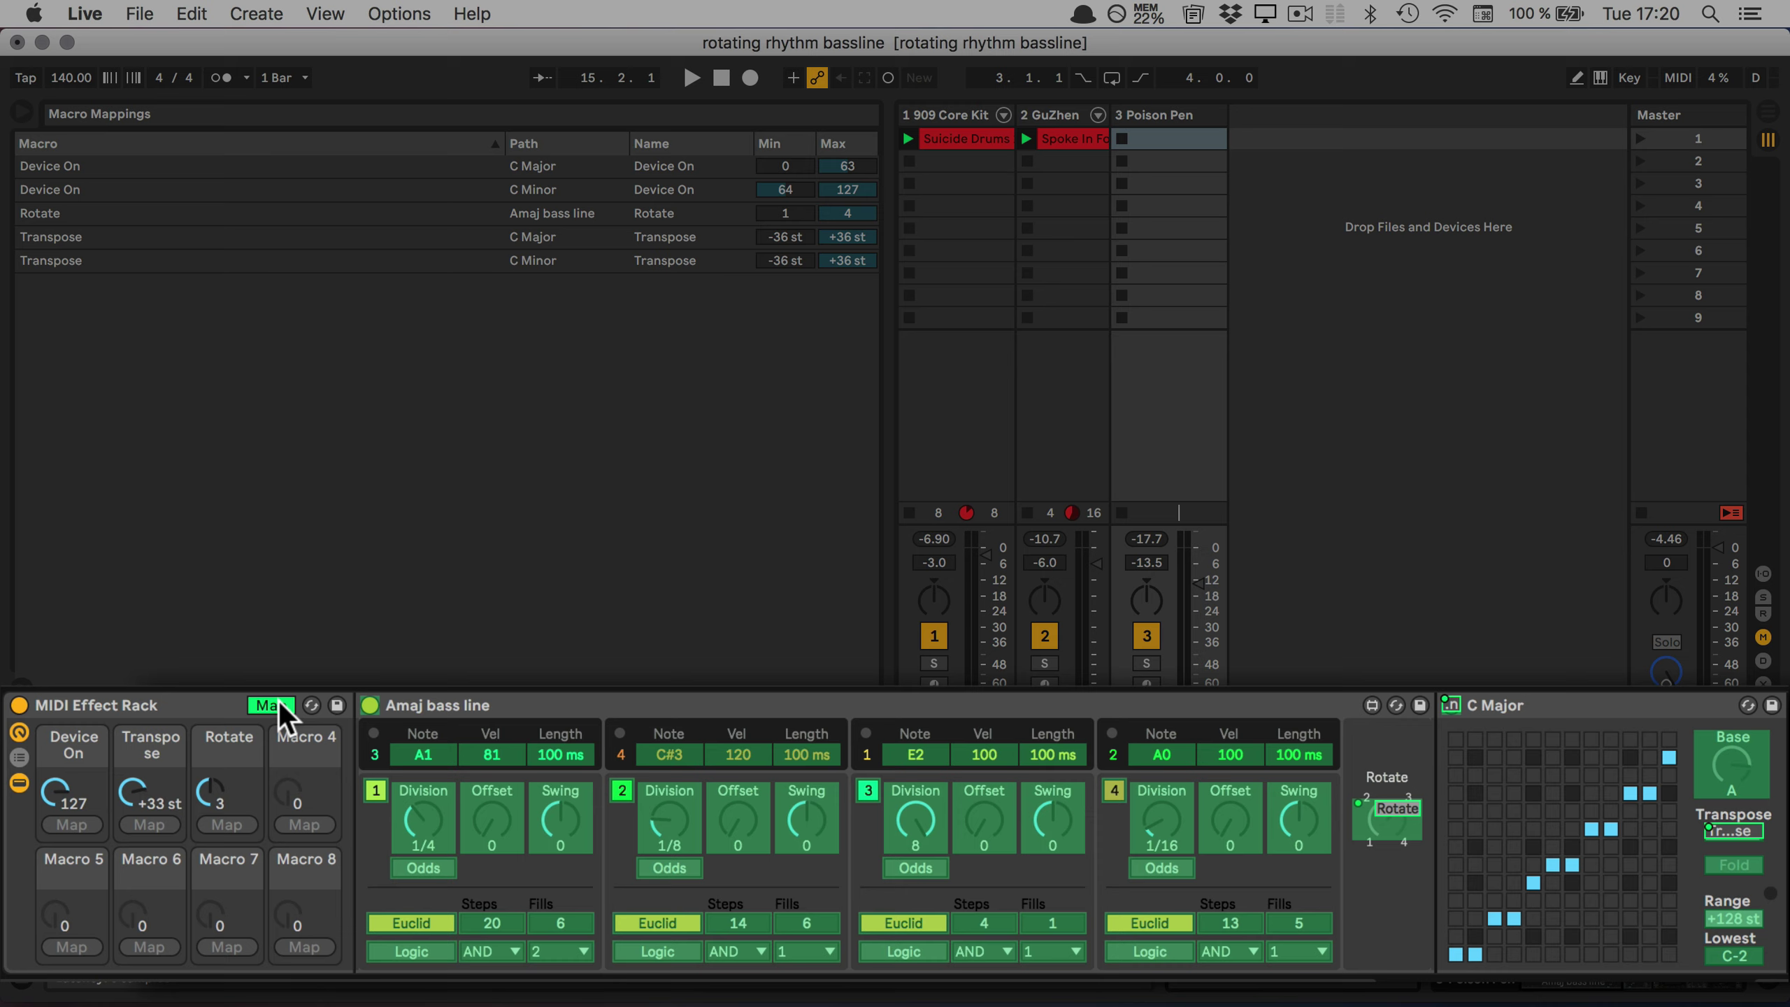
Limit the C Major Transpose mapping to 0 through +12 st.
click(782, 237)
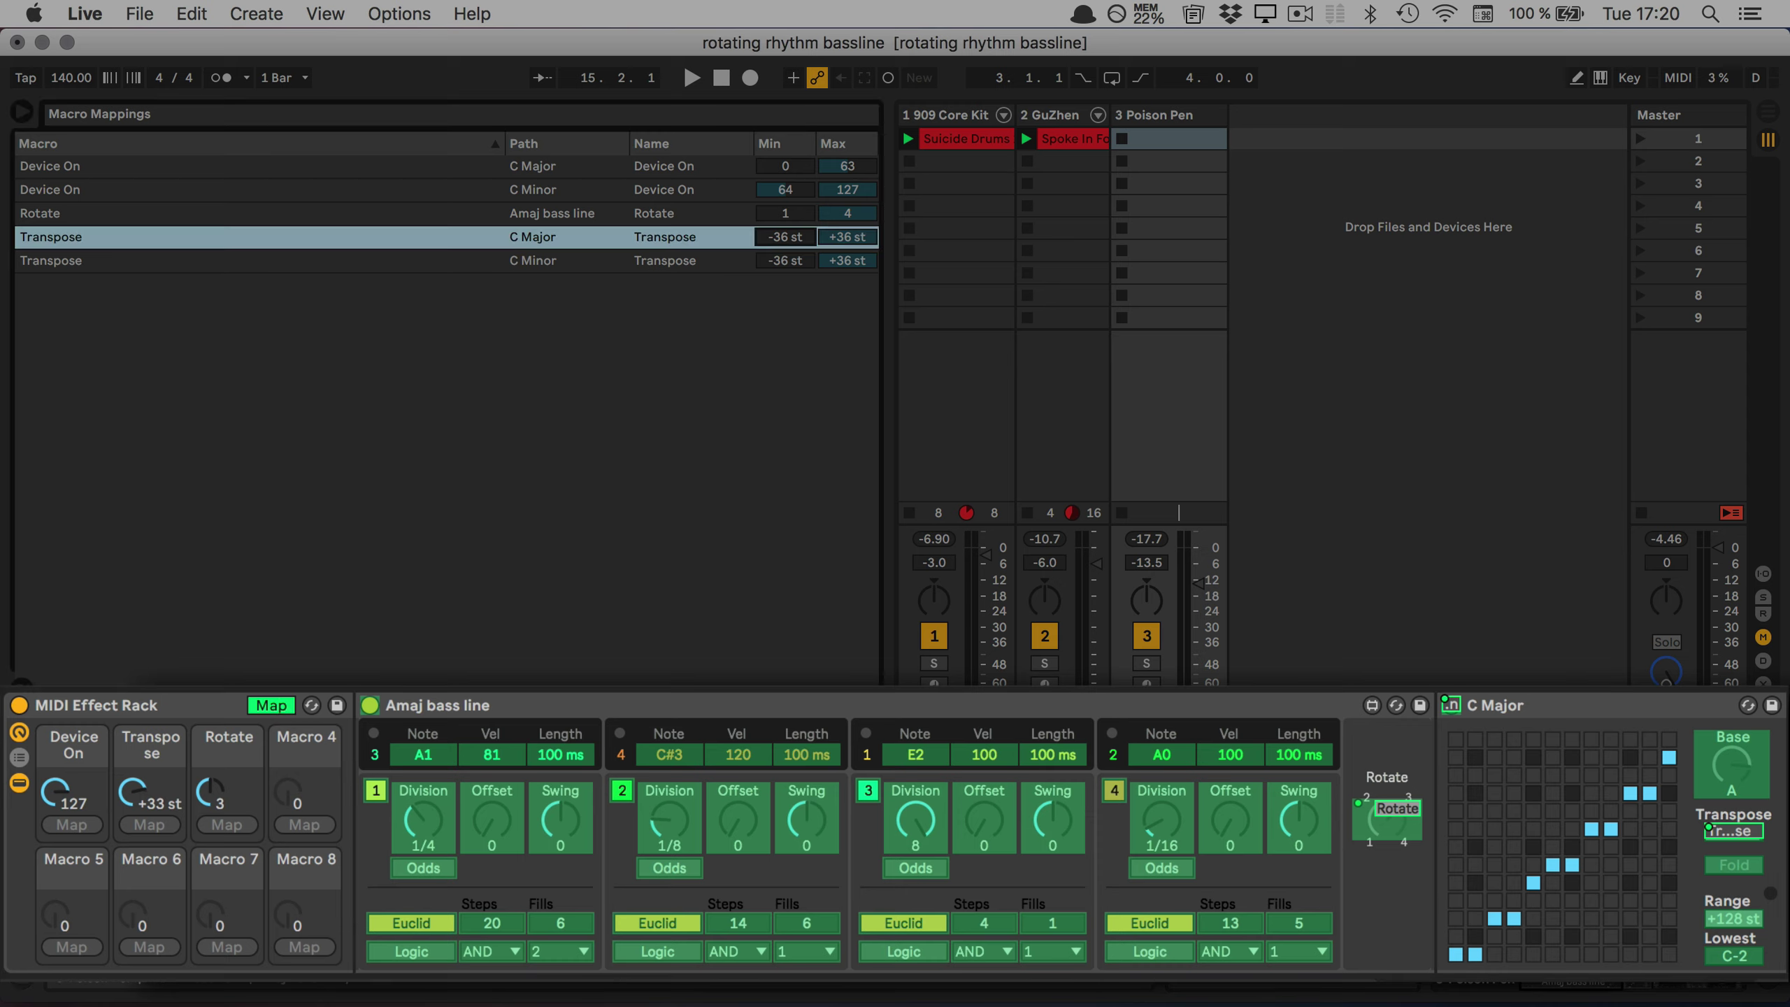
text(0)
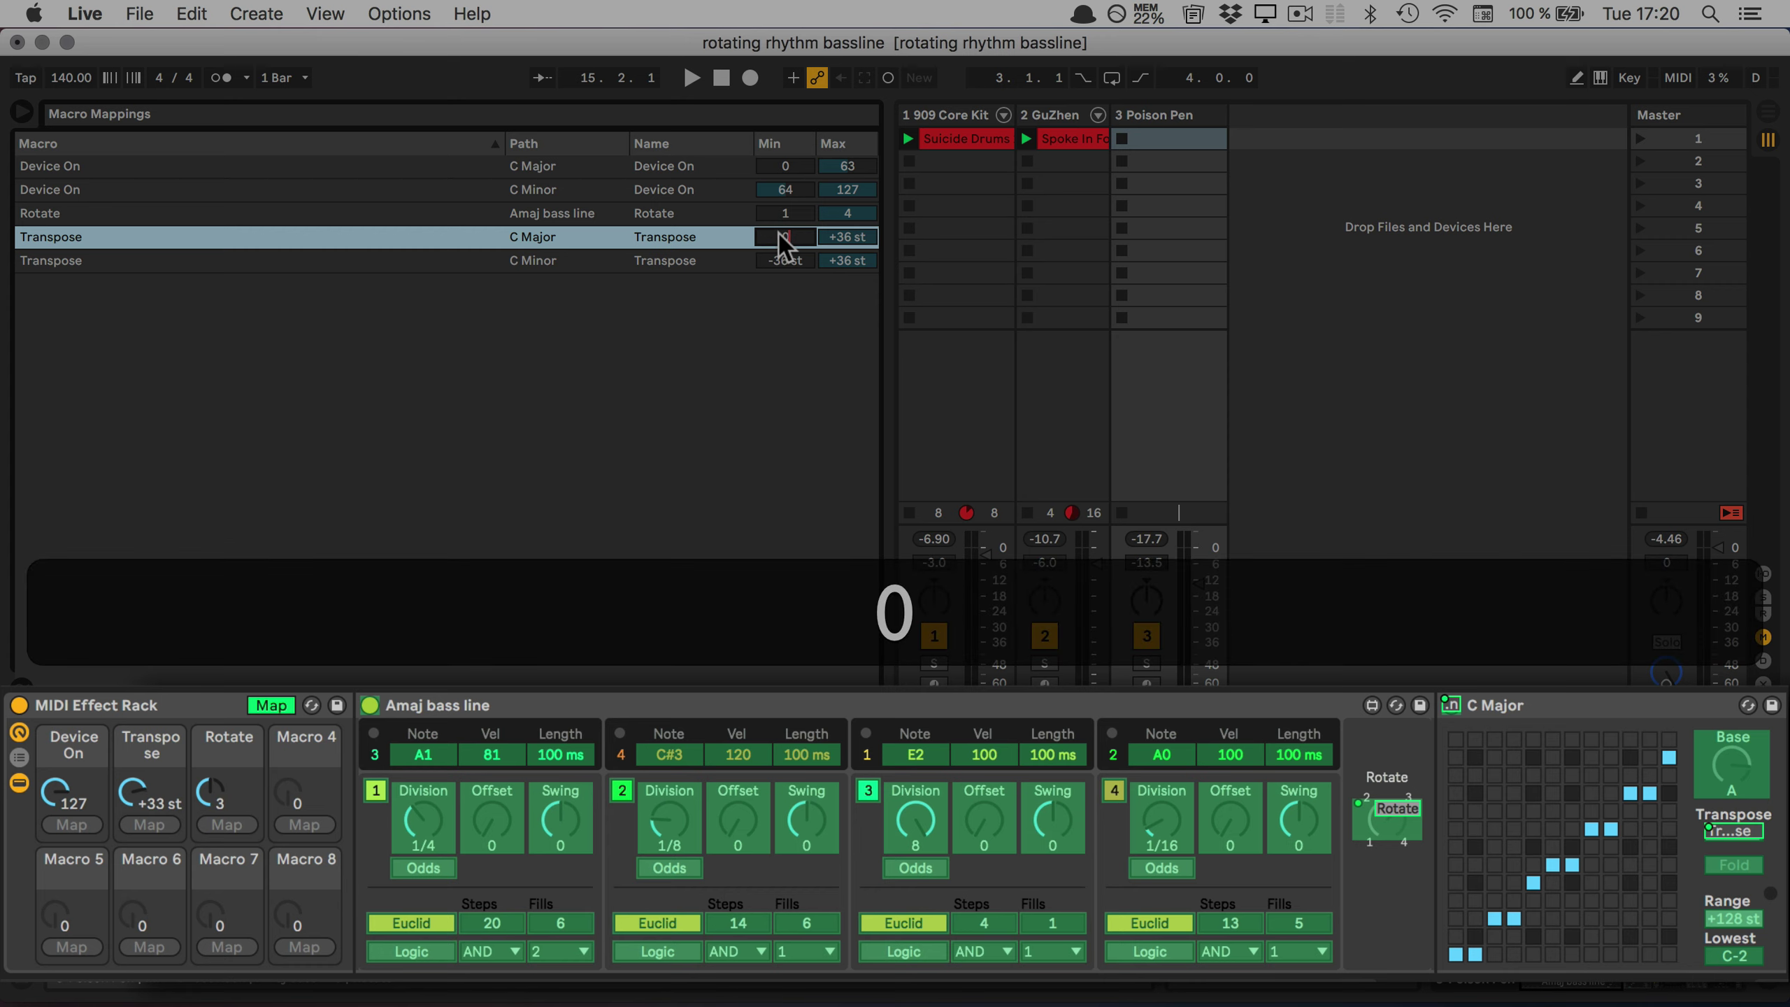
key(Return)
click(848, 238)
text(12)
key(Return)
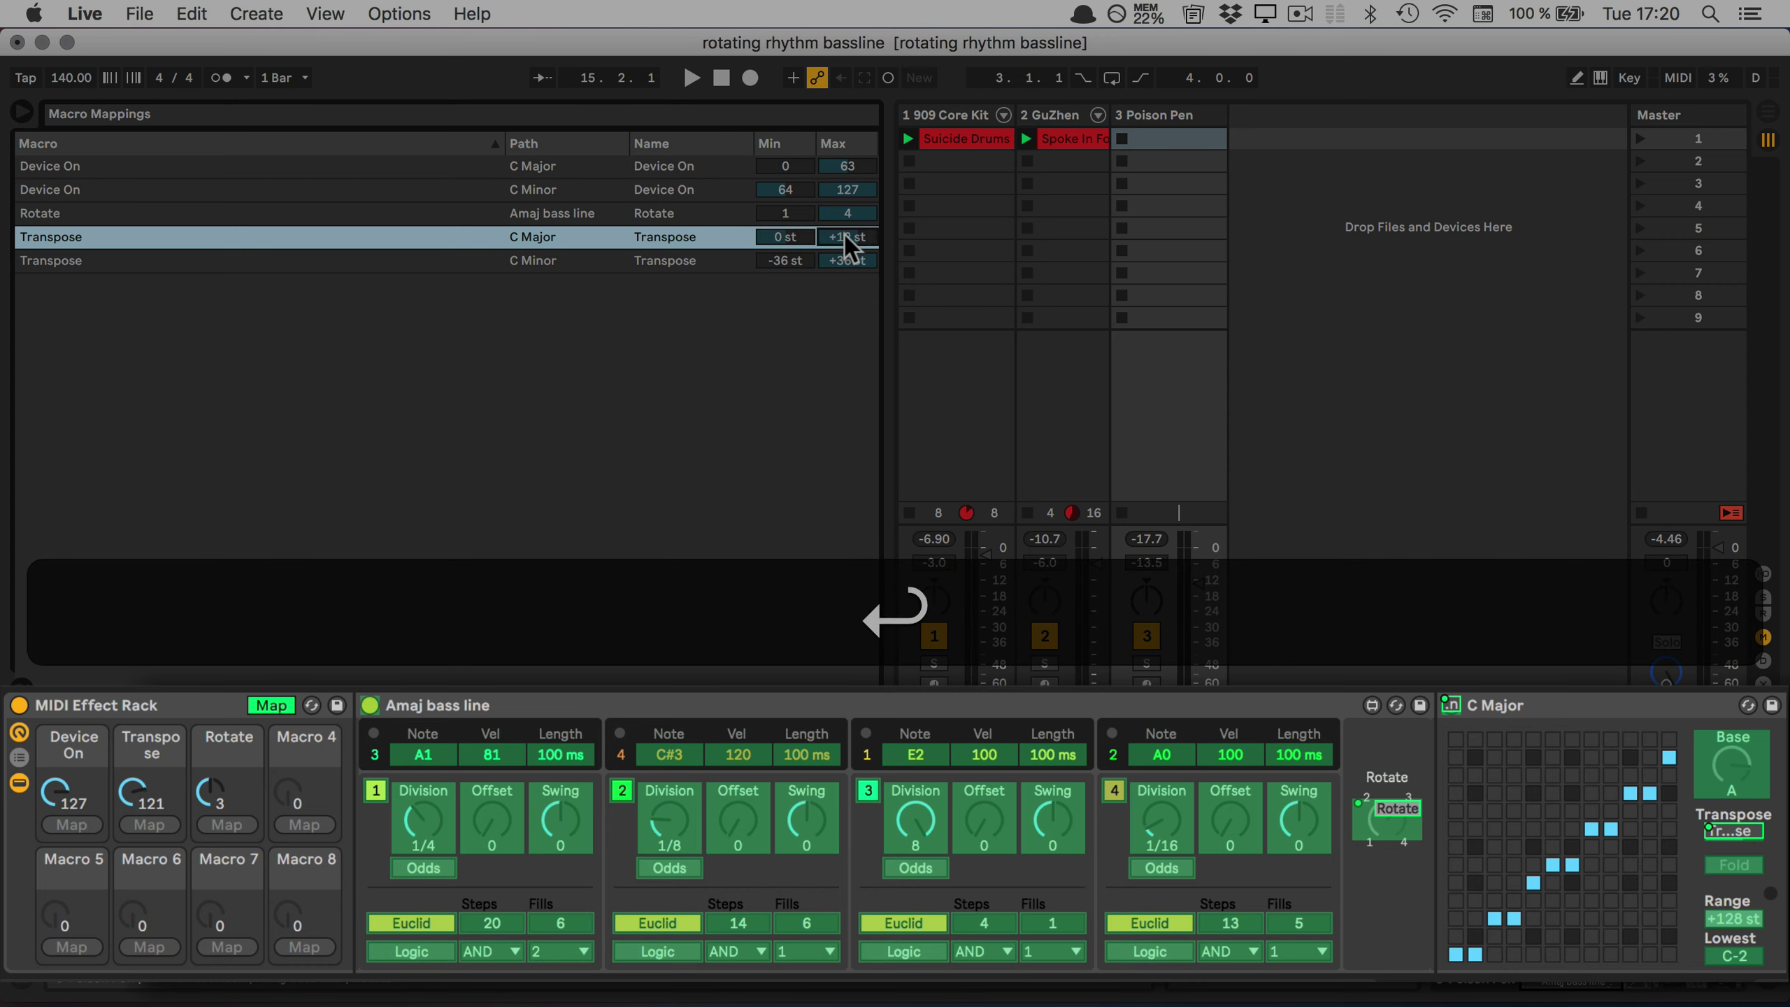
Limit the C Minor Transpose mapping to 0 through +12 st and leave mapping mode.
click(786, 261)
text(0)
key(Return)
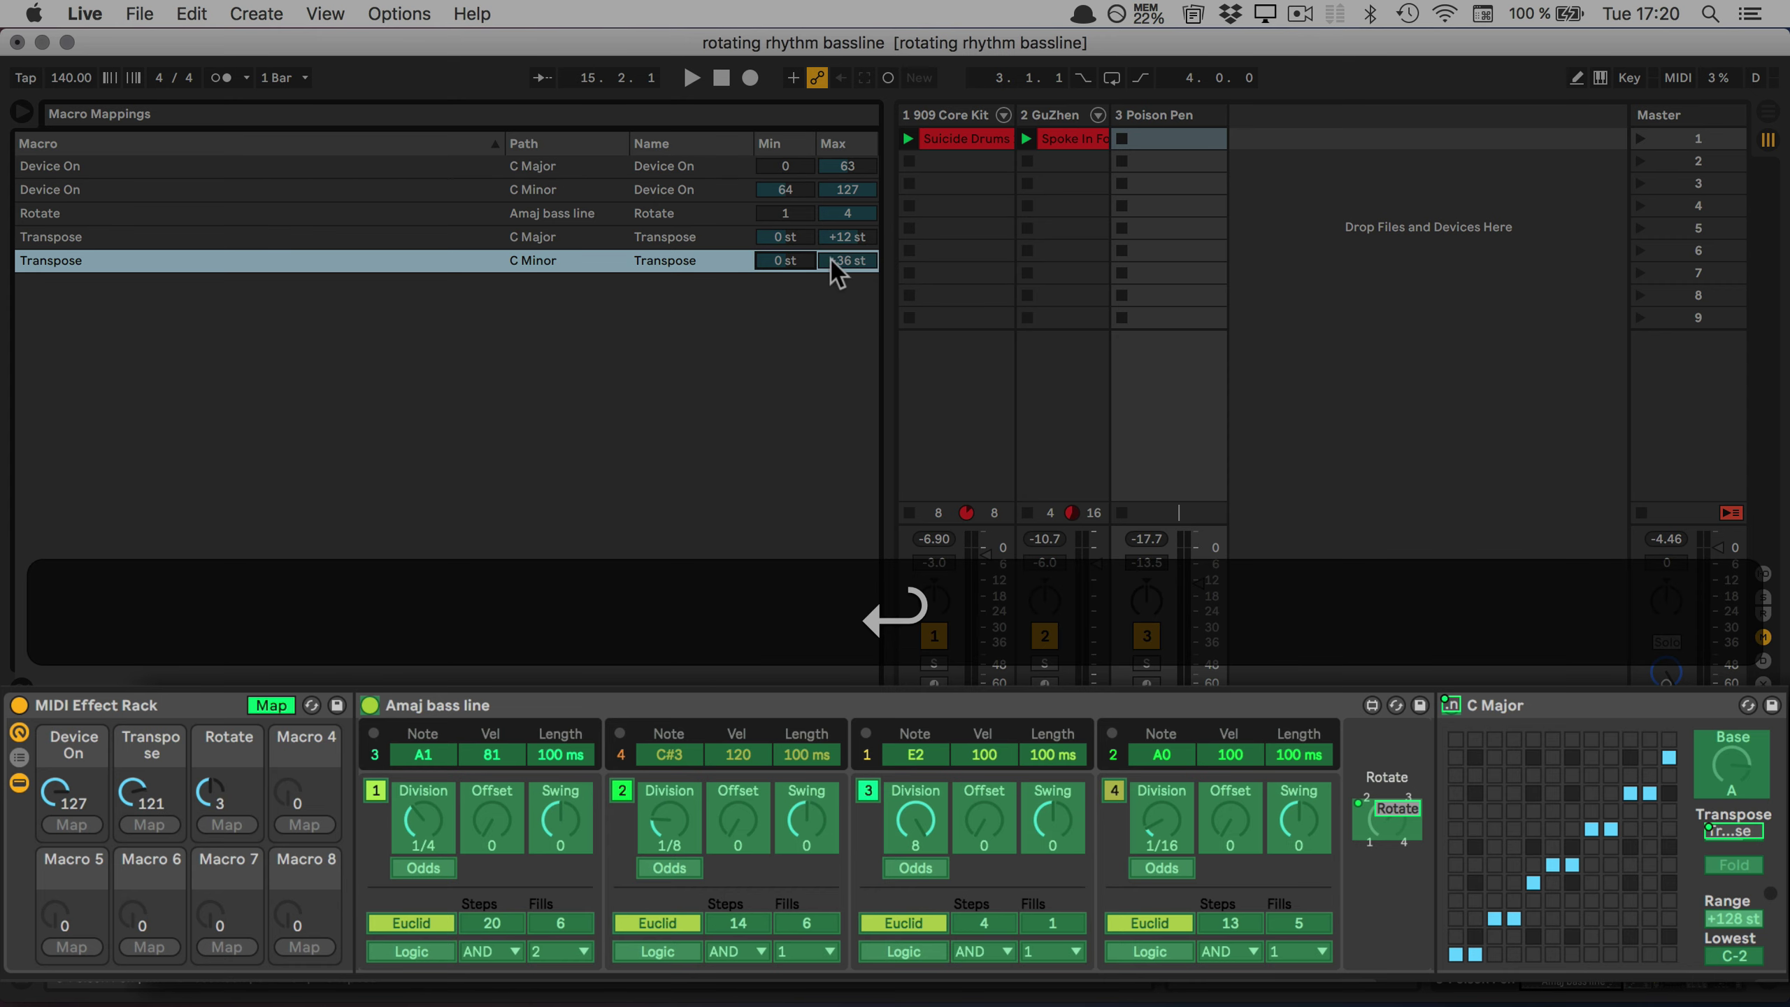
click(845, 261)
text(12)
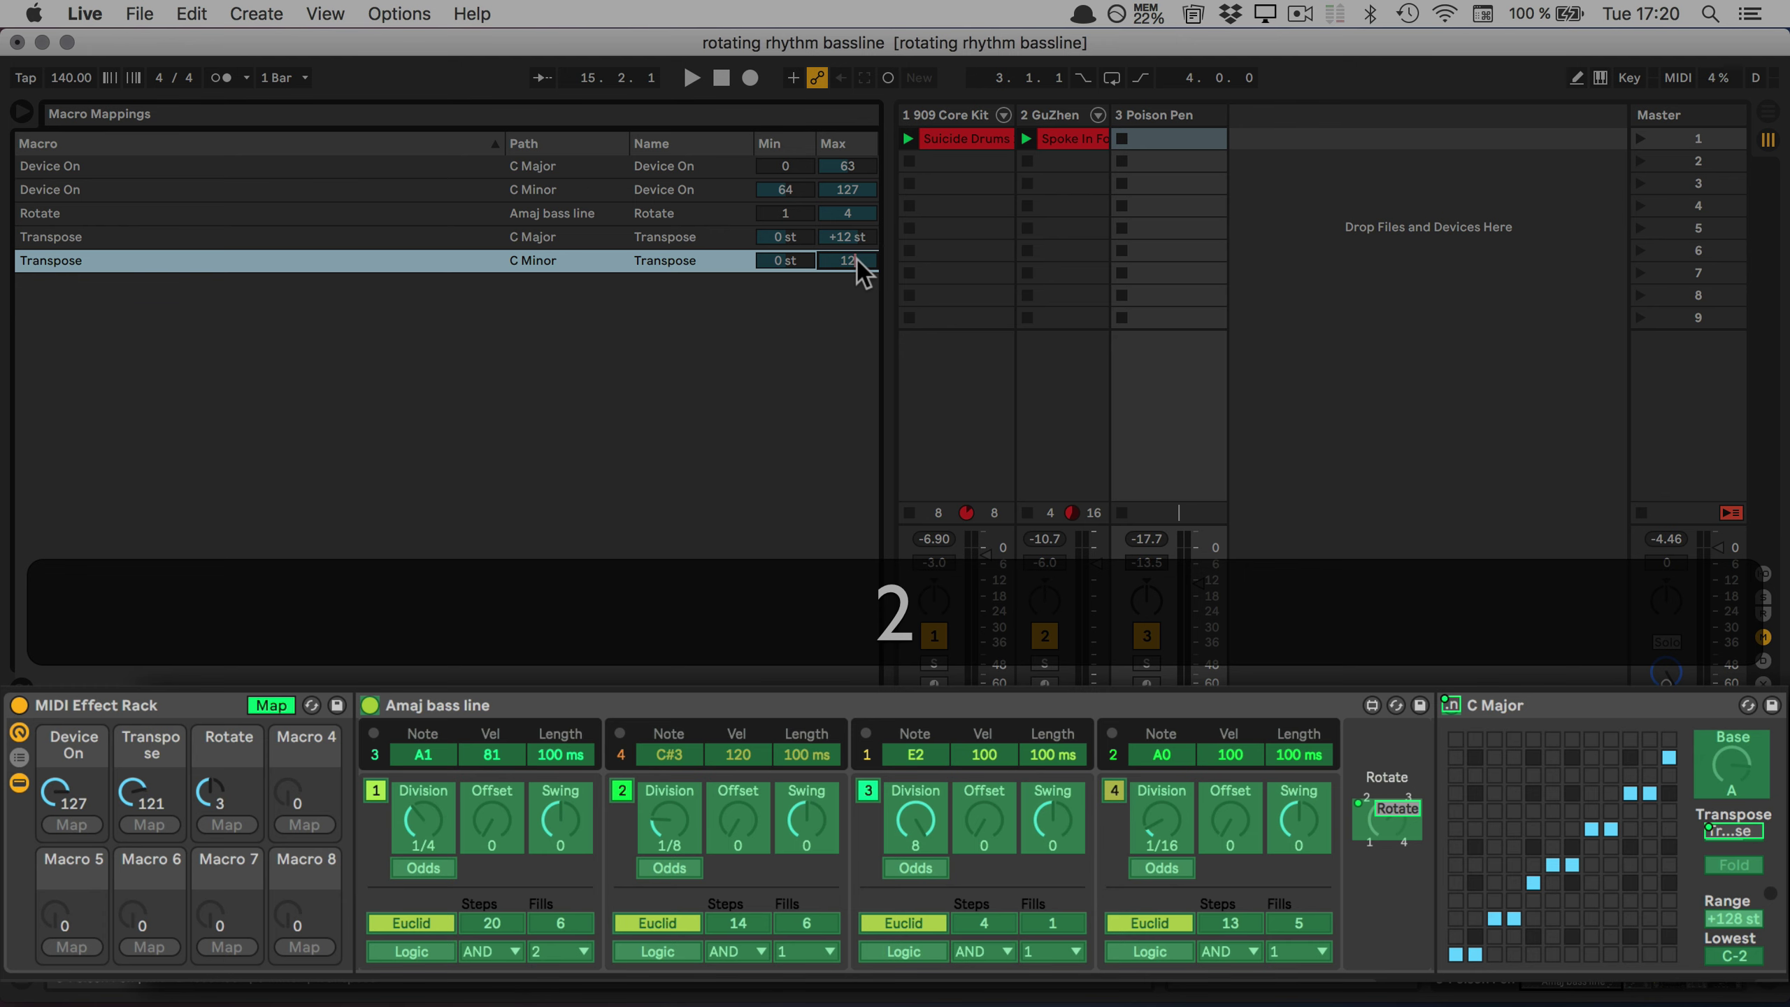
key(Return)
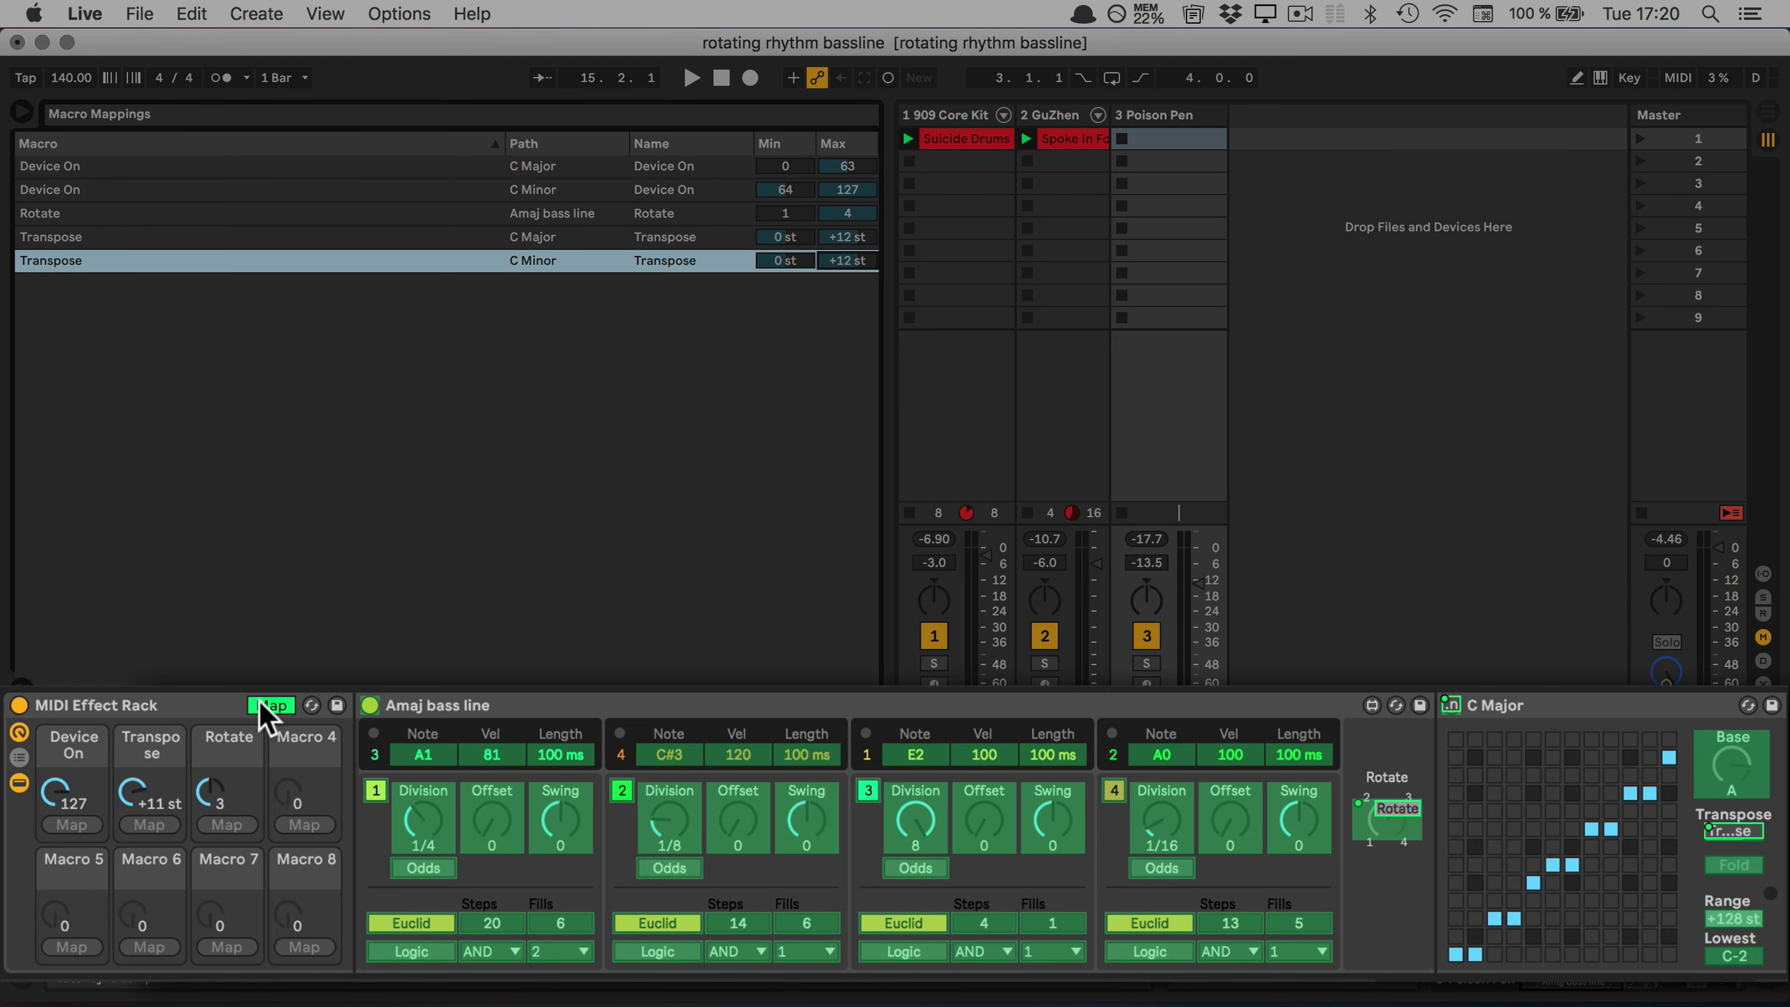
click(260, 702)
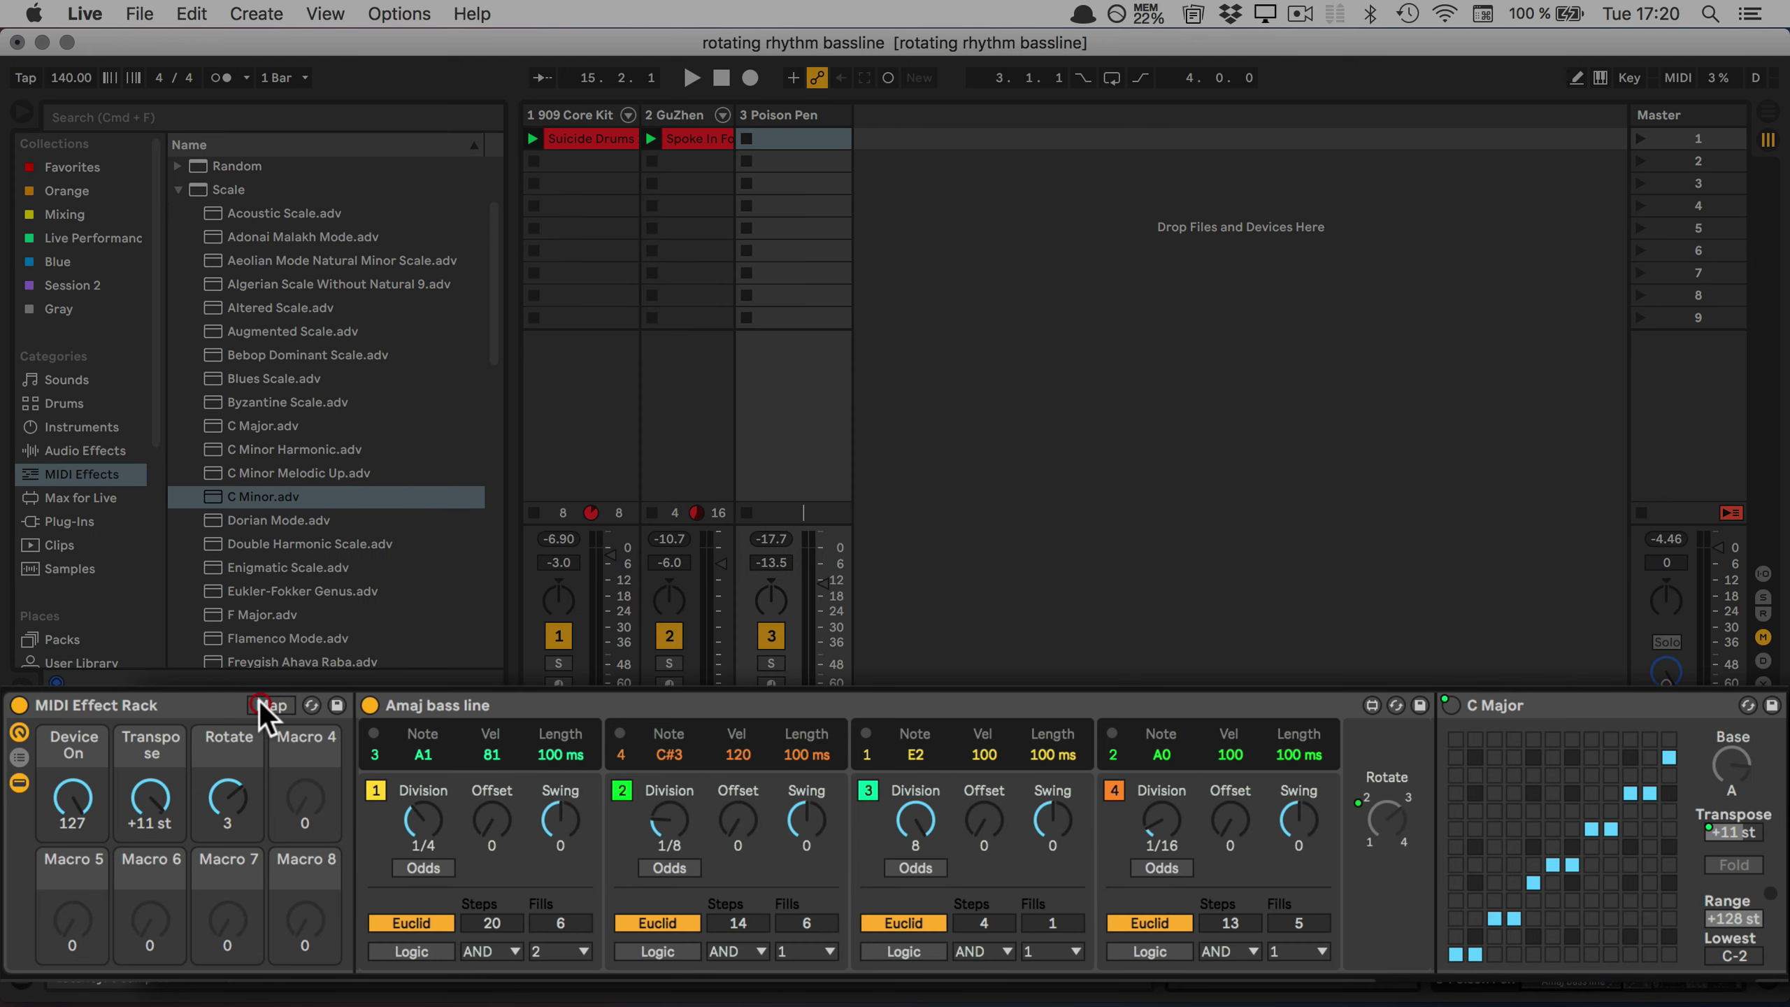
Sweep the Transpose macro down to 0 st during playback, then scroll to lane 3's Division knob.
click(133, 798)
key(space)
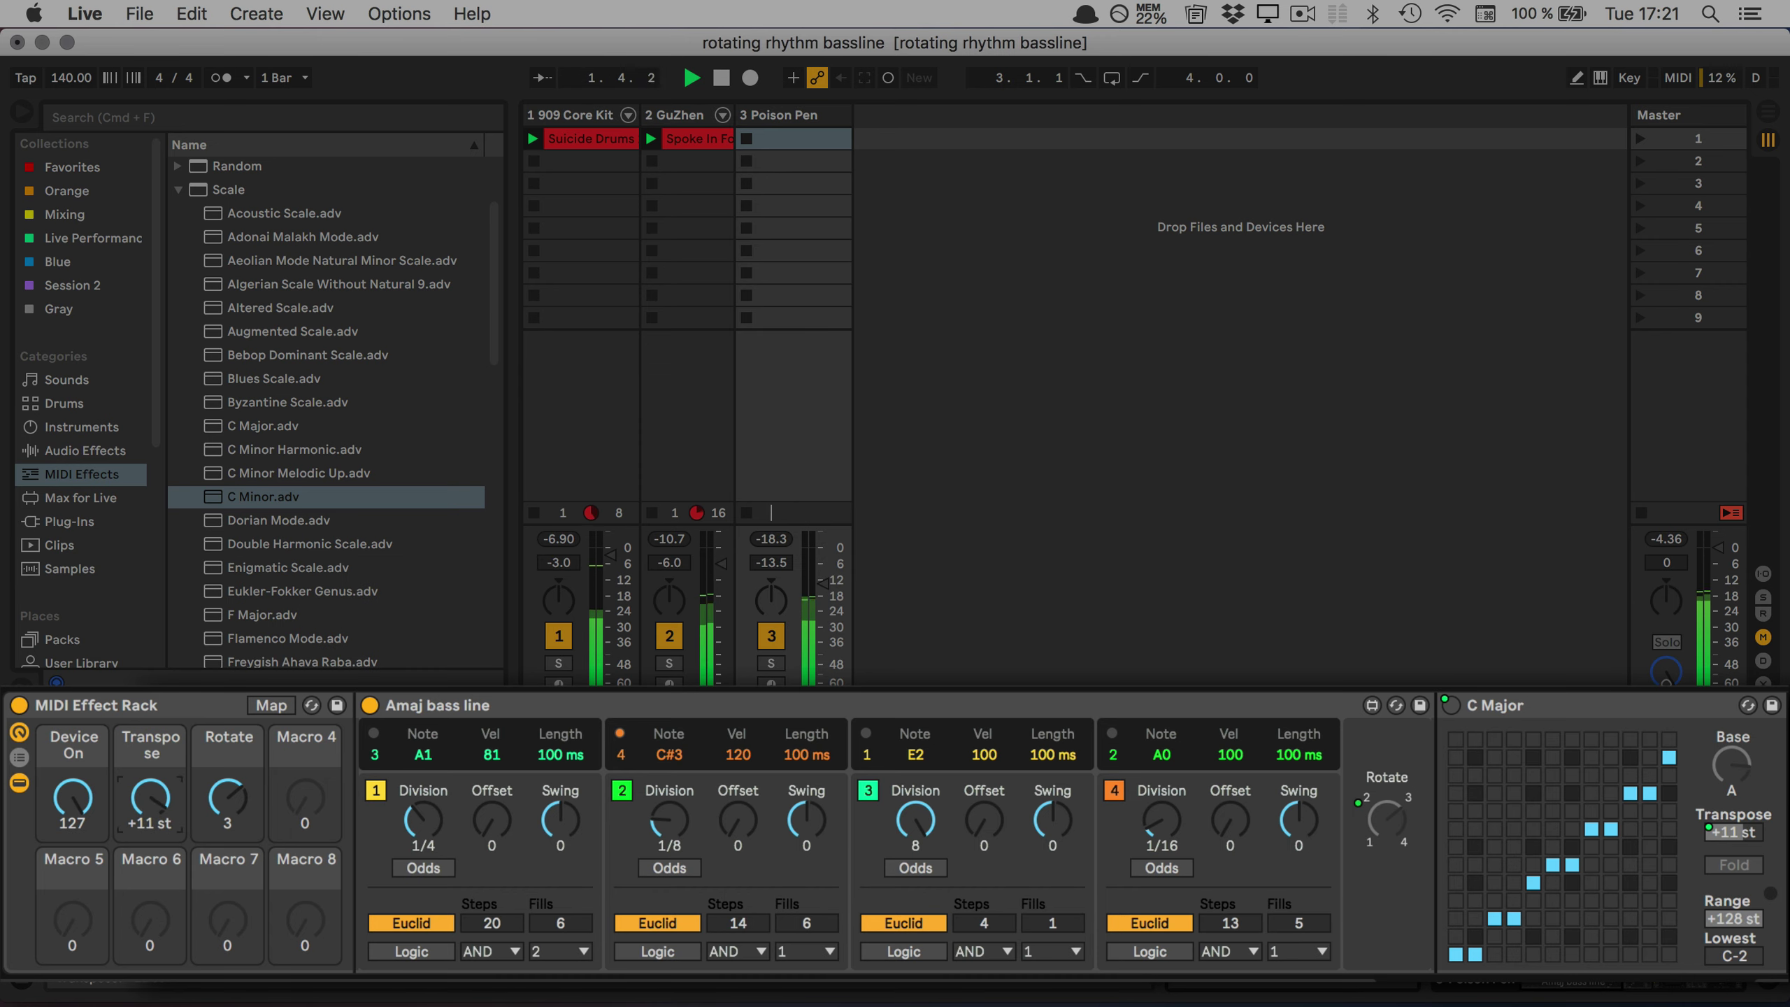
mouse_move(150, 798)
mouse_down()
mouse_move(149, 844)
mouse_move(147, 804)
mouse_up()
key(space)
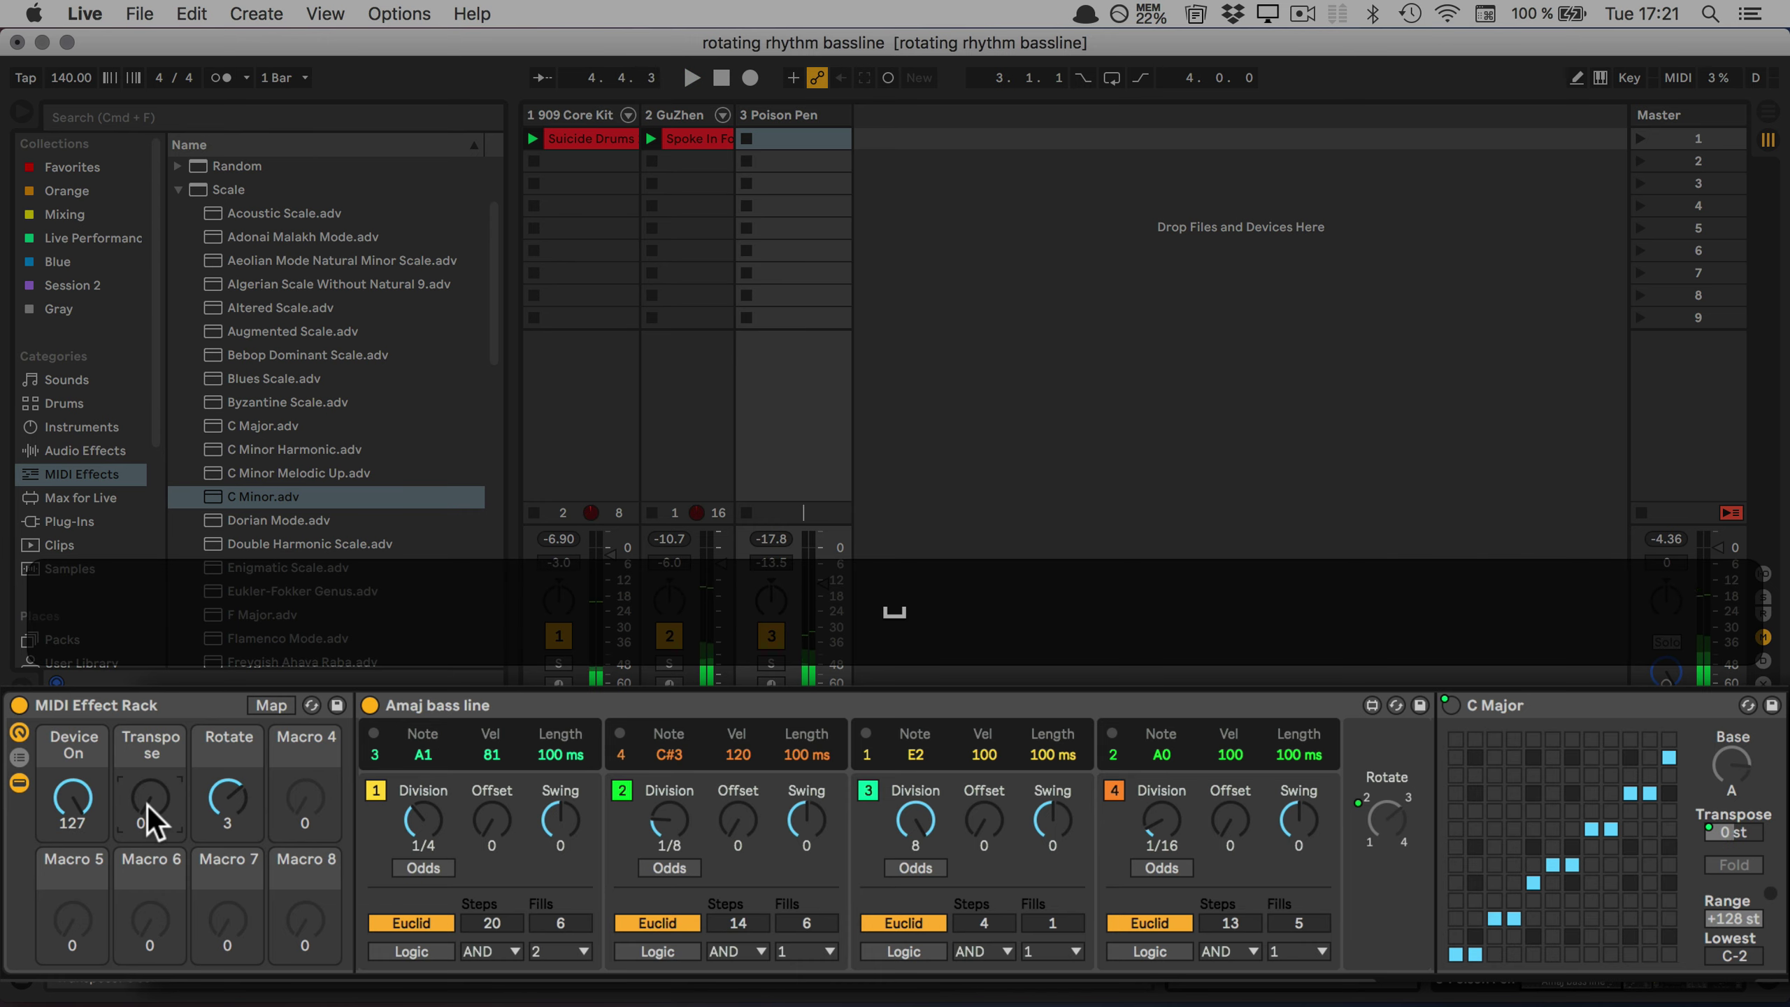
scroll(147, 805, right, 1)
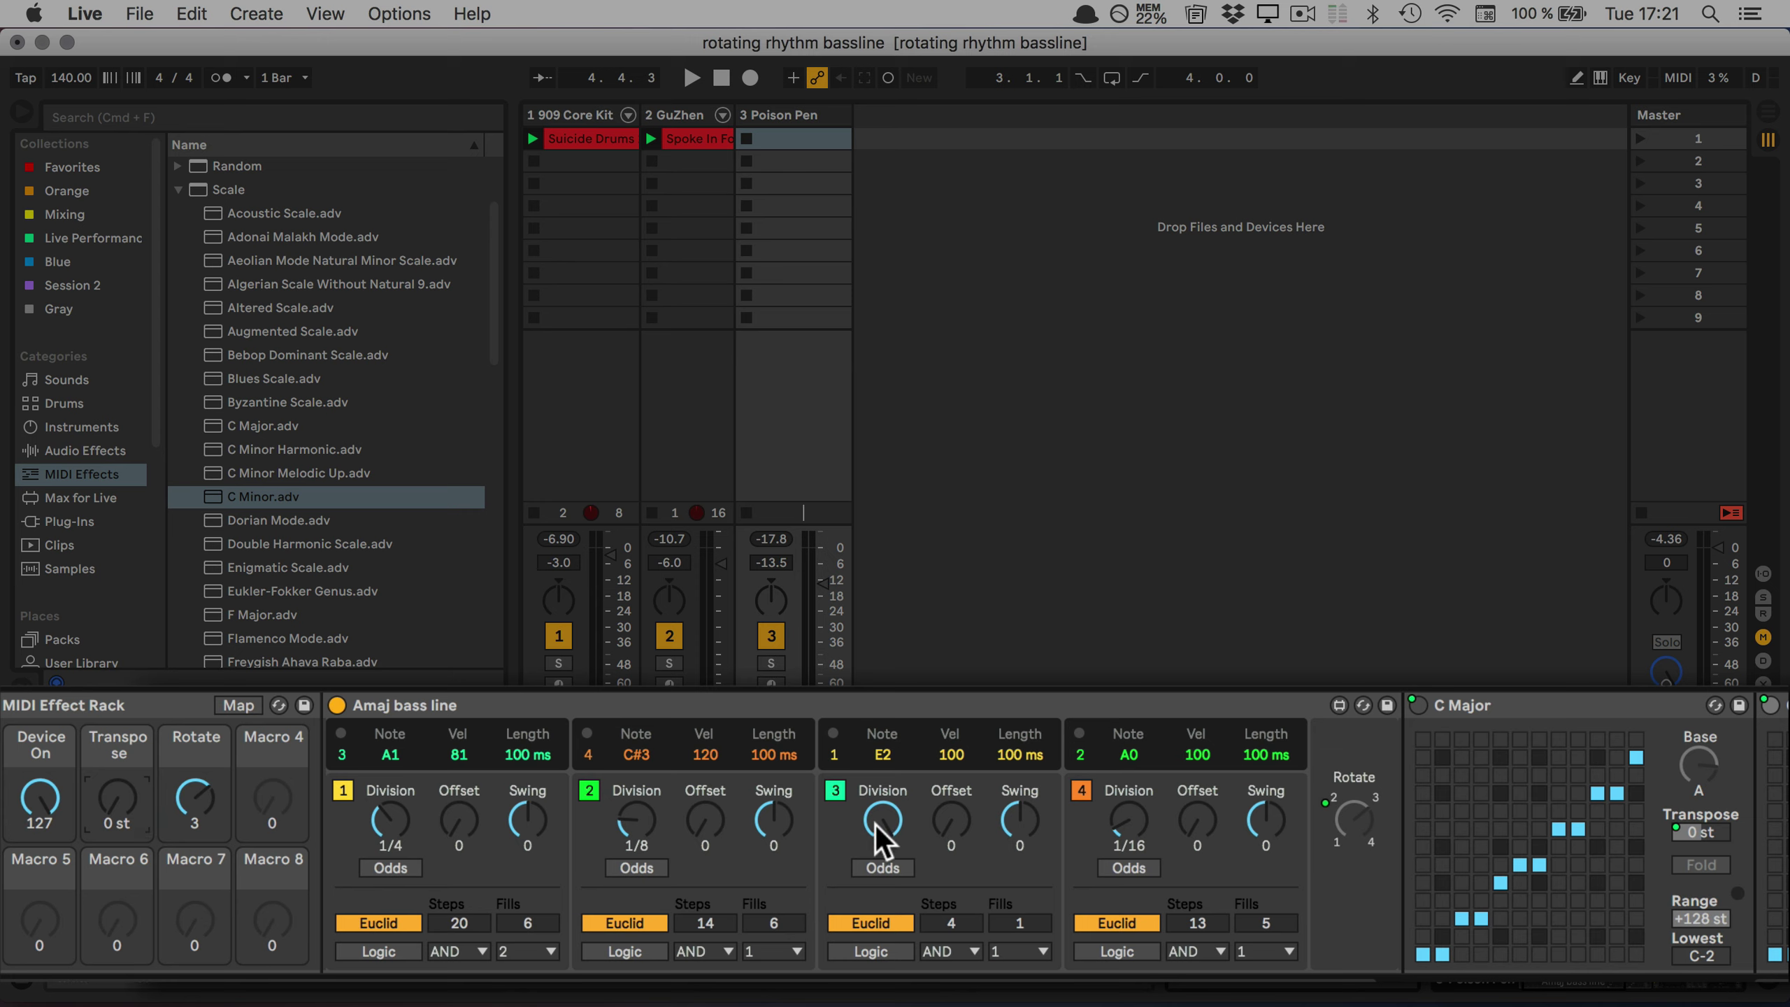
key(ctrl)
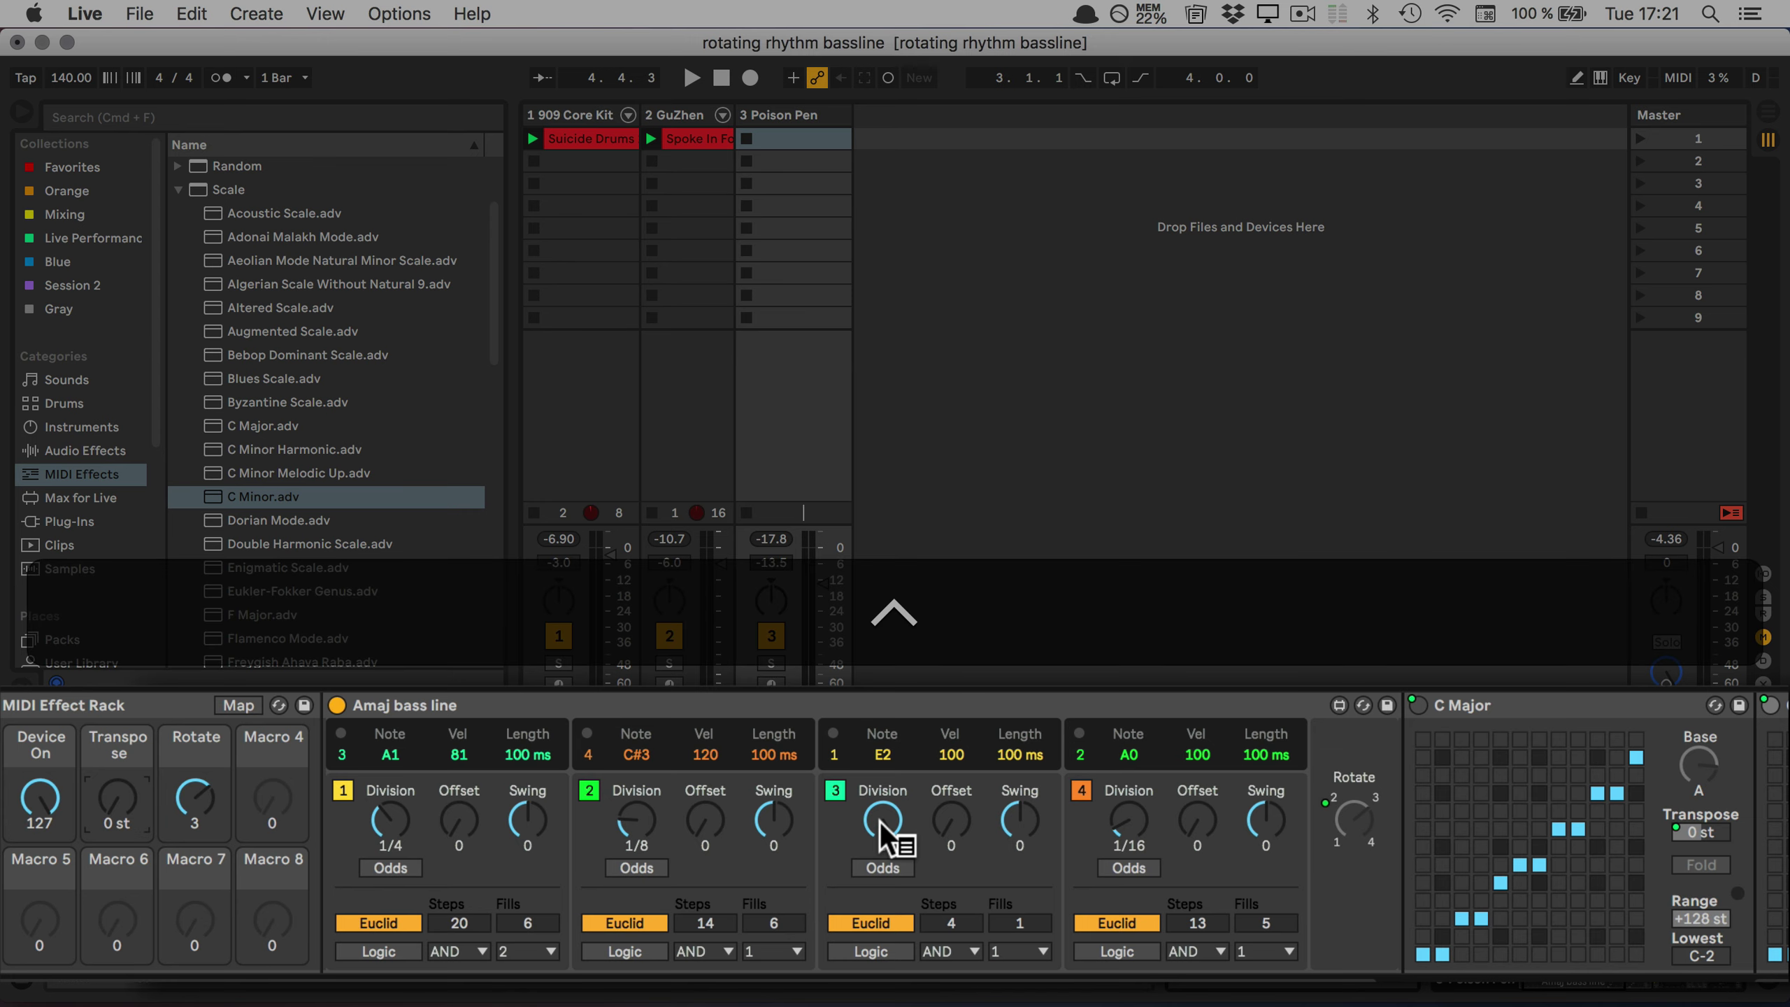
Map lane 3's Division to Macro 4 and turn the new Division macro to 74.
ctrl+click(880, 822)
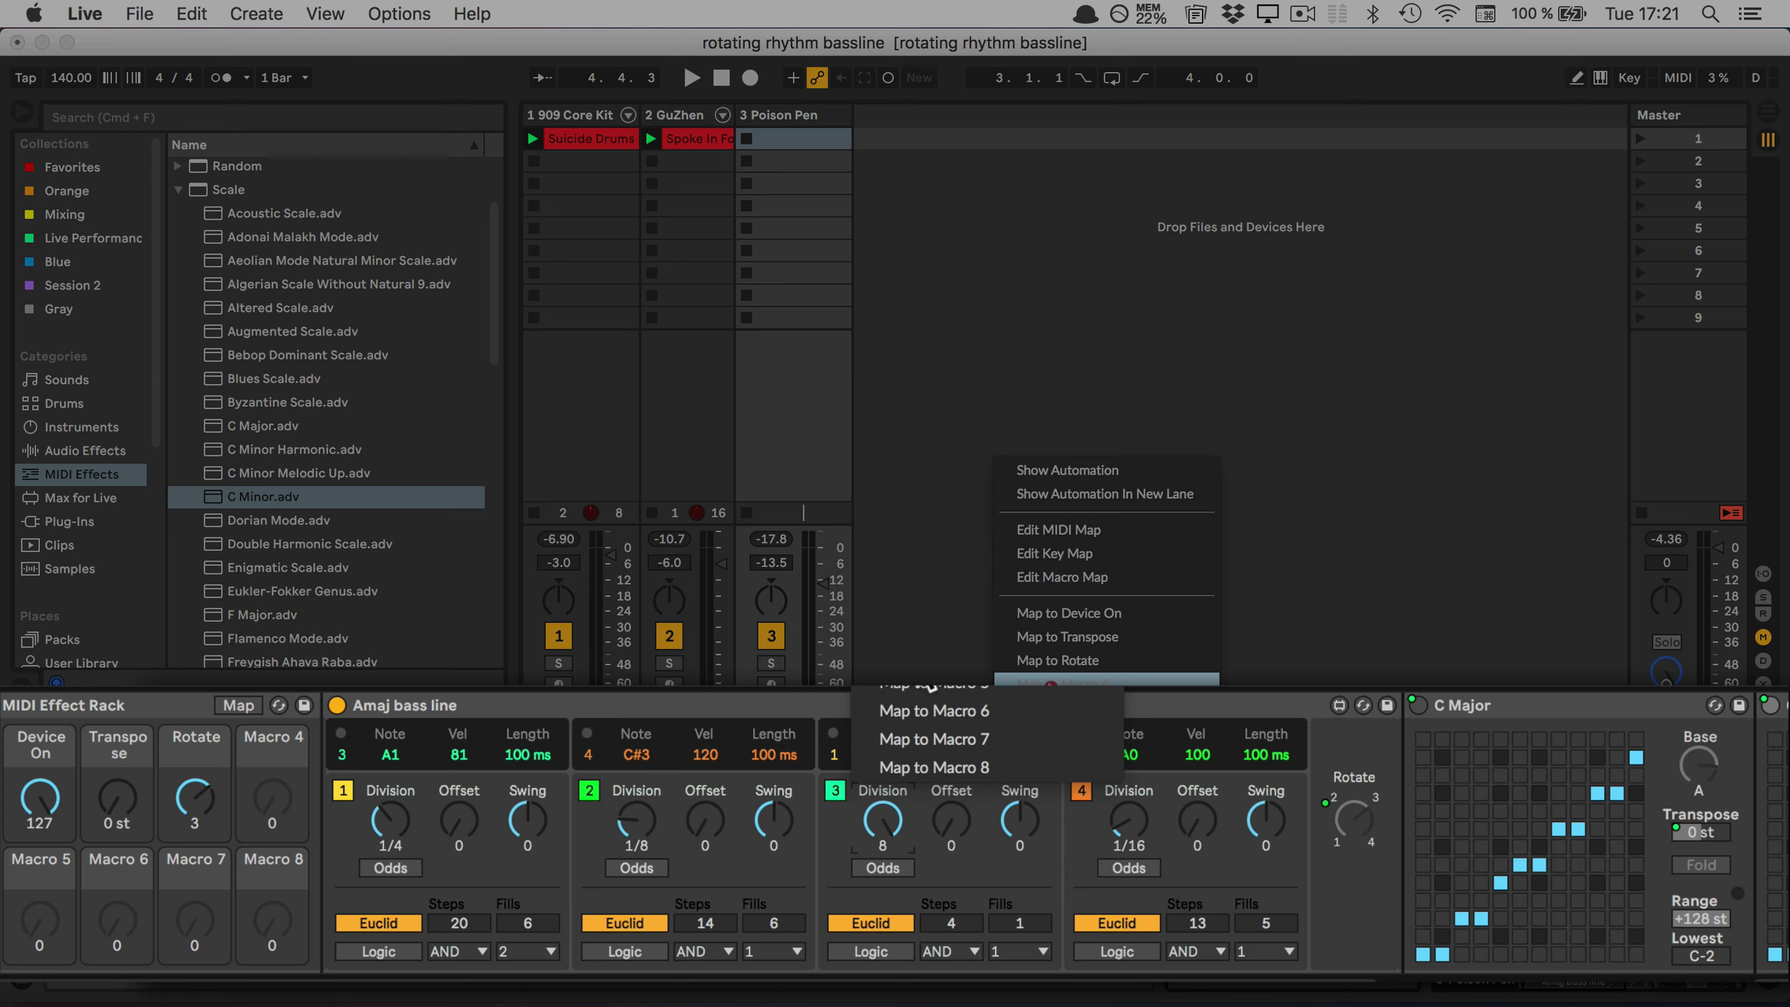
click(930, 684)
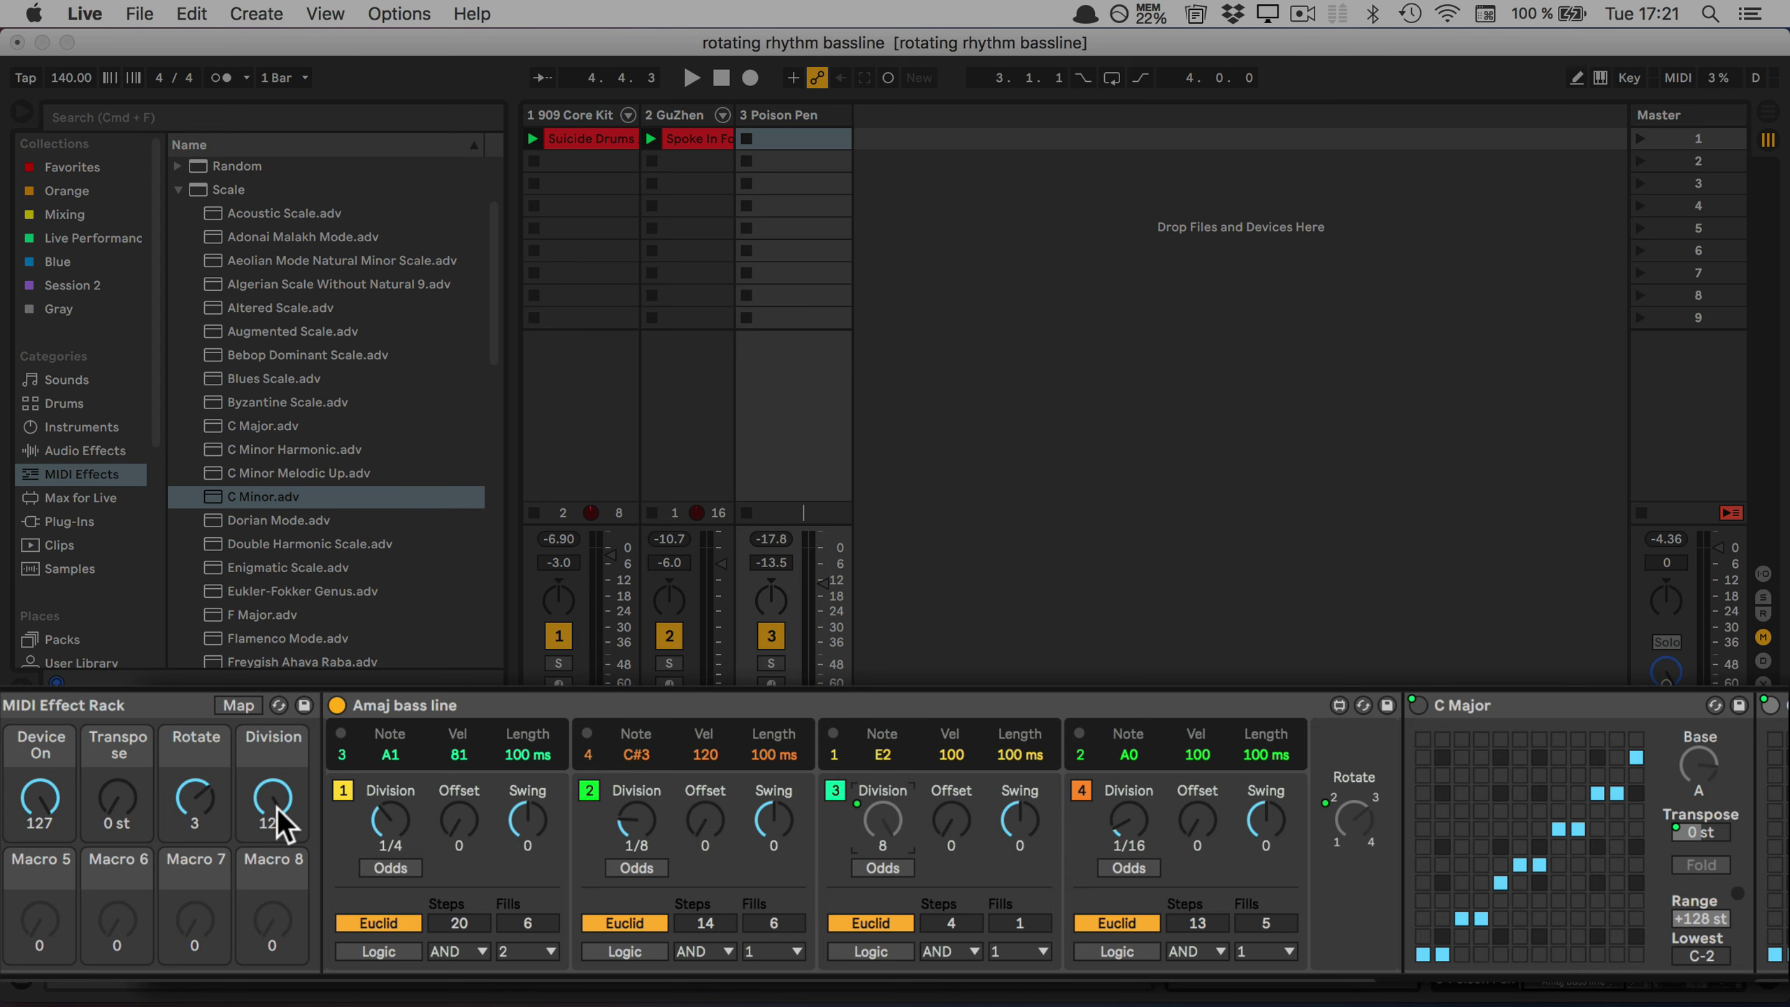
mouse_move(278, 821)
mouse_down()
mouse_move(278, 783)
mouse_move(278, 798)
mouse_up()
scroll(274, 820, left, 2)
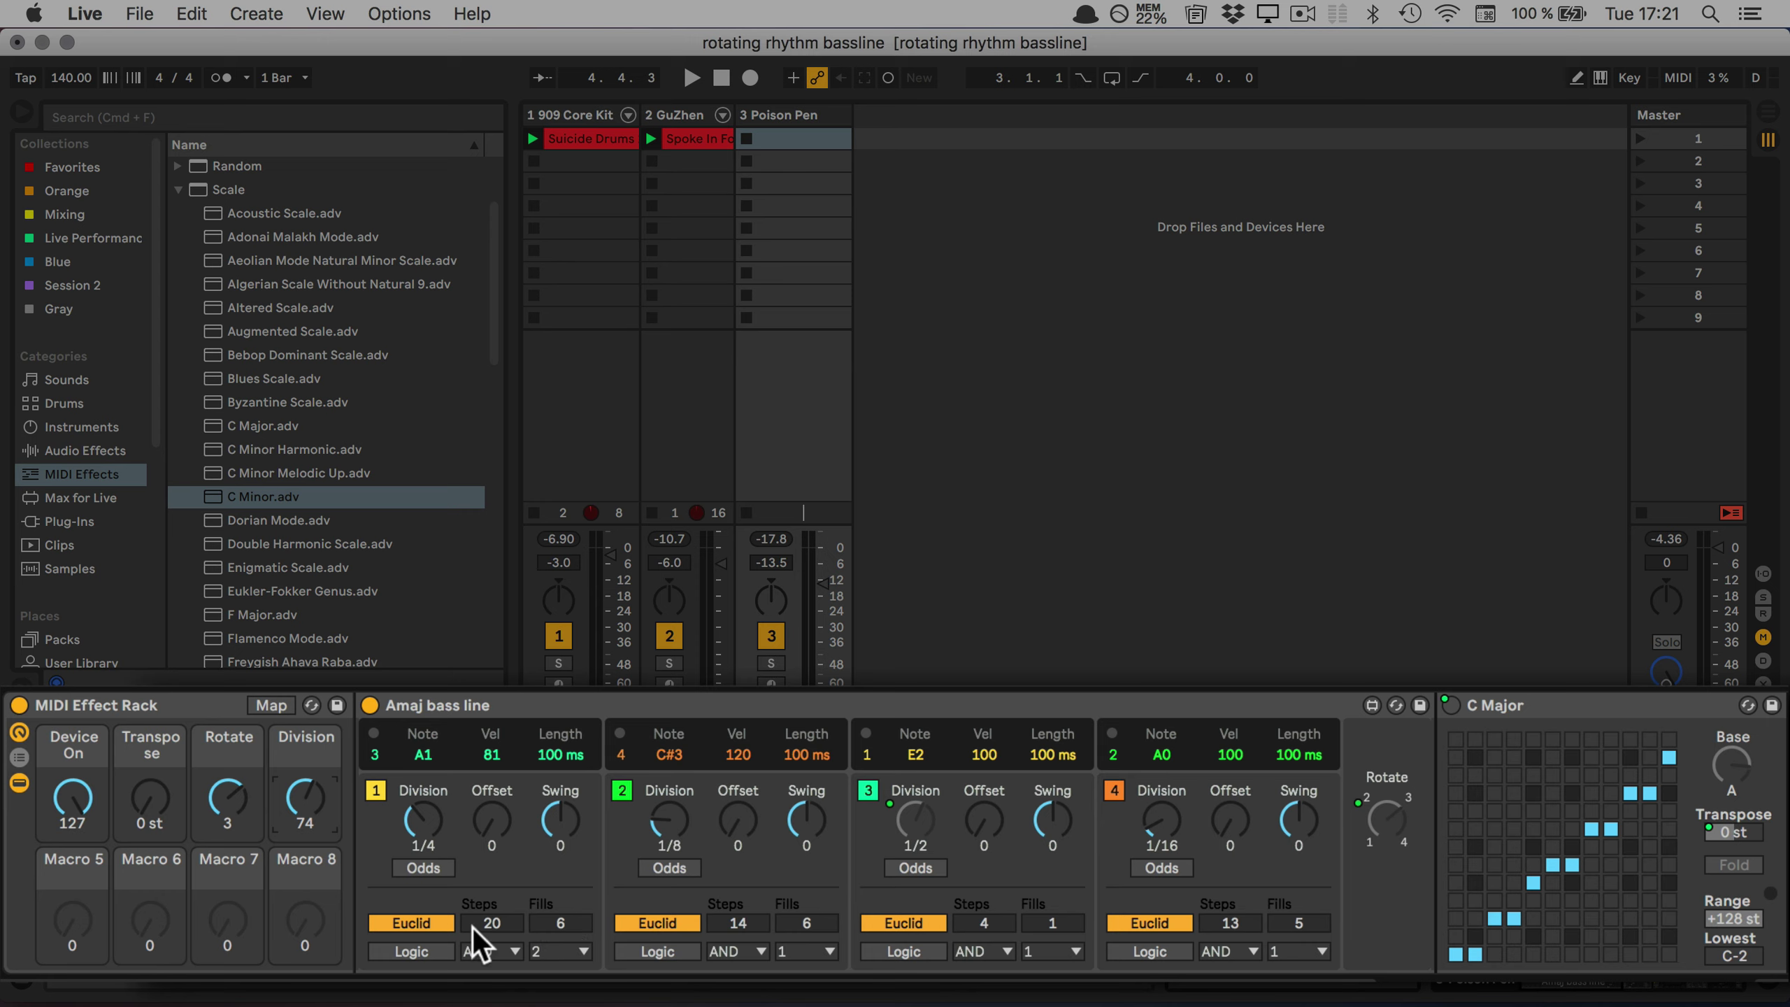
Map the four lanes' Euclid toggles to Macros 5, 6, 7 and 8 respectively.
right_click(394, 931)
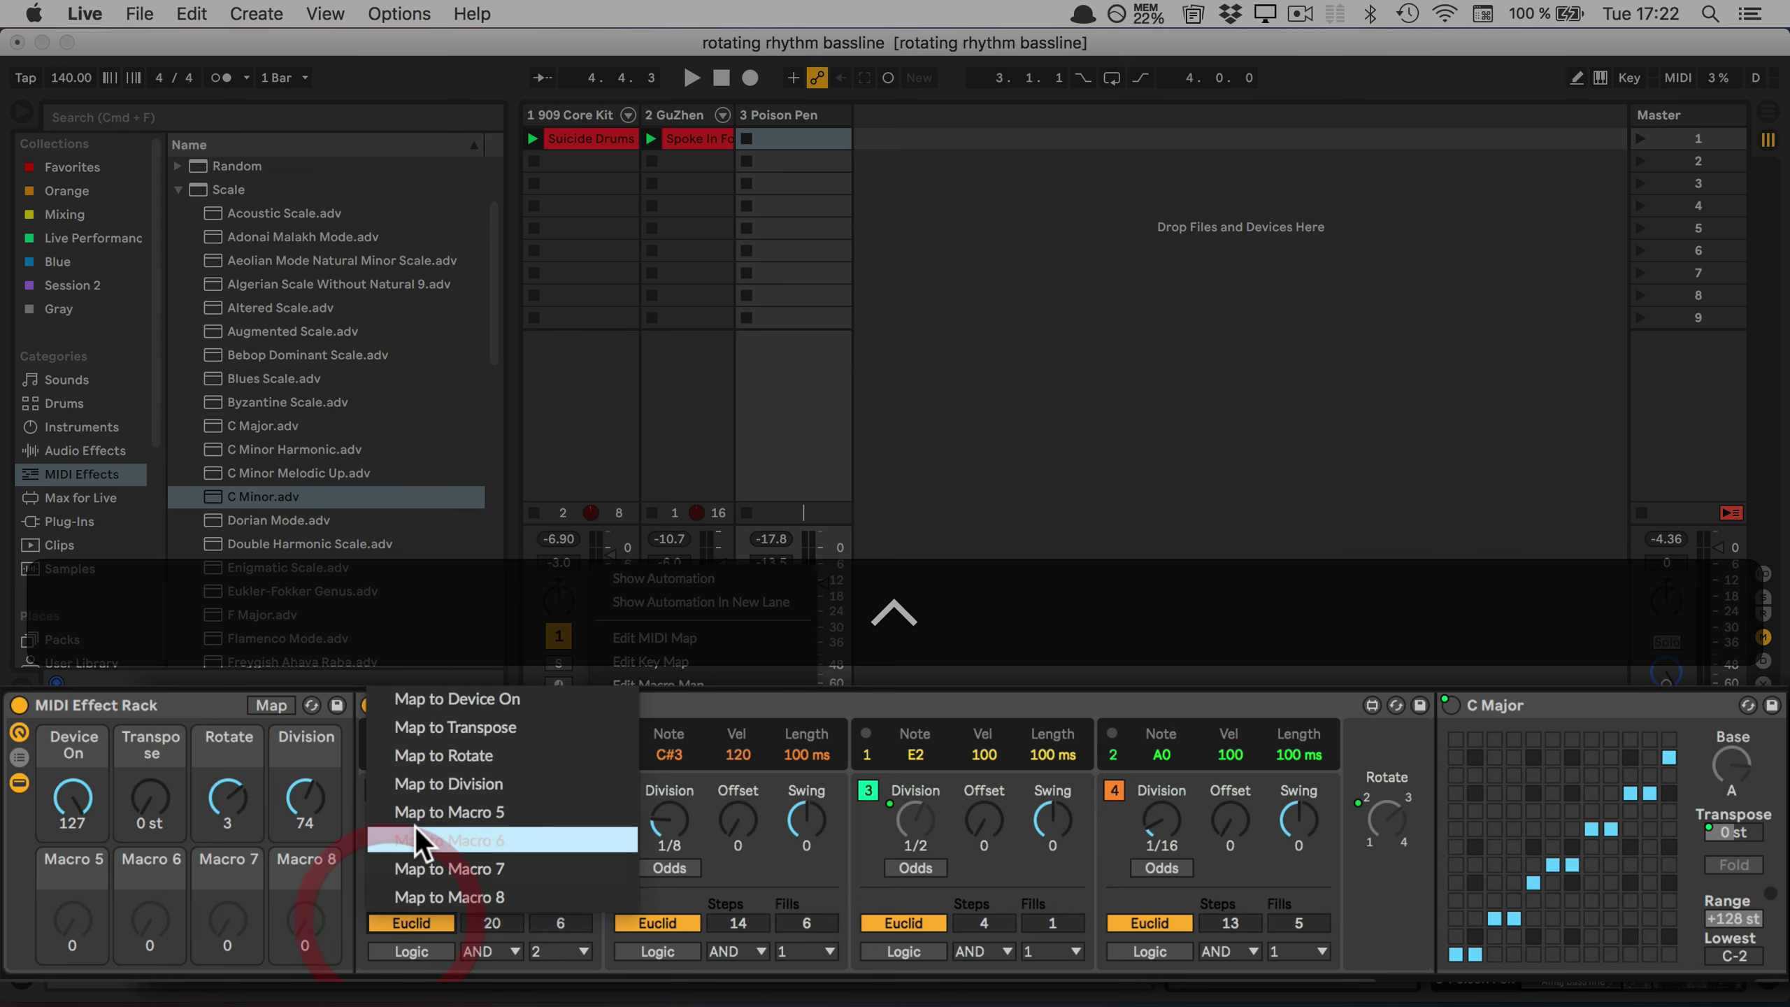
click(432, 815)
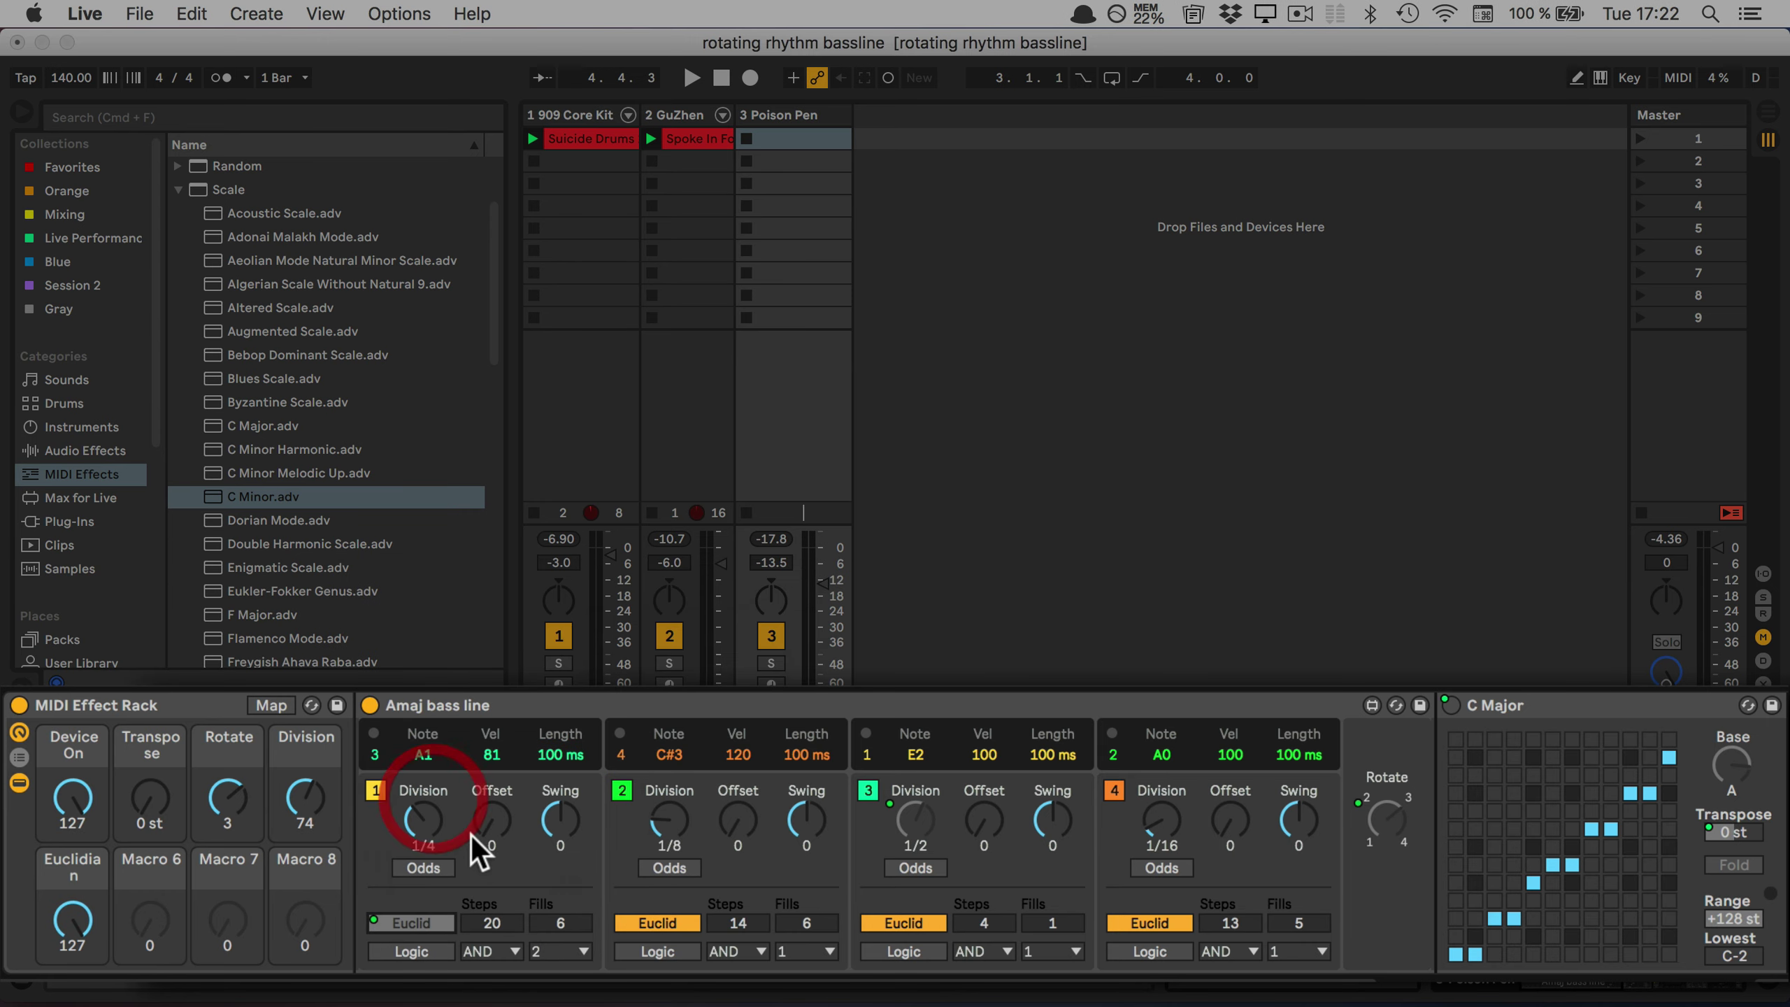
ctrl+click(662, 921)
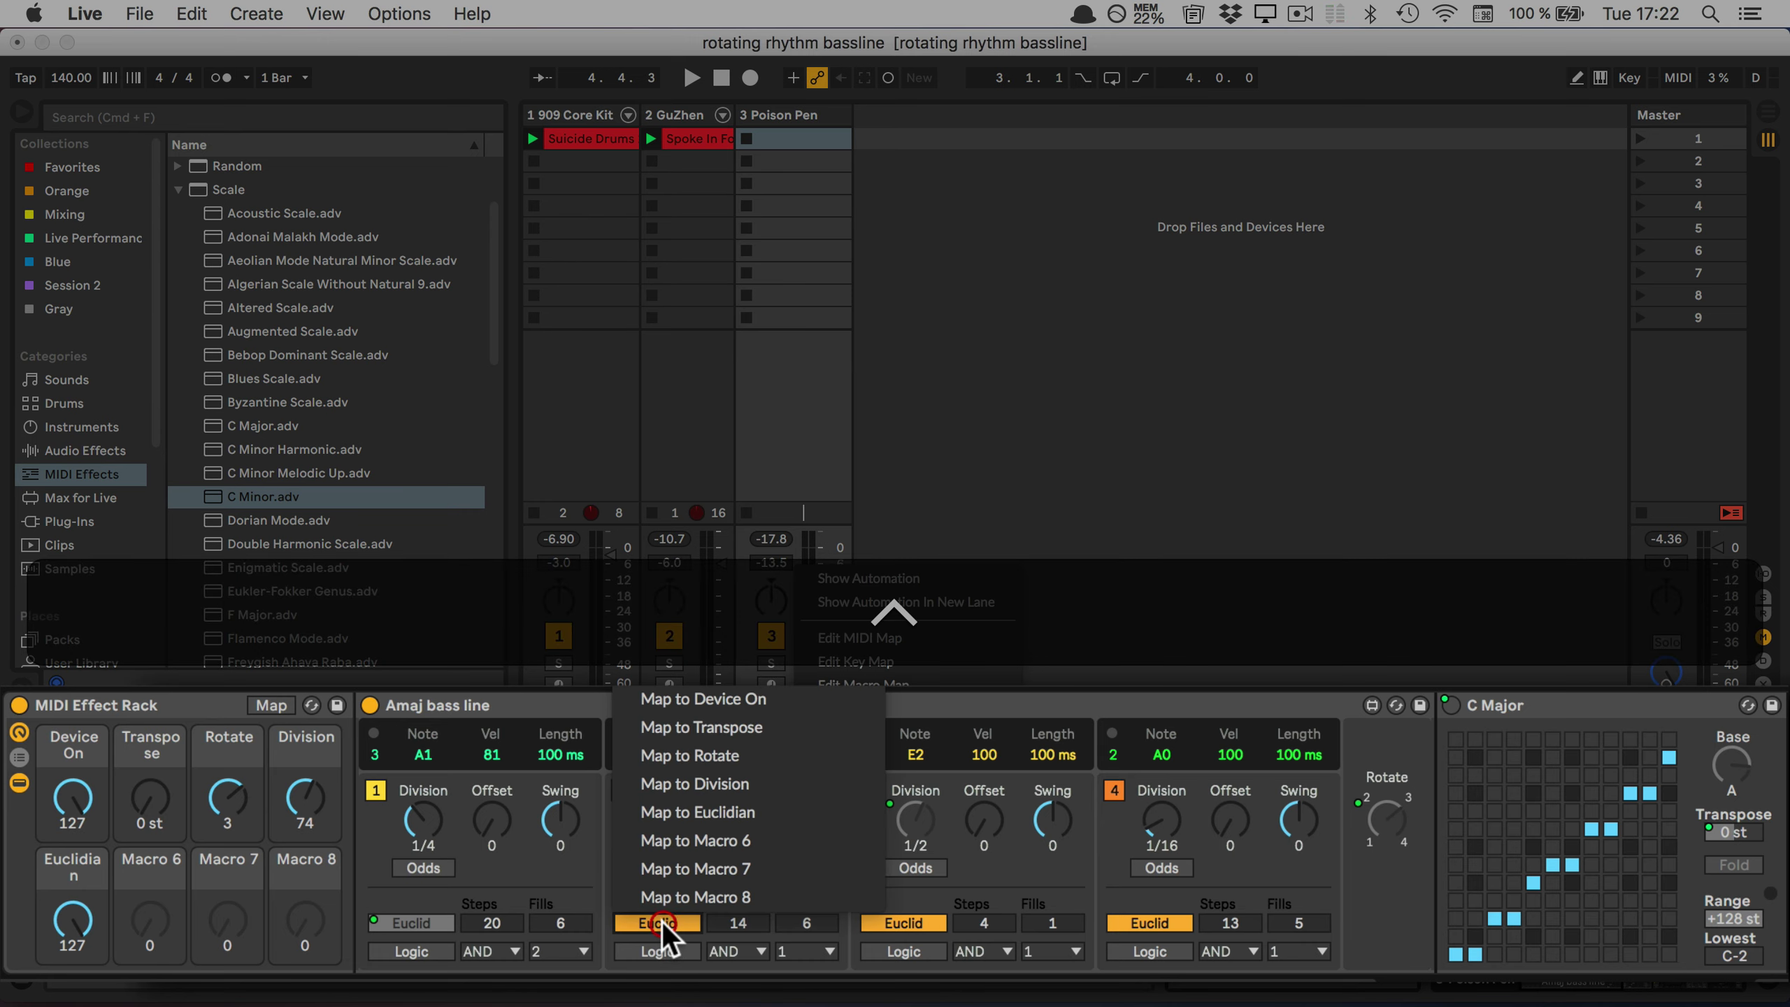
click(682, 839)
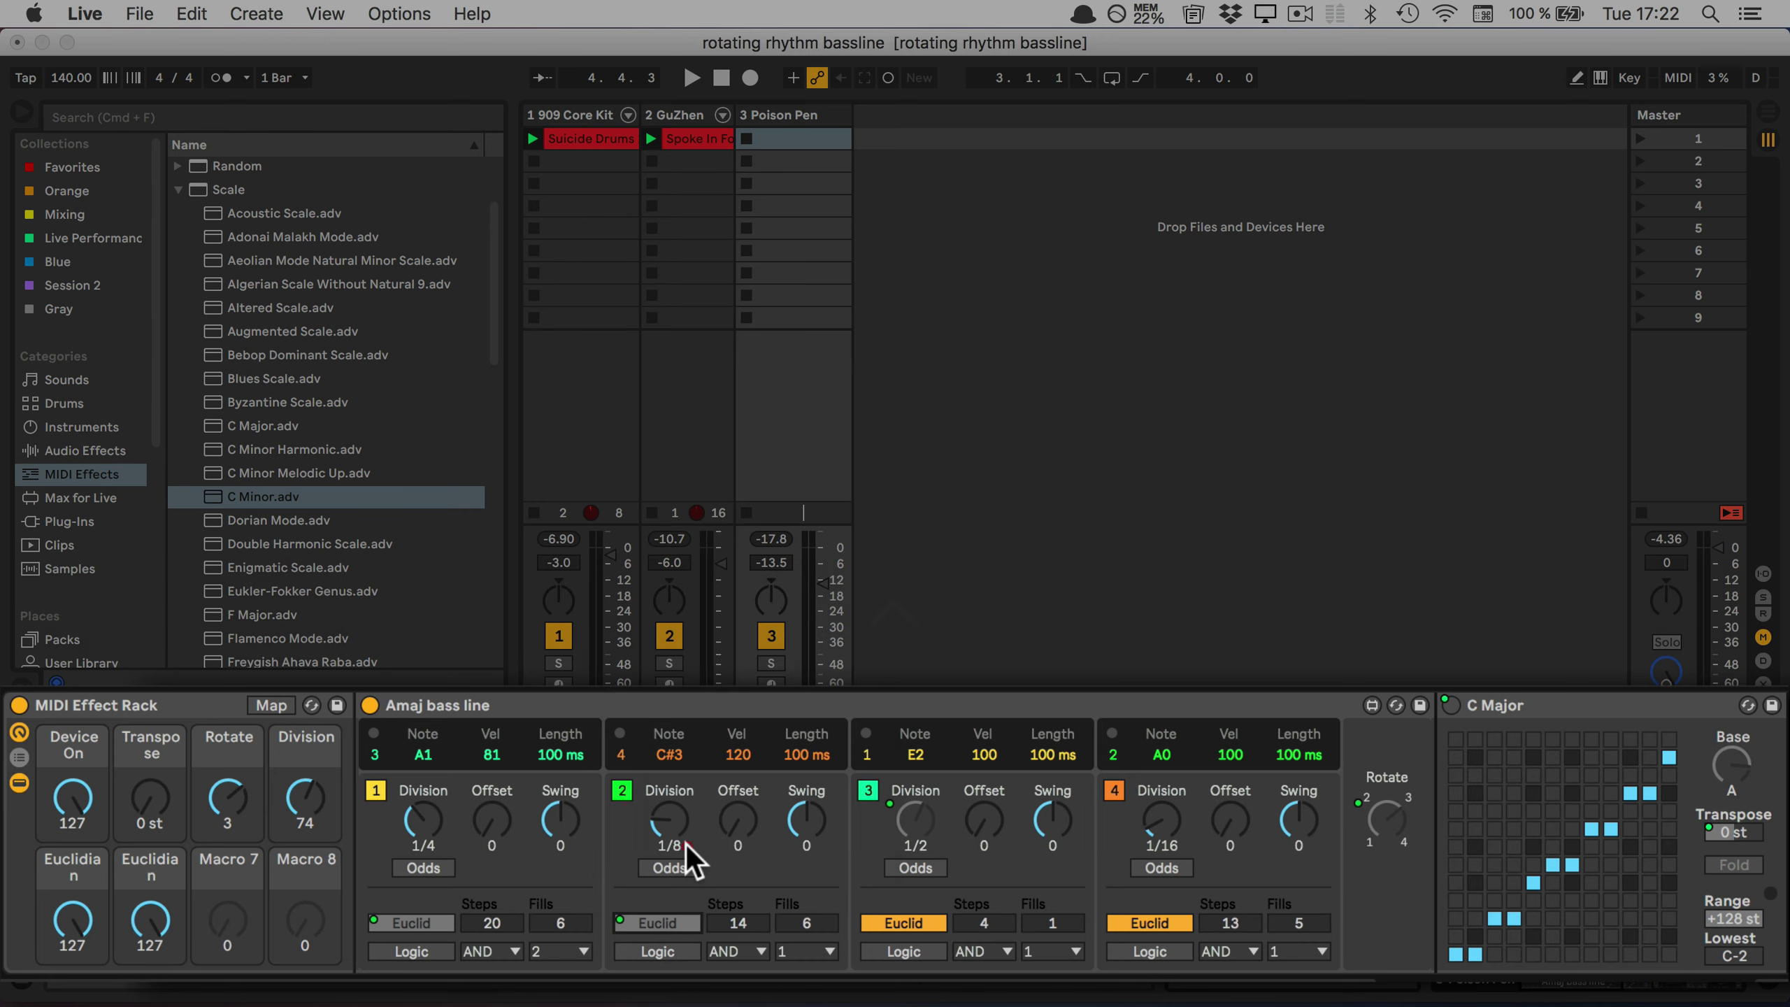
ctrl+click(924, 918)
click(945, 878)
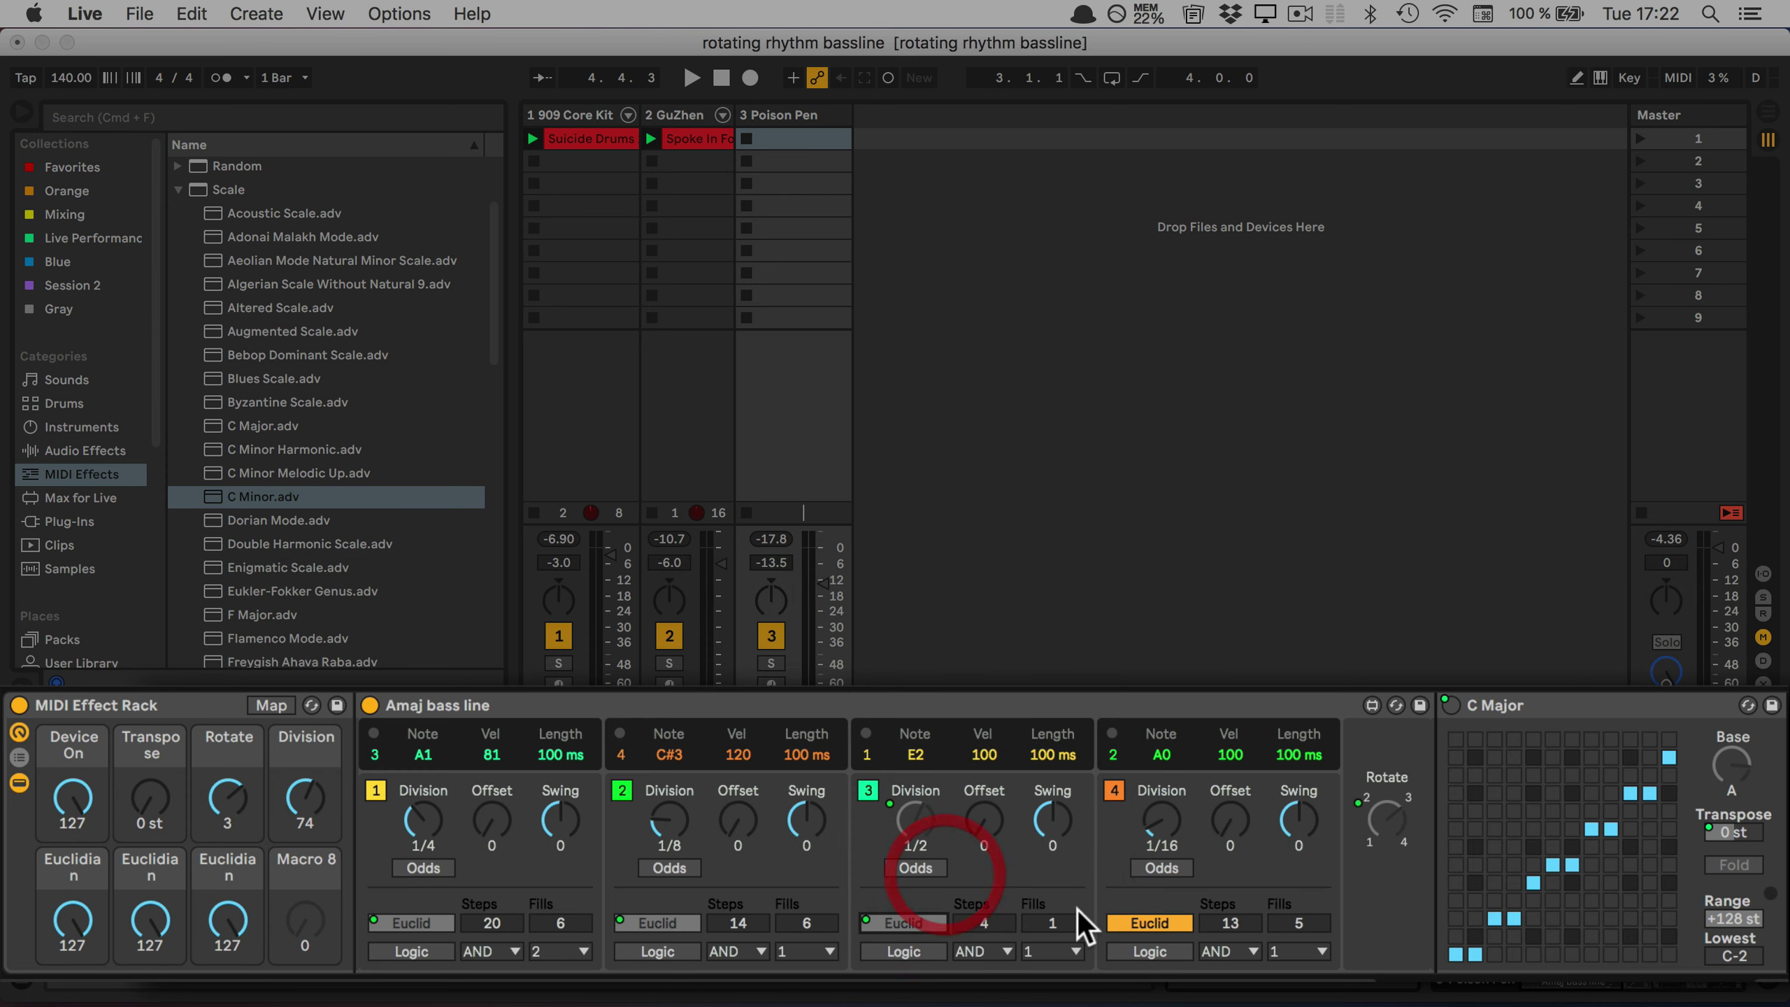
ctrl+click(1149, 923)
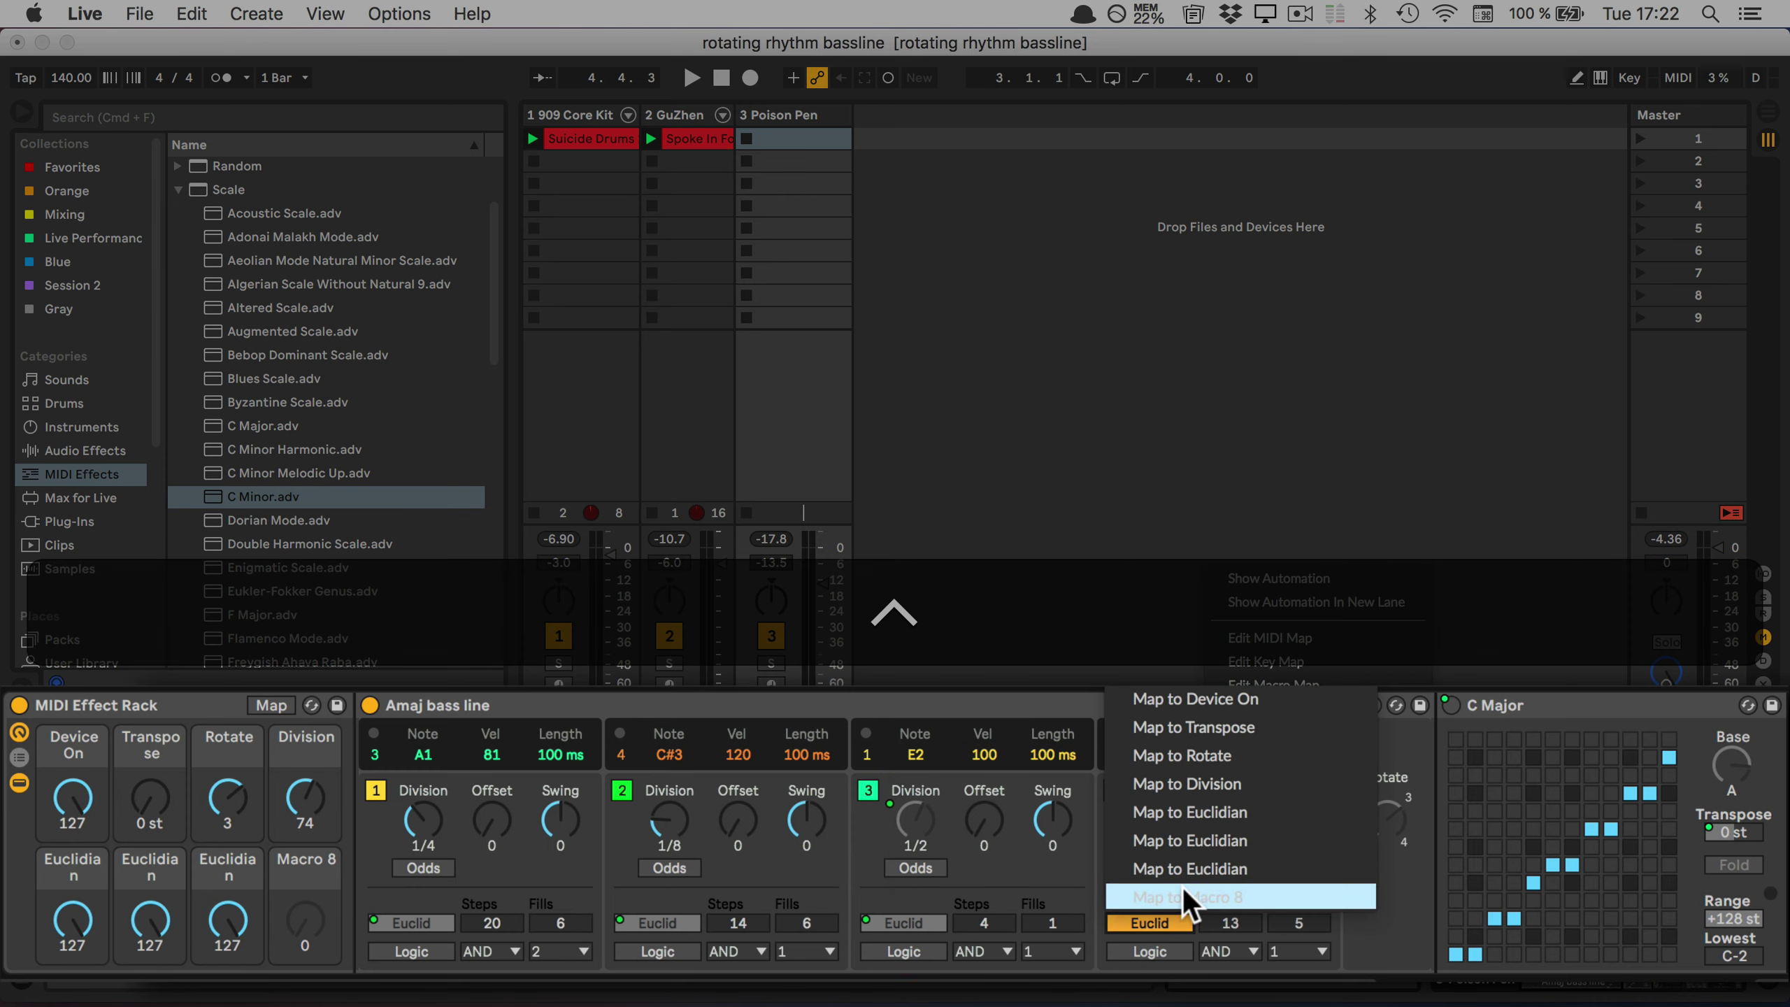
click(1184, 898)
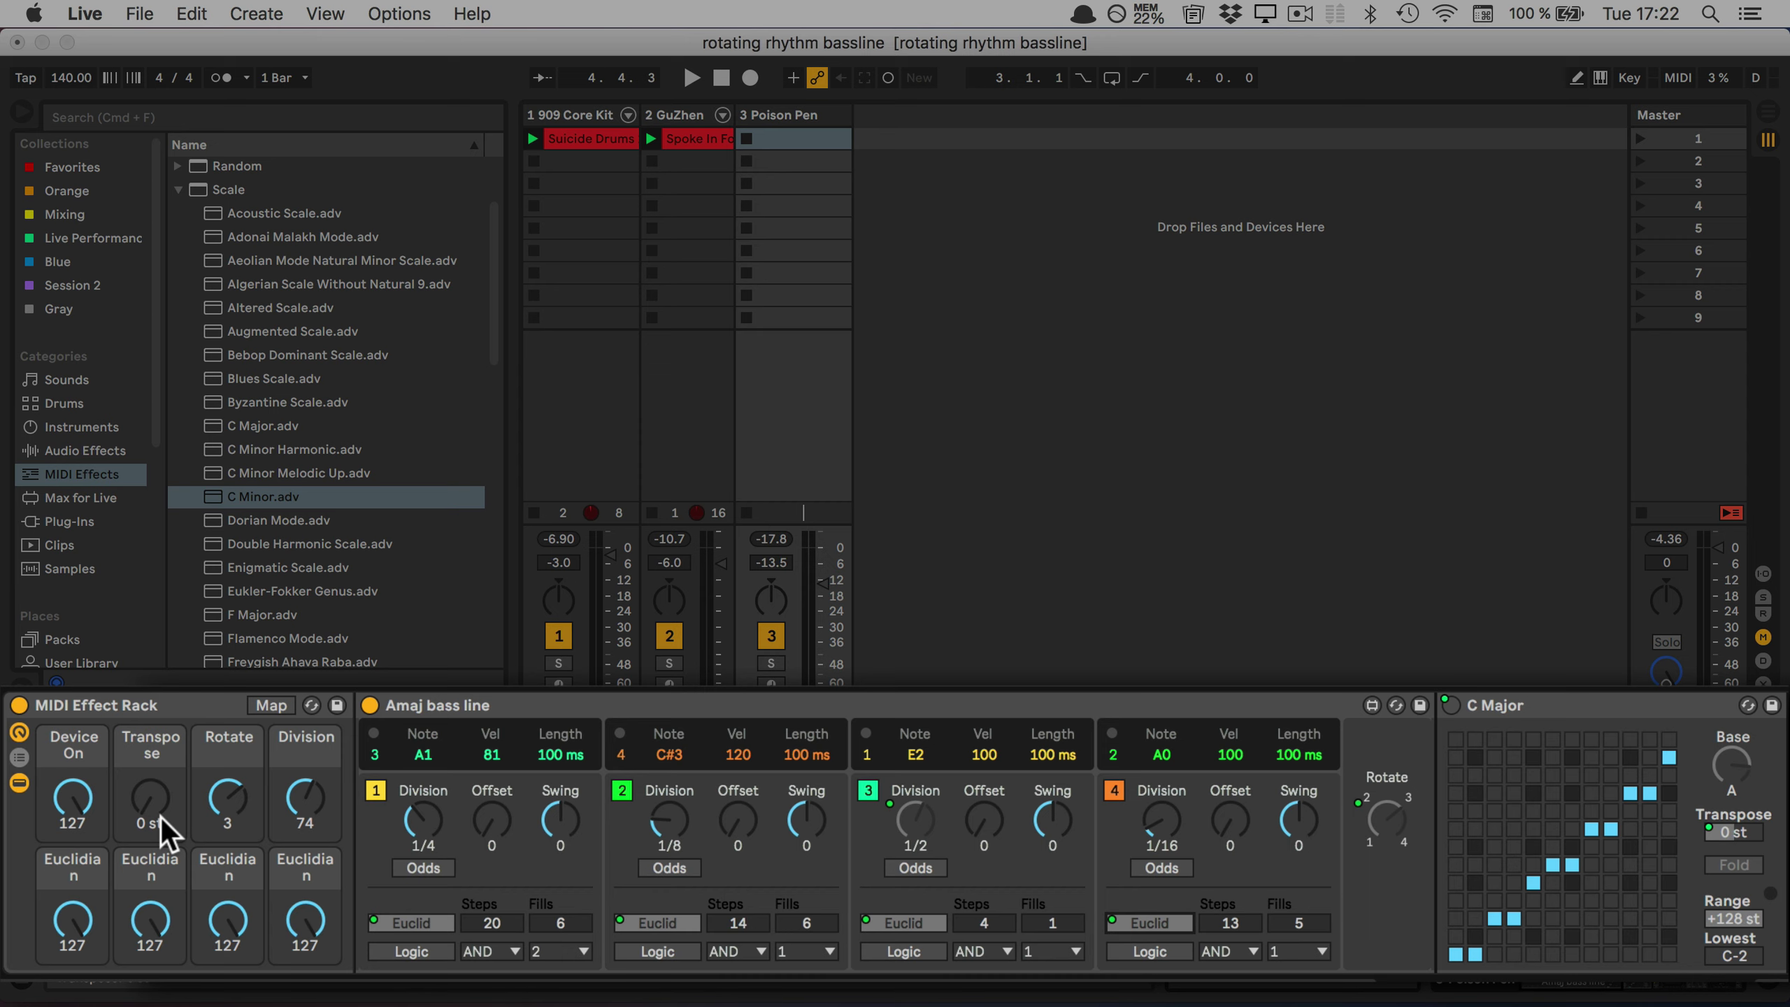
Start playback and turn the Device On macro down to 0.
key(space)
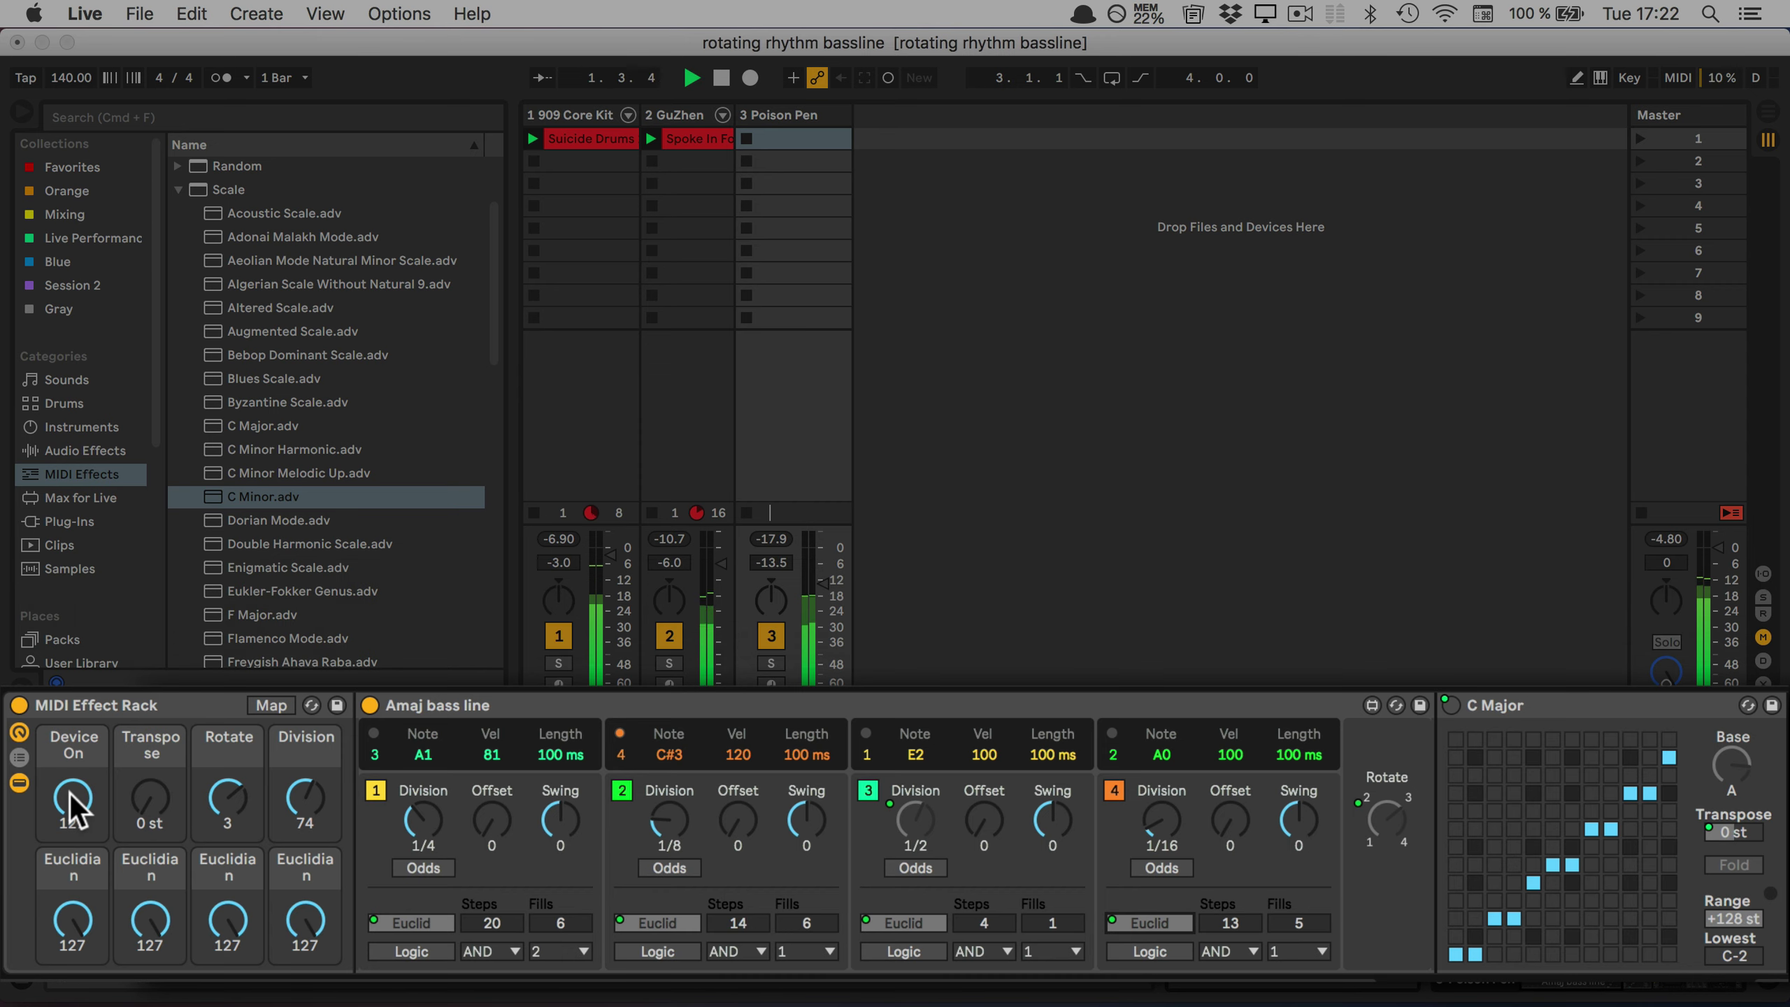
drag(73, 799, 73, 867)
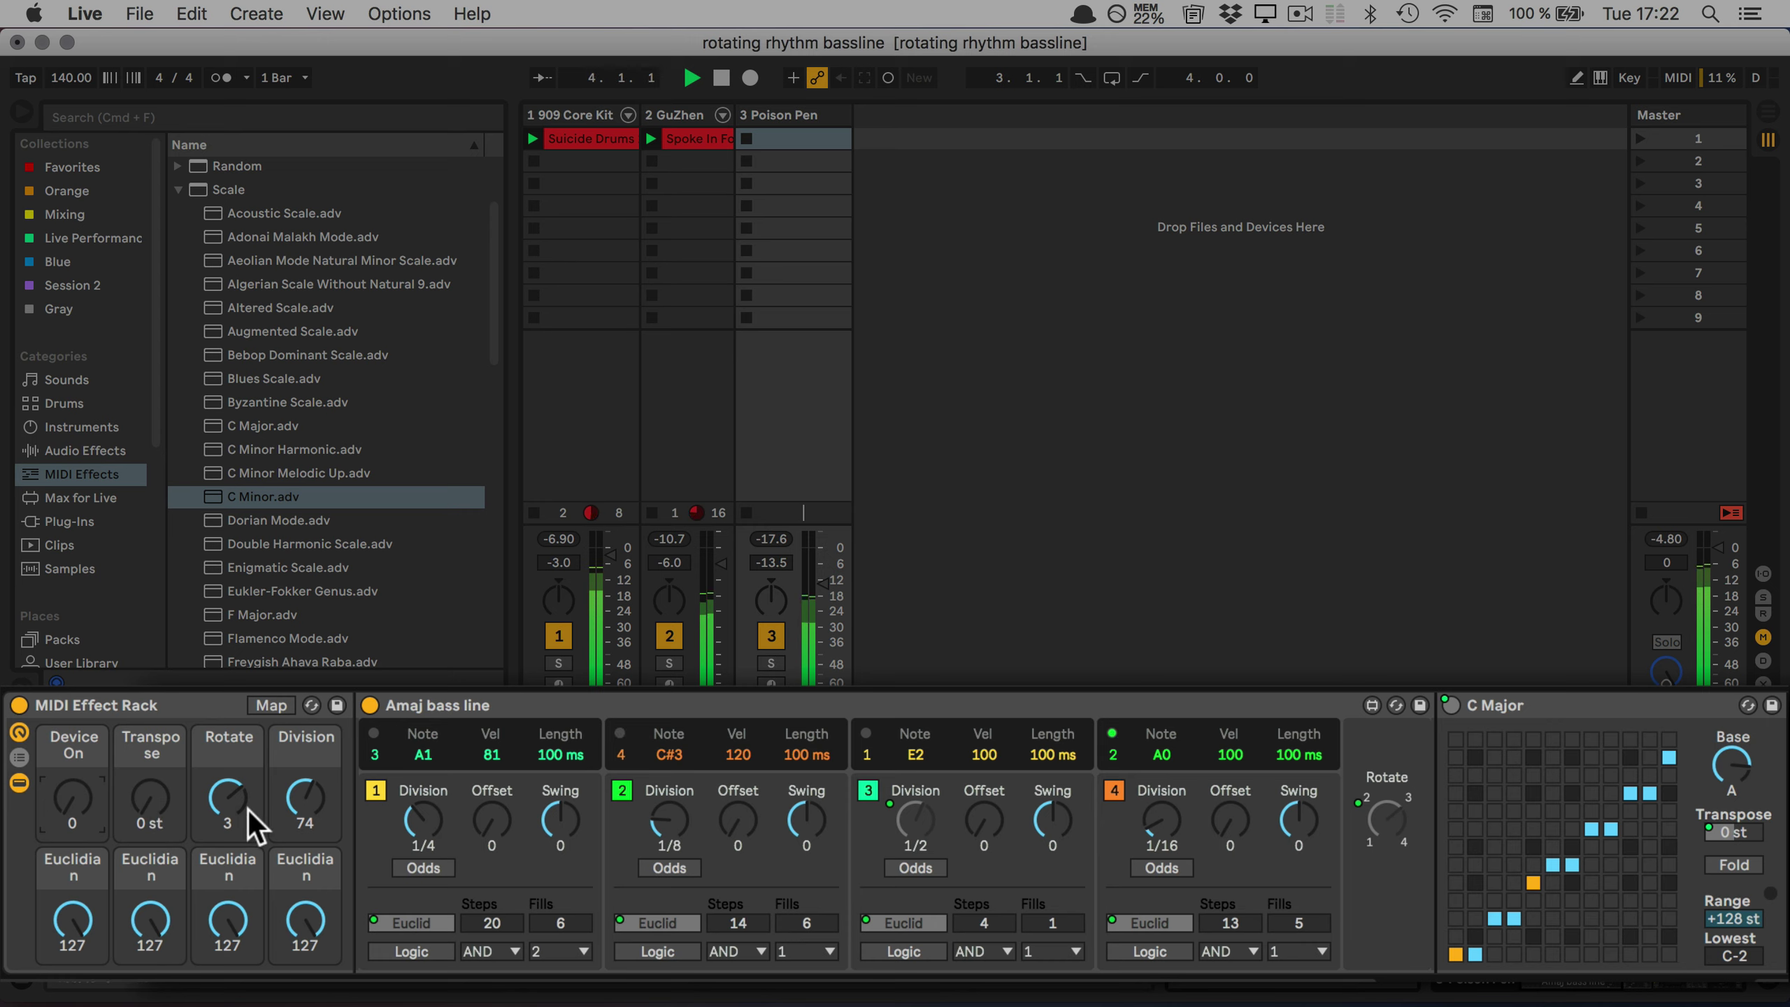
click(296, 812)
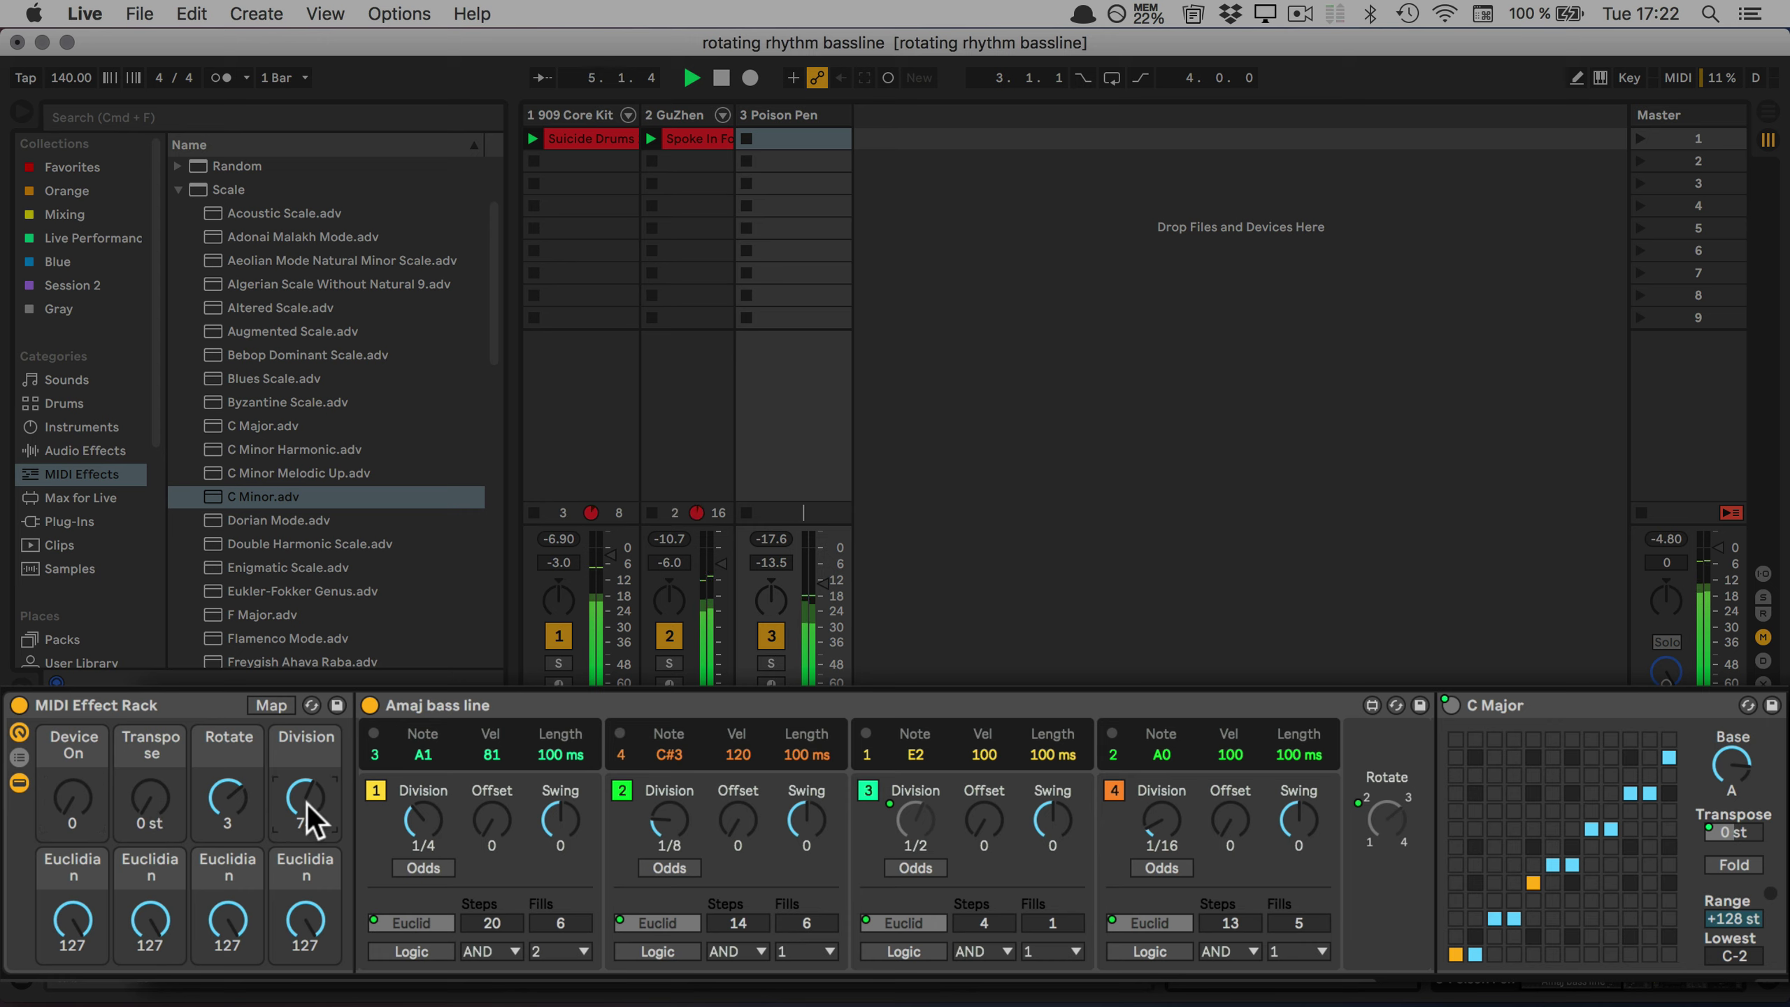
Switch off Euclid on all four rhythm lanes and raise the Division macro to 113.
drag(67, 910, 67, 988)
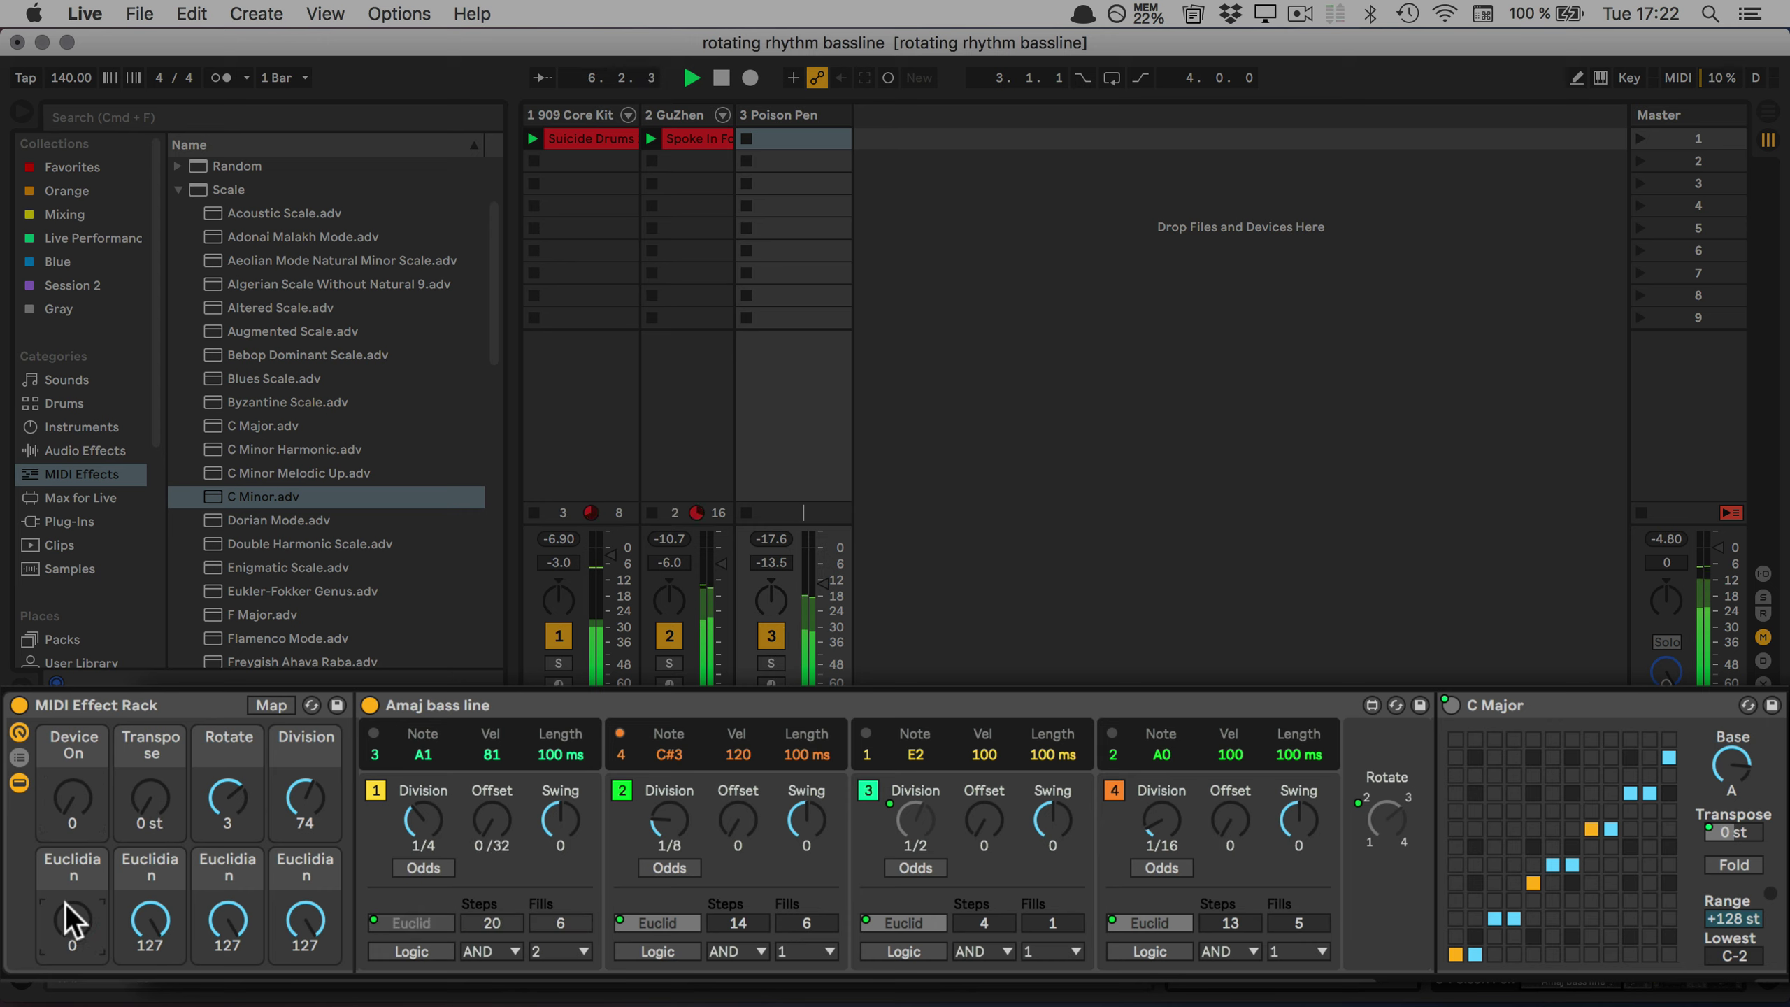
click(150, 941)
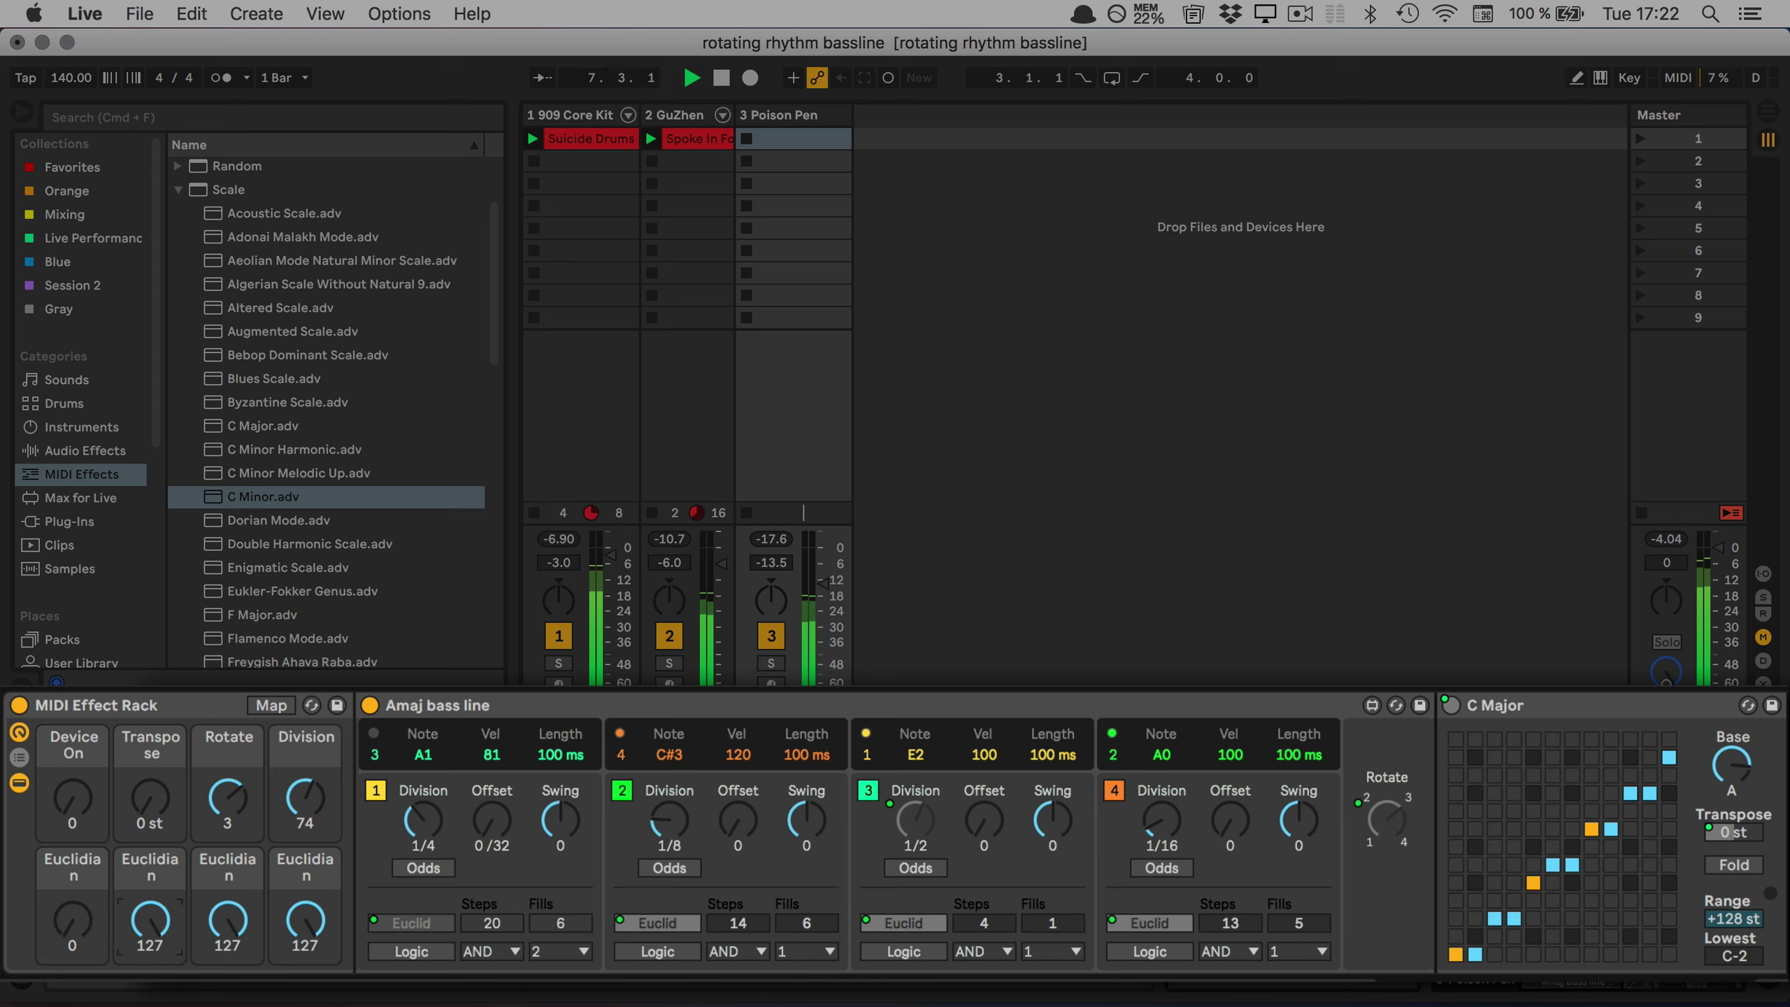
drag(150, 924, 150, 988)
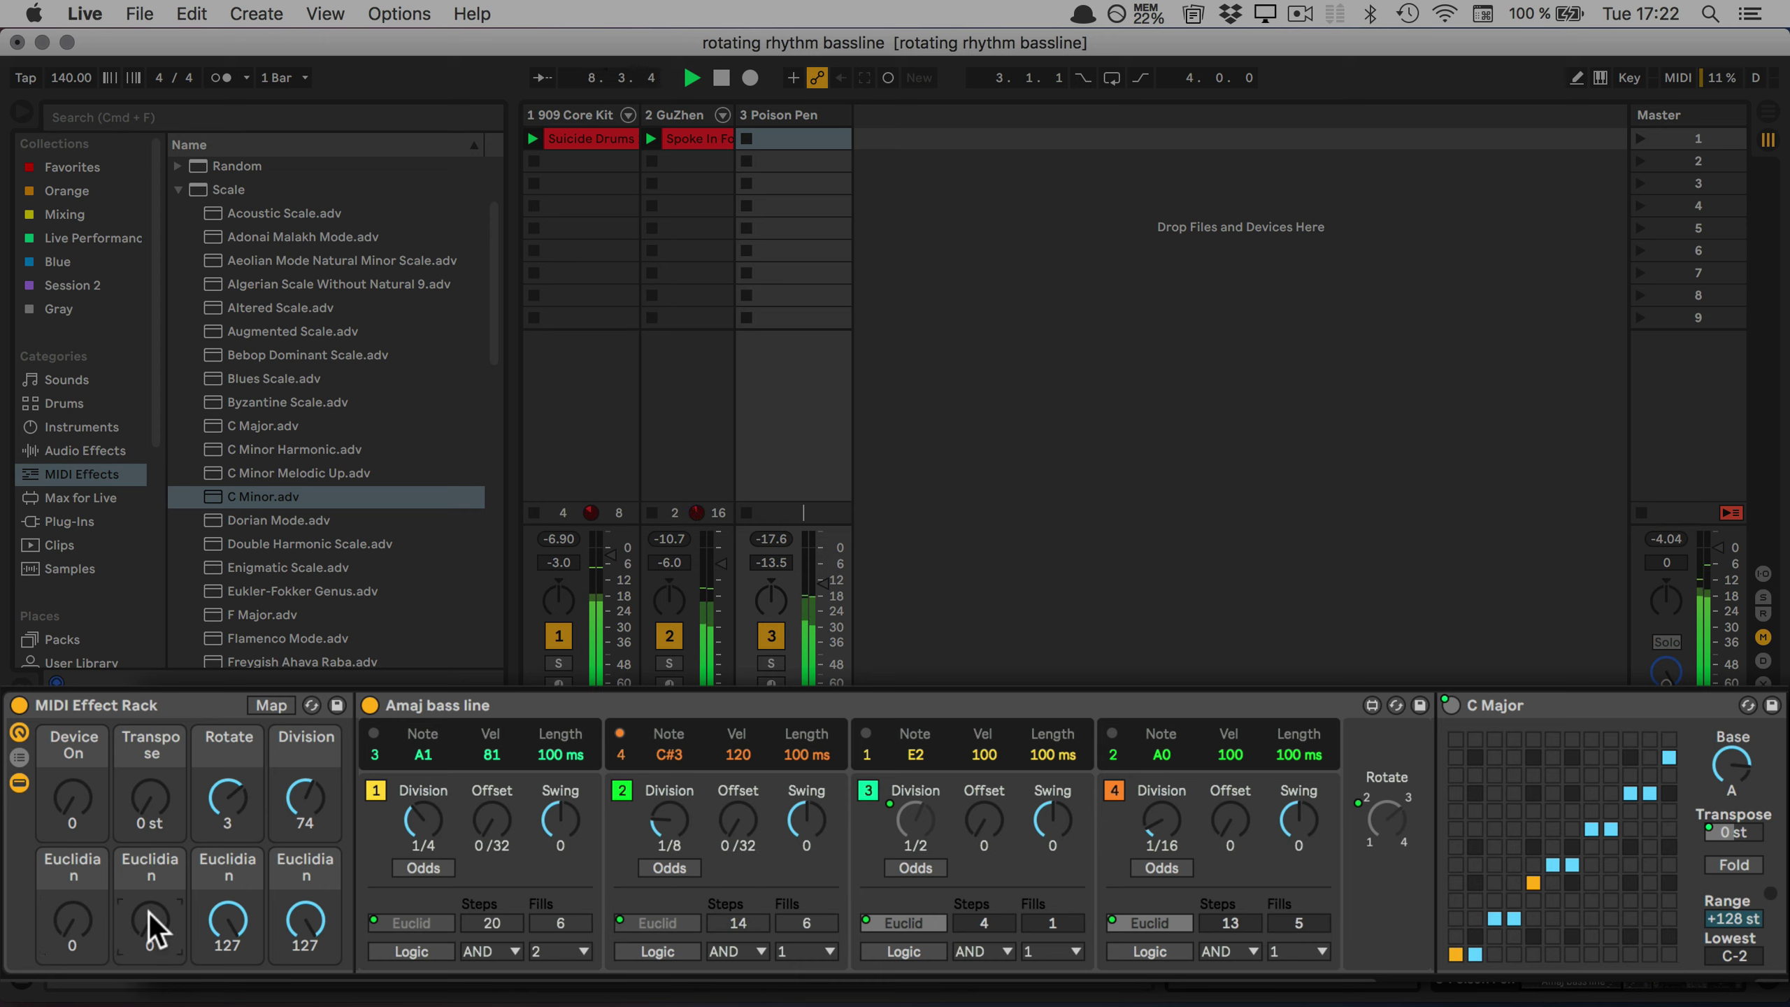
drag(230, 925, 231, 981)
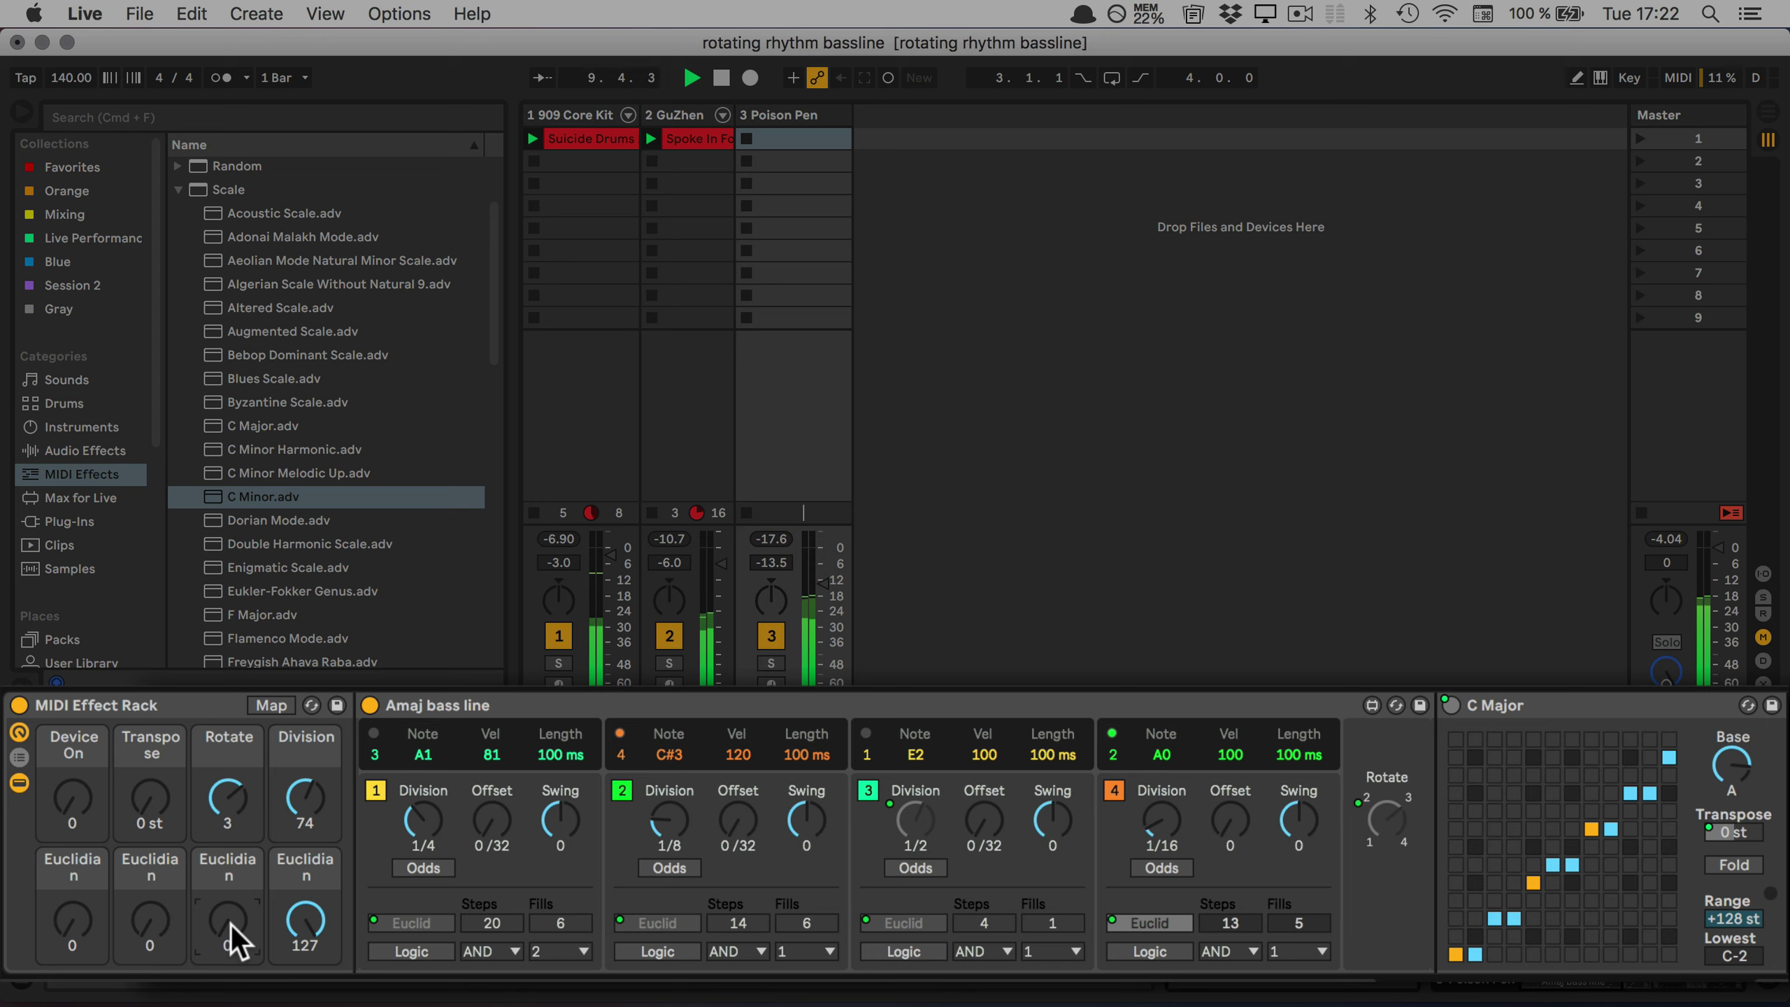
drag(305, 924, 305, 886)
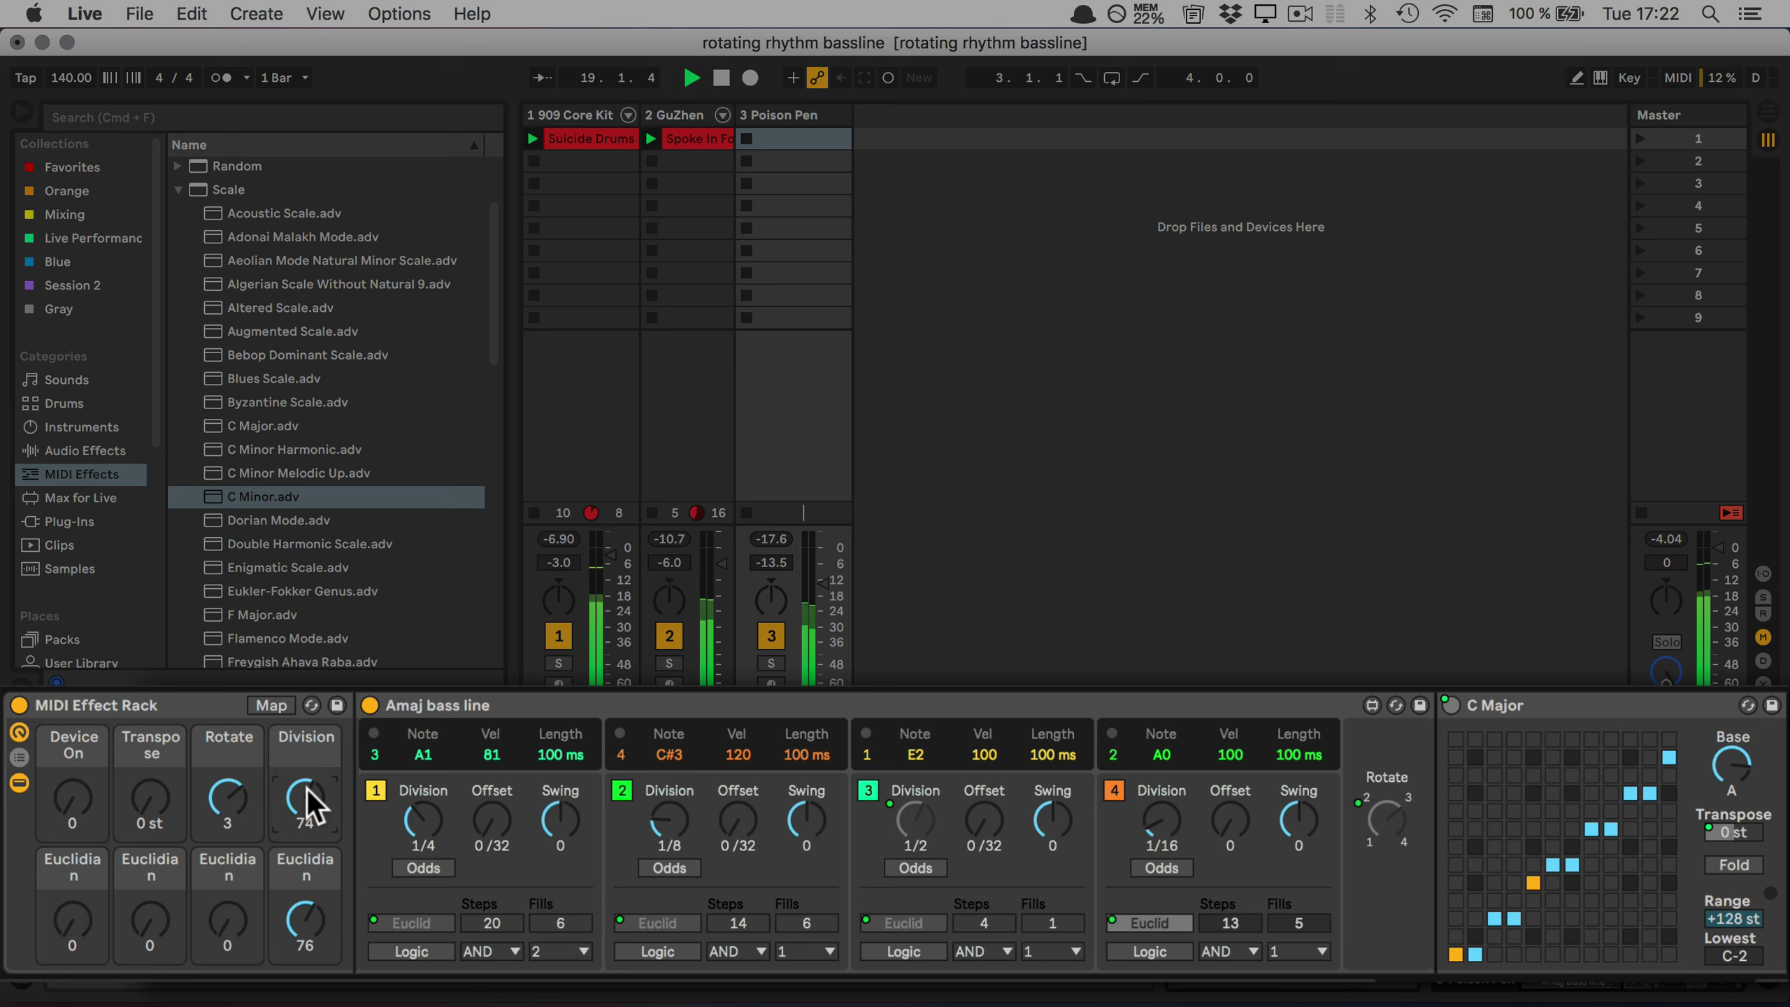
drag(304, 793, 304, 836)
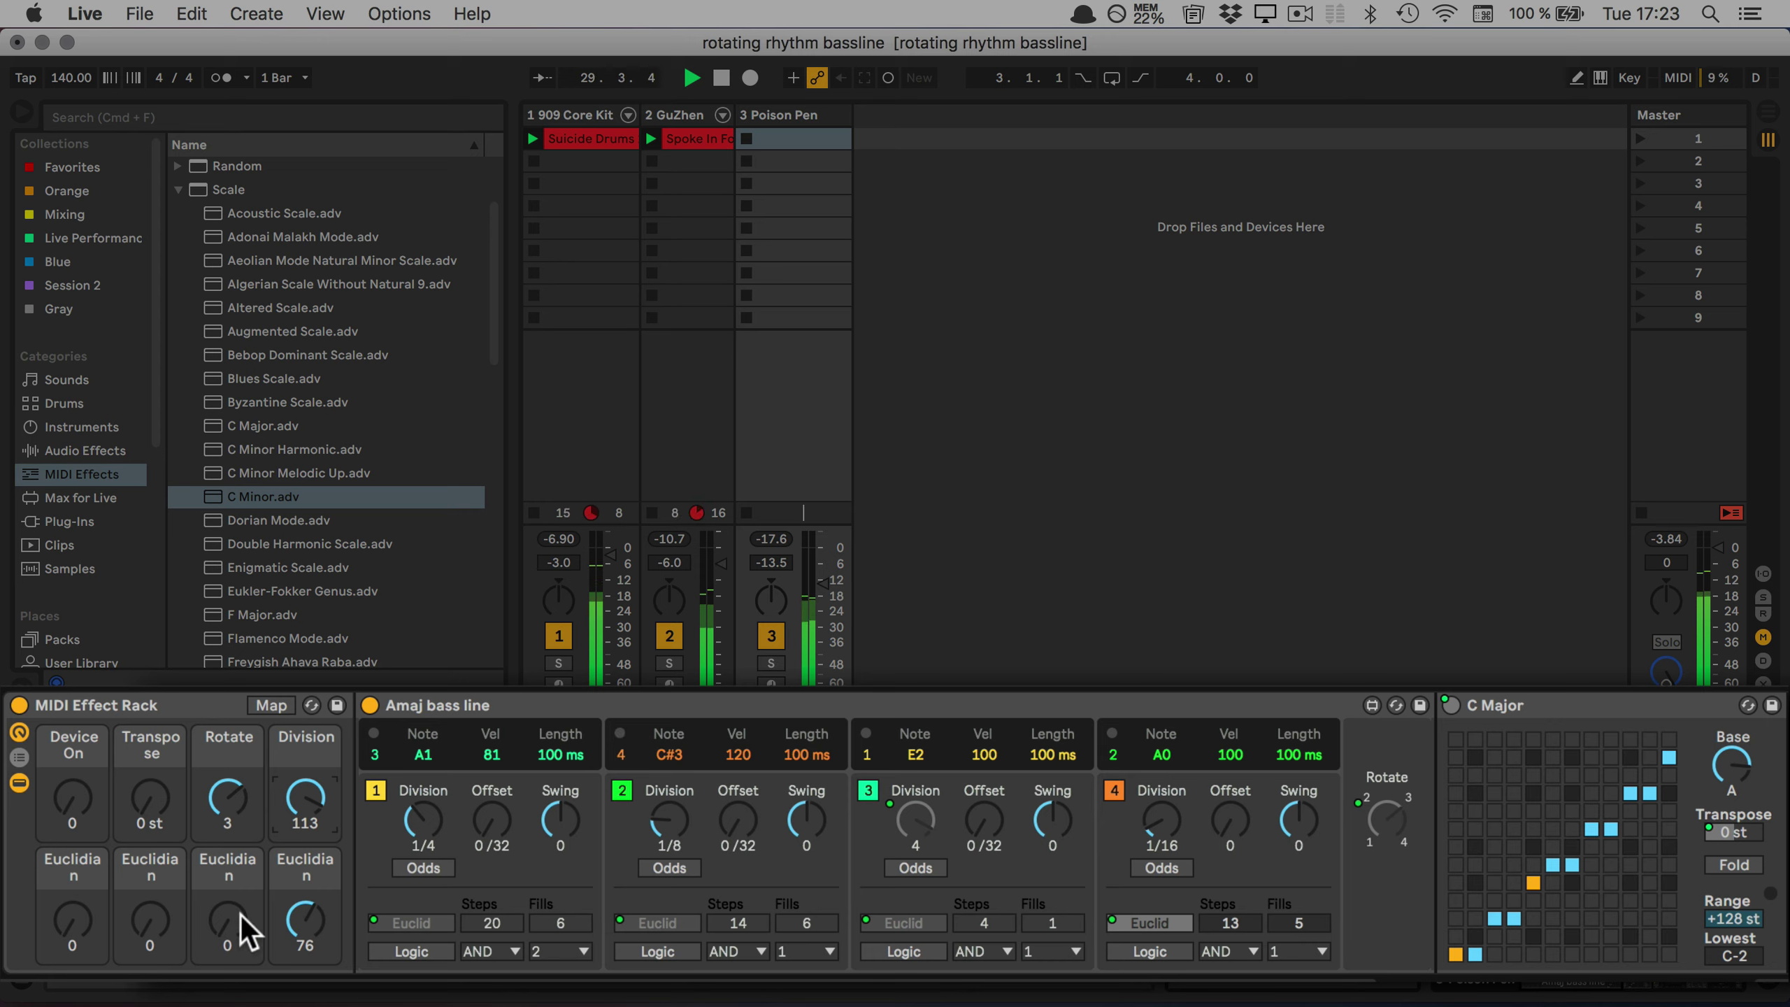
Turn the third lane's Euclid back on, lower Division to 28, and switch off the fourth lane's Euclid.
mouse_move(240, 915)
mouse_down()
mouse_move(240, 843)
mouse_move(241, 921)
mouse_up()
mouse_move(319, 794)
mouse_down()
mouse_move(304, 977)
mouse_move(304, 779)
mouse_up()
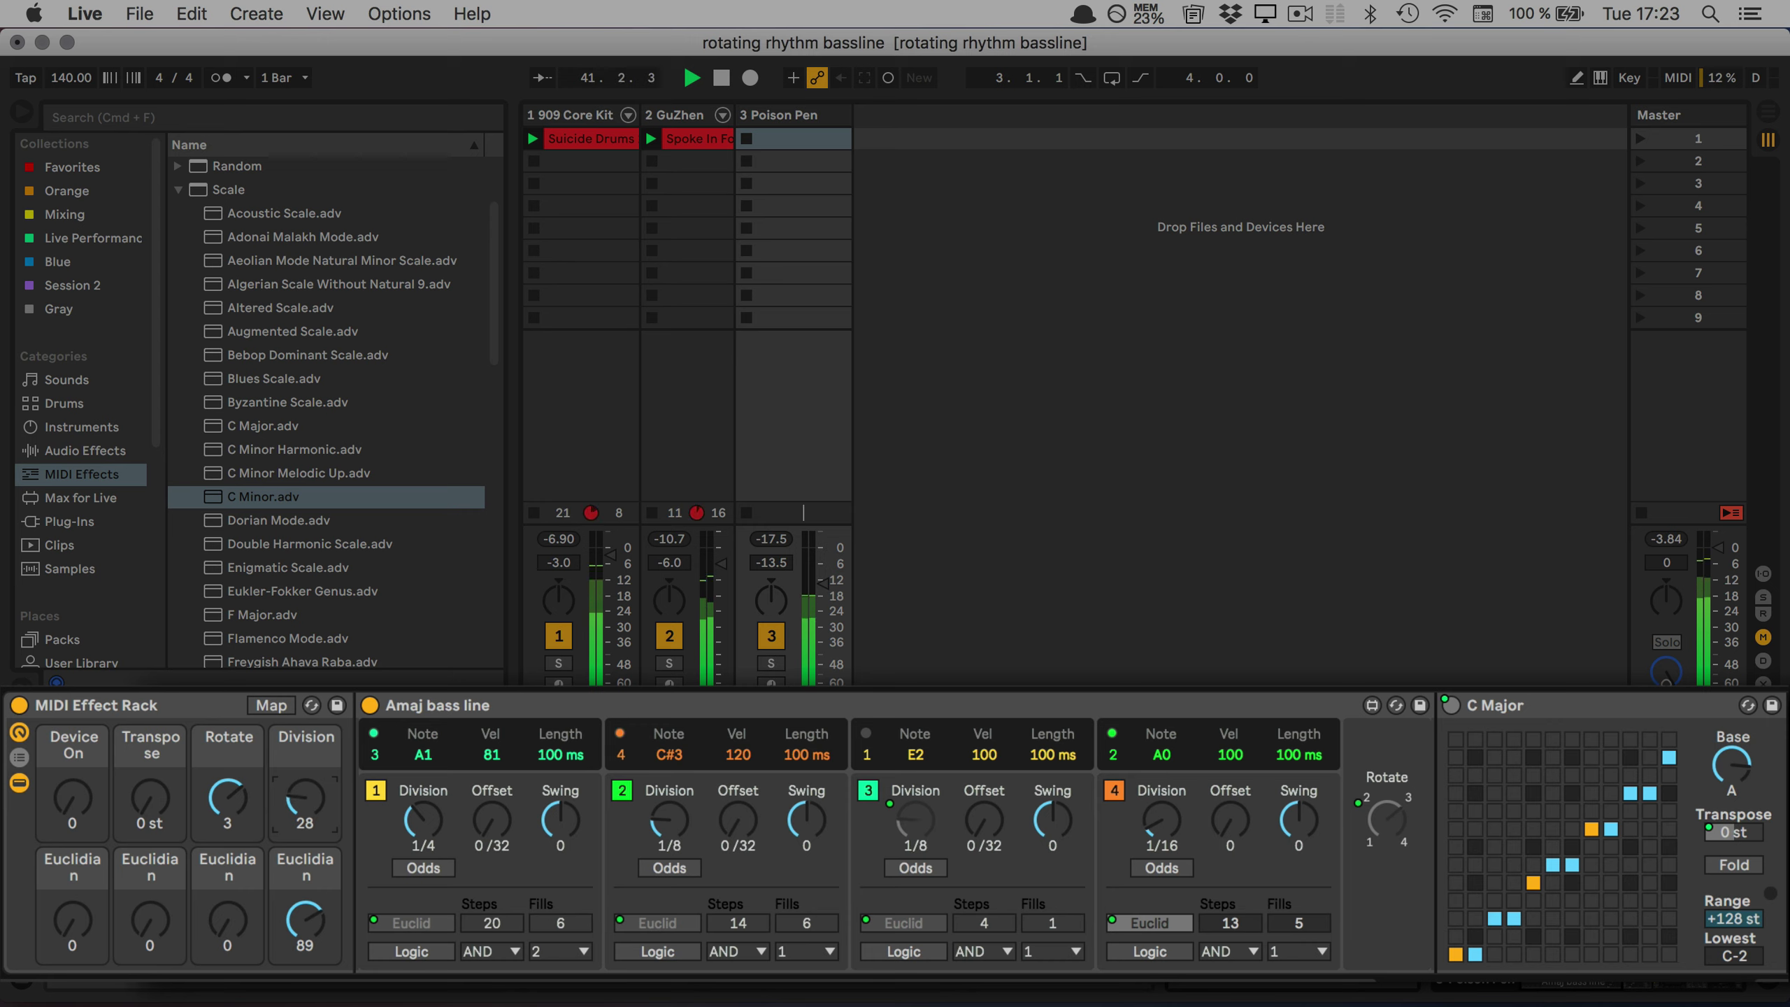
drag(304, 920, 304, 874)
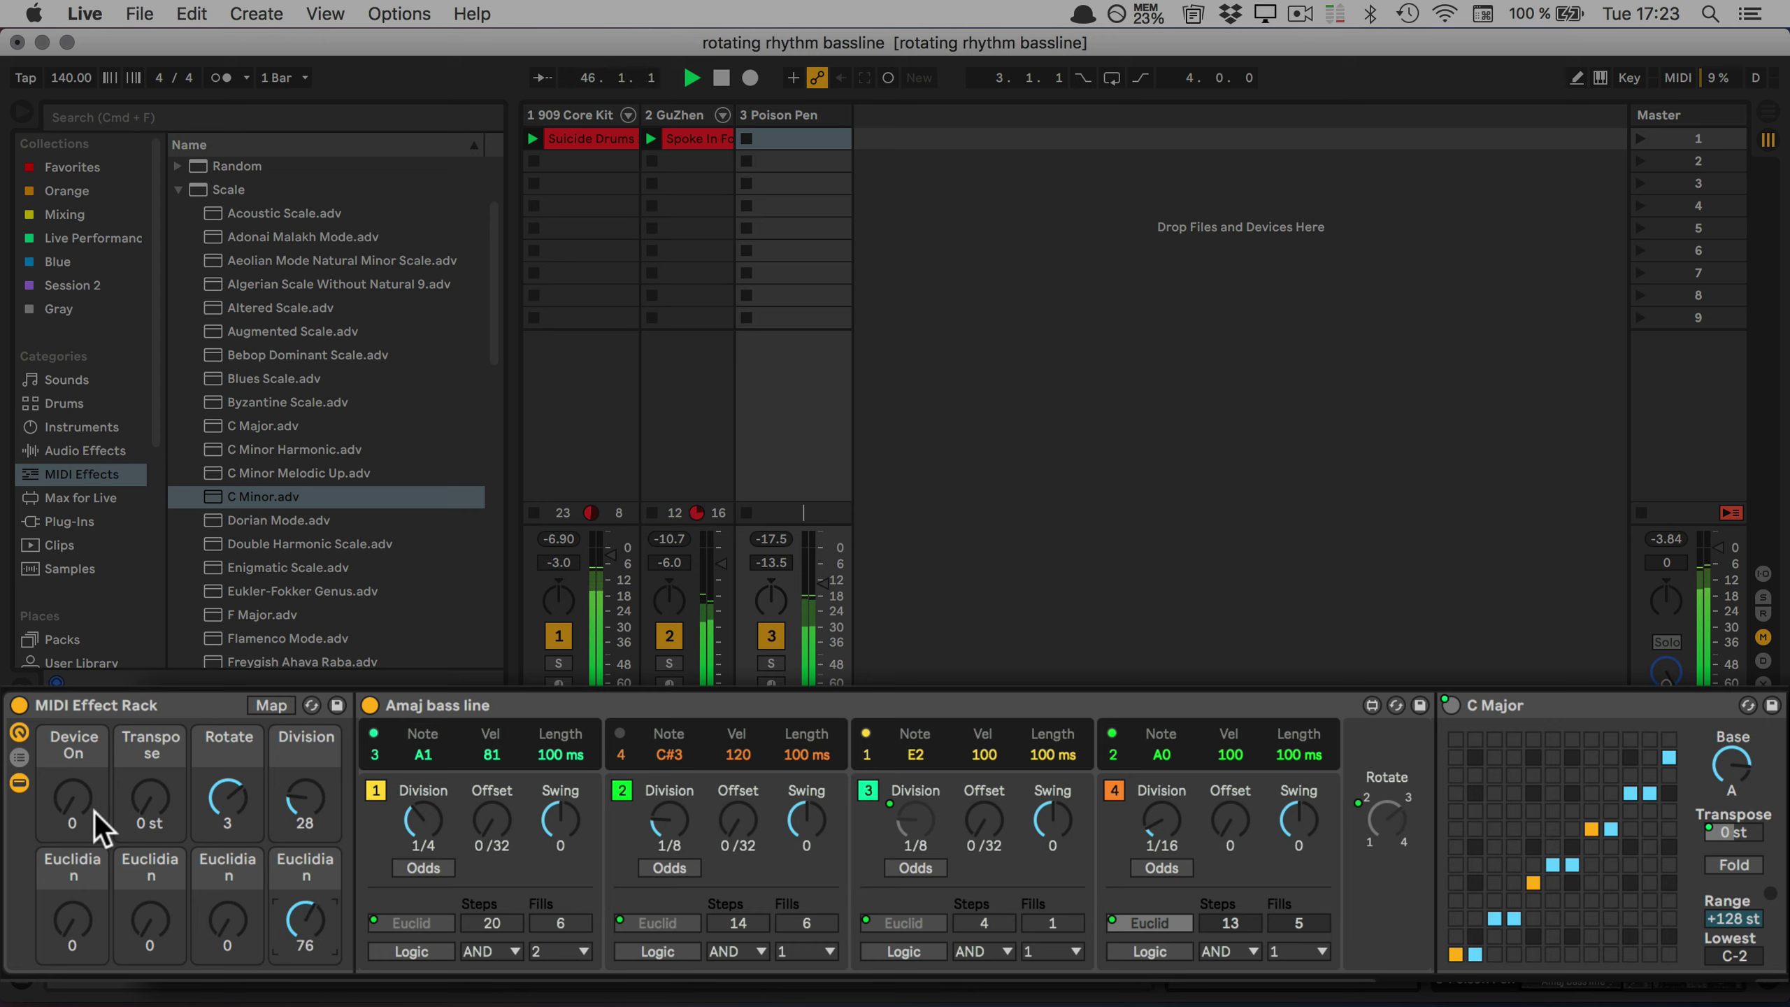
Toggle the Device On macro between 127 and 0, ending back at 127.
drag(73, 796, 73, 727)
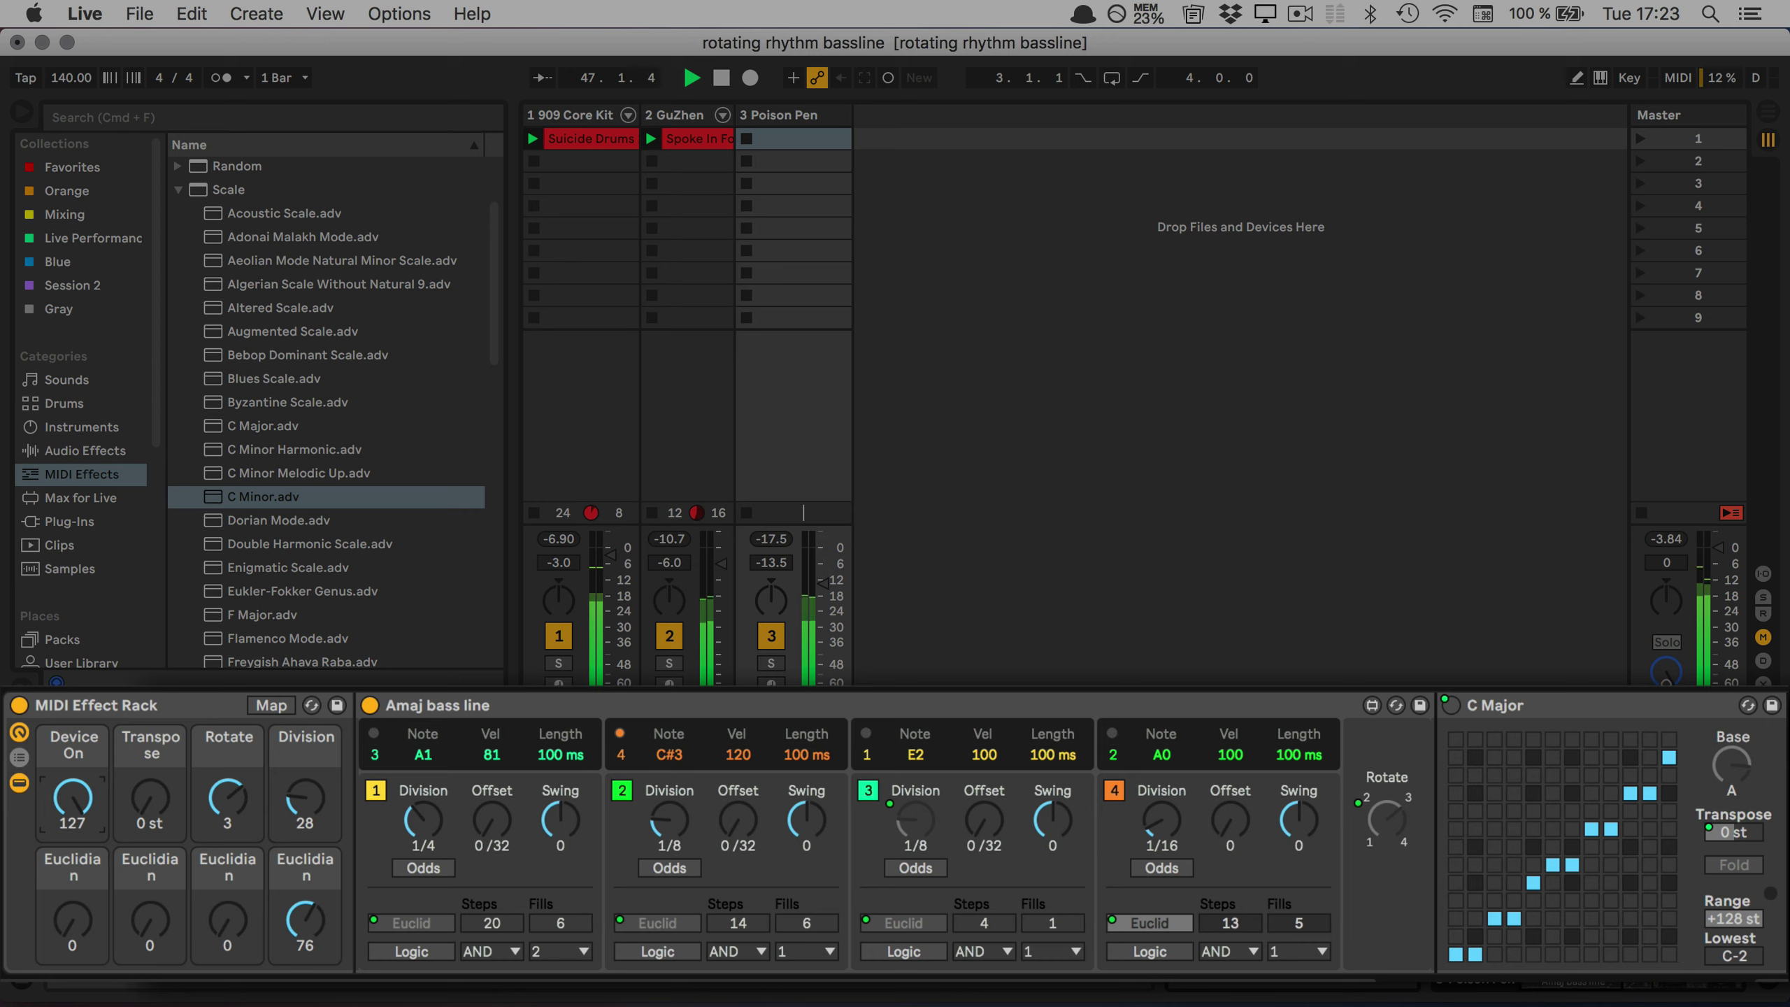
drag(73, 797, 73, 867)
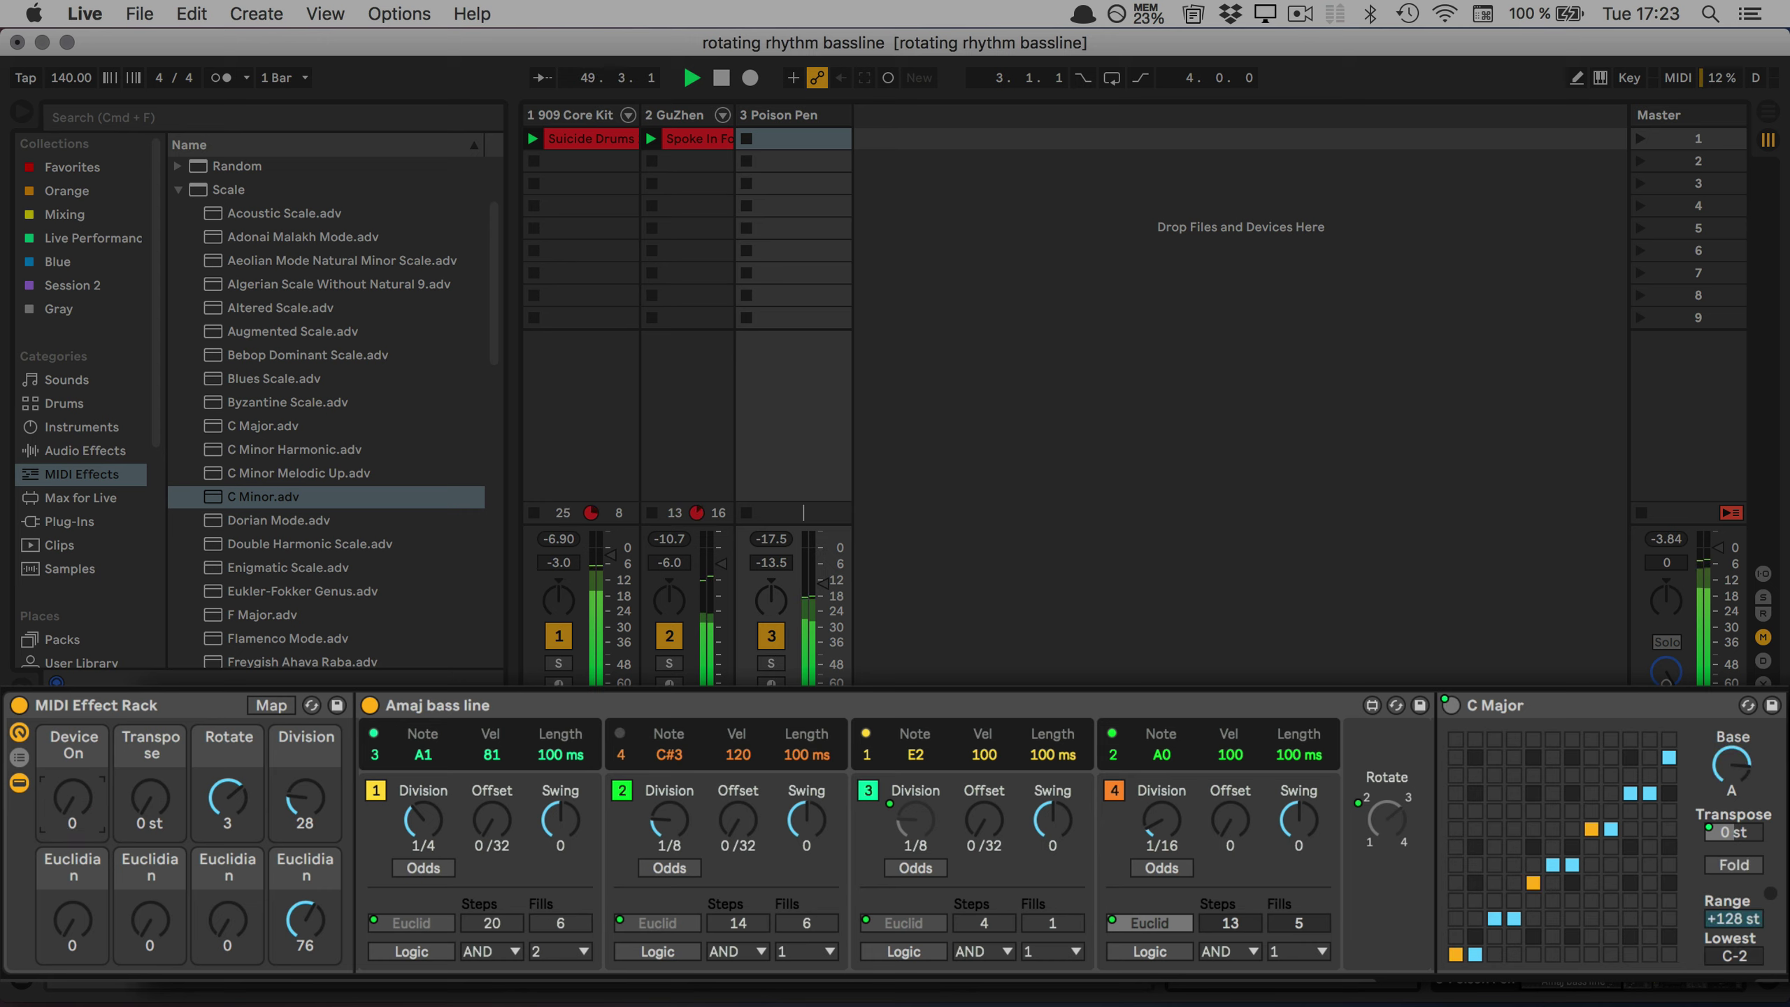
drag(73, 797, 72, 726)
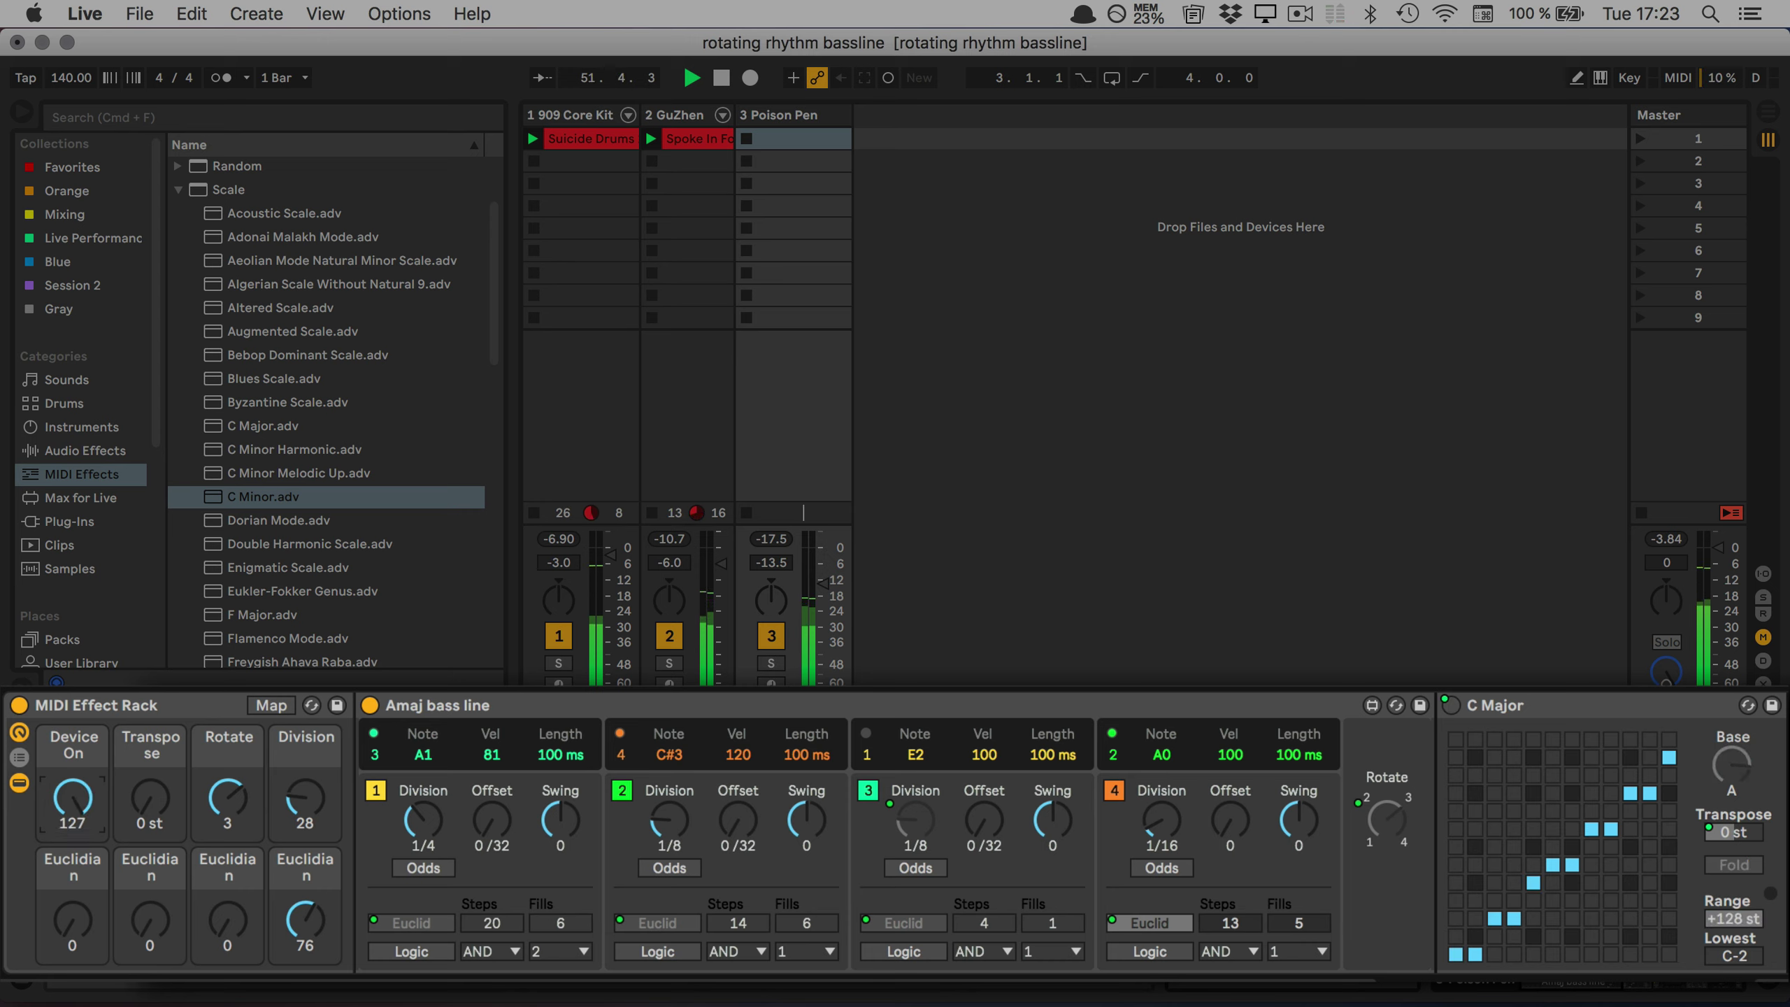
Set Device On to 0 and transpose the bassline up one semitone at a time to +5 st.
drag(75, 795, 75, 865)
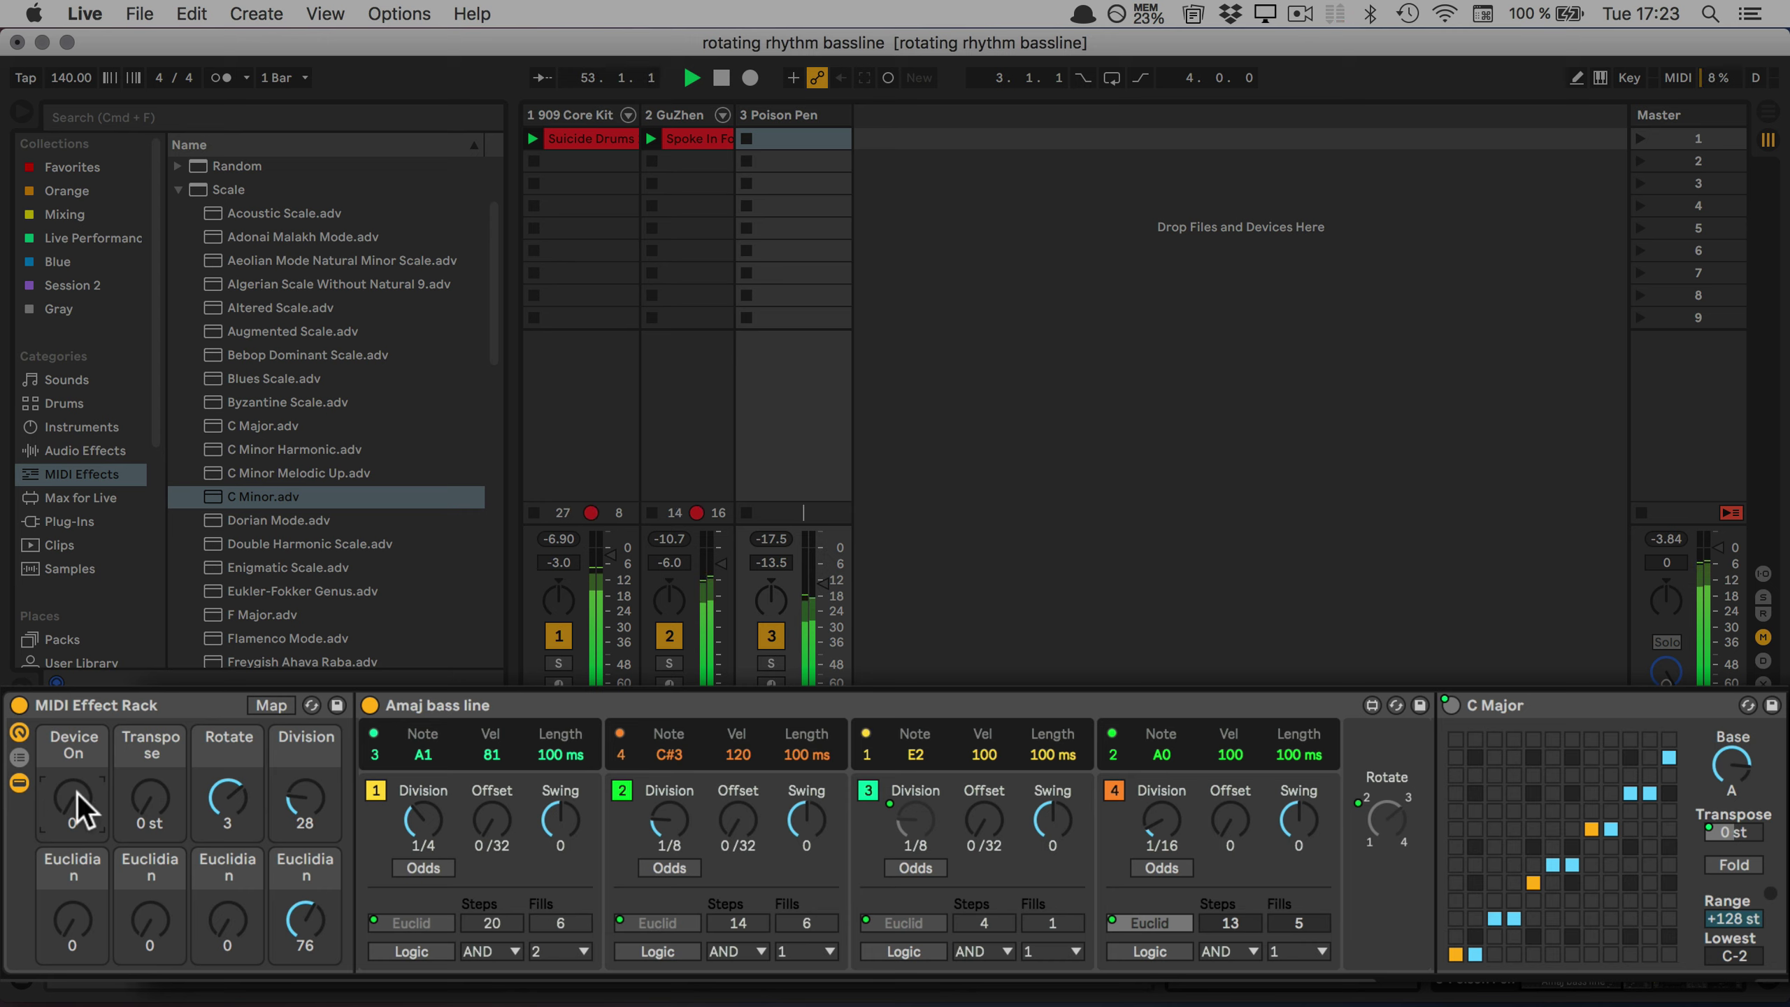
click(148, 817)
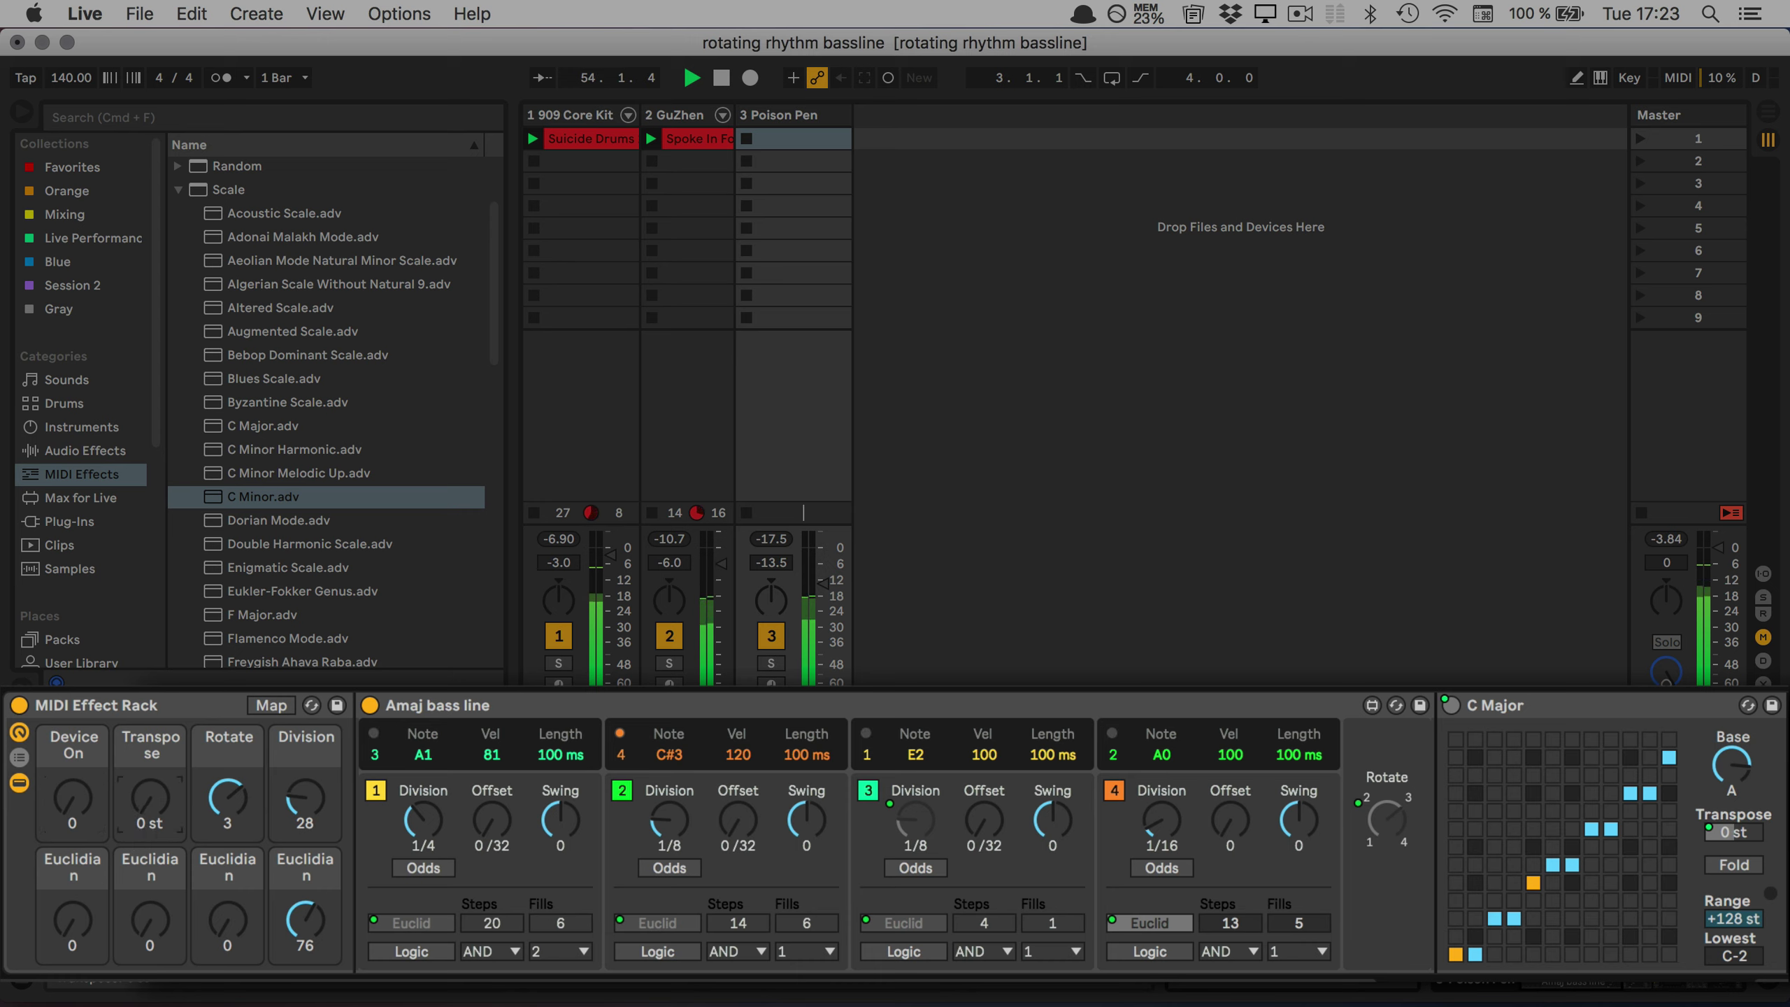
drag(148, 817, 148, 813)
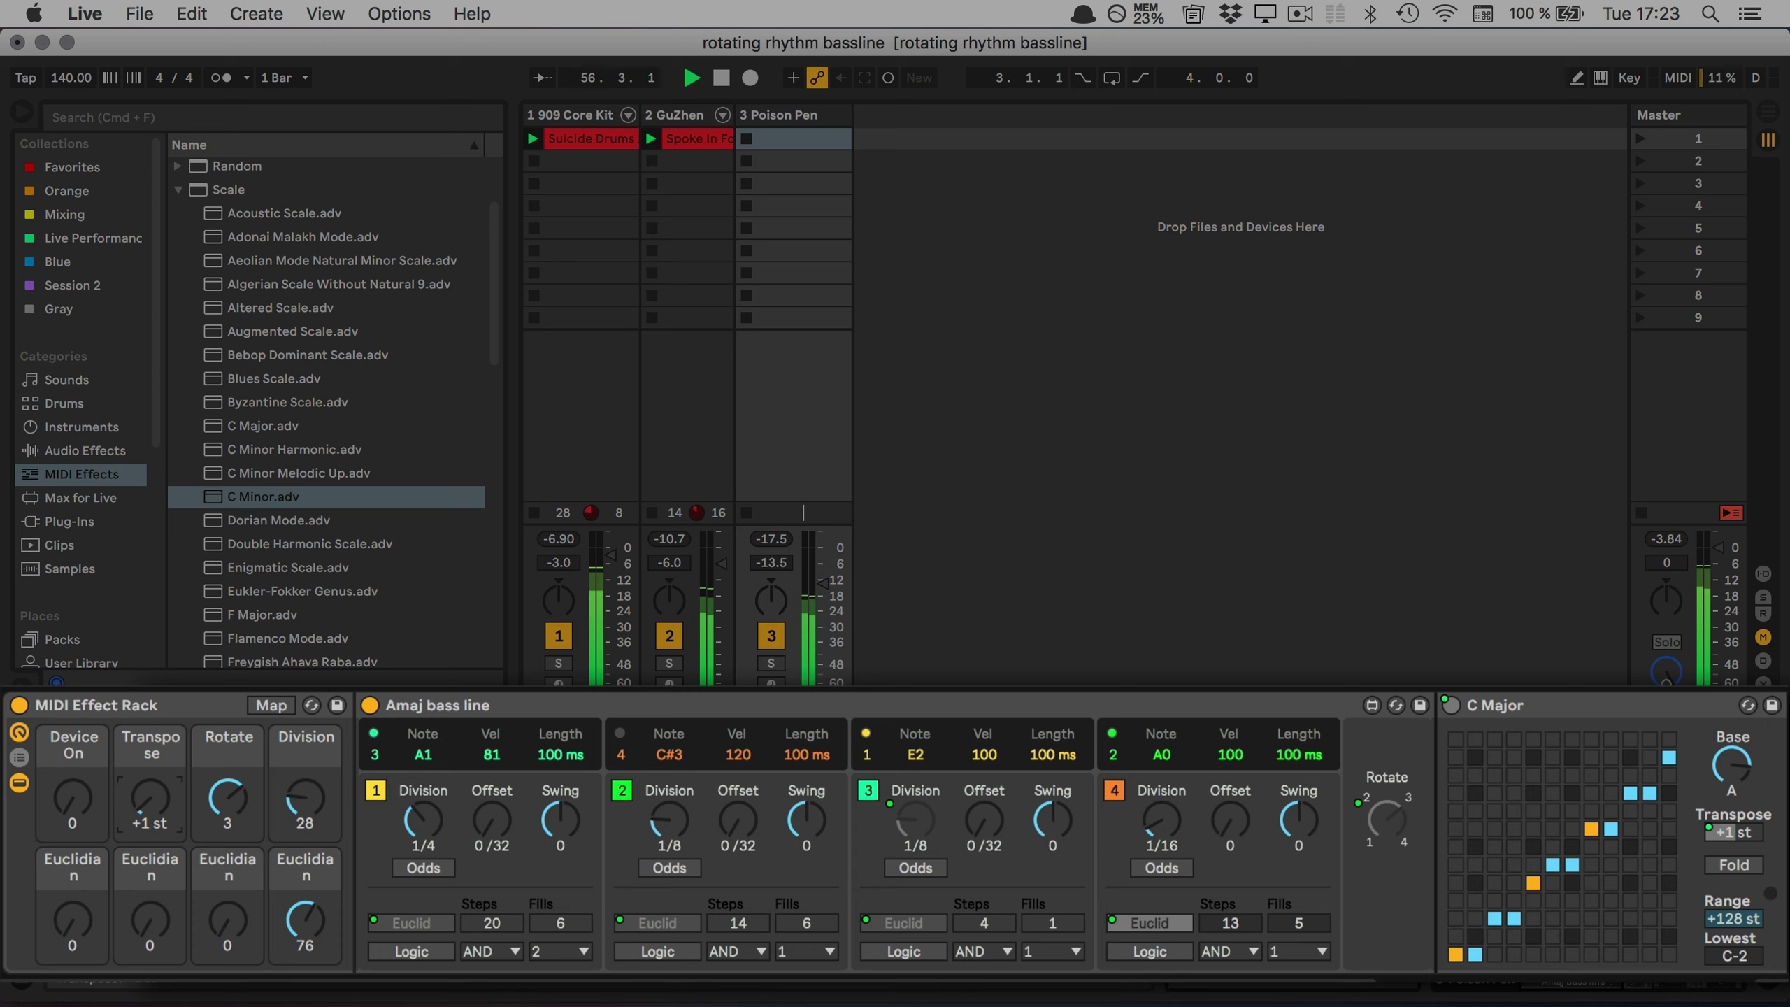
drag(148, 813, 148, 808)
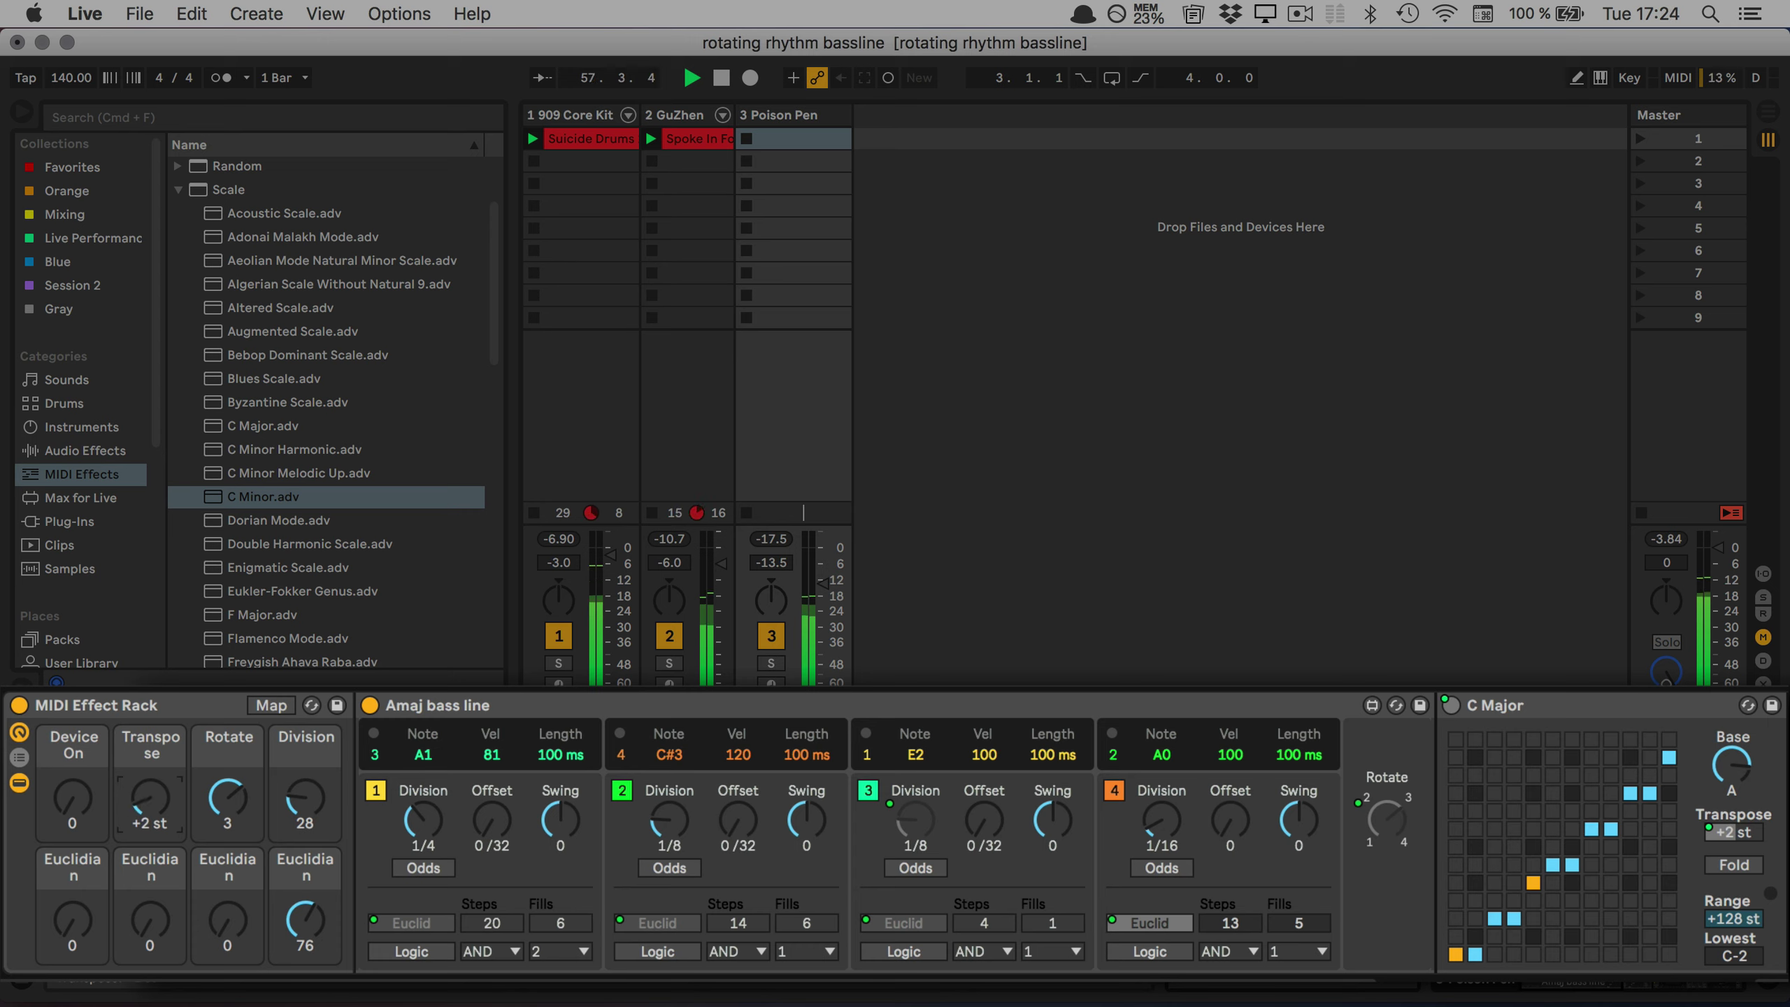
drag(148, 808, 149, 804)
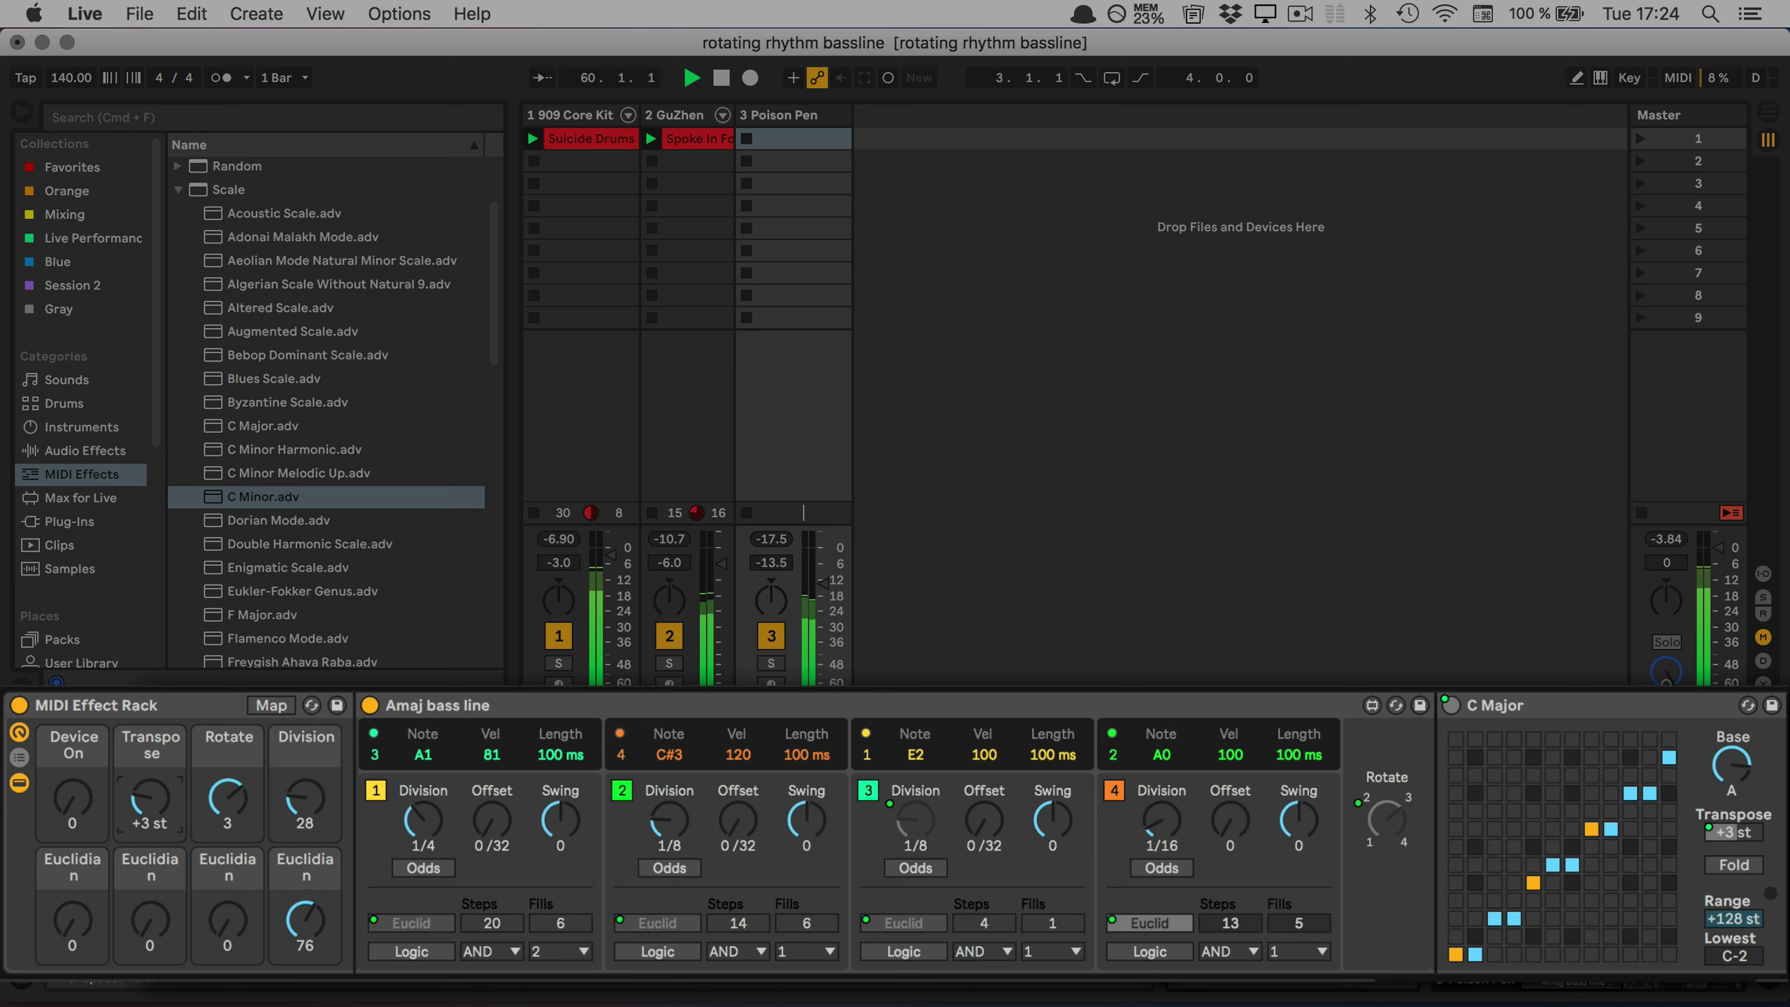
drag(149, 805, 148, 800)
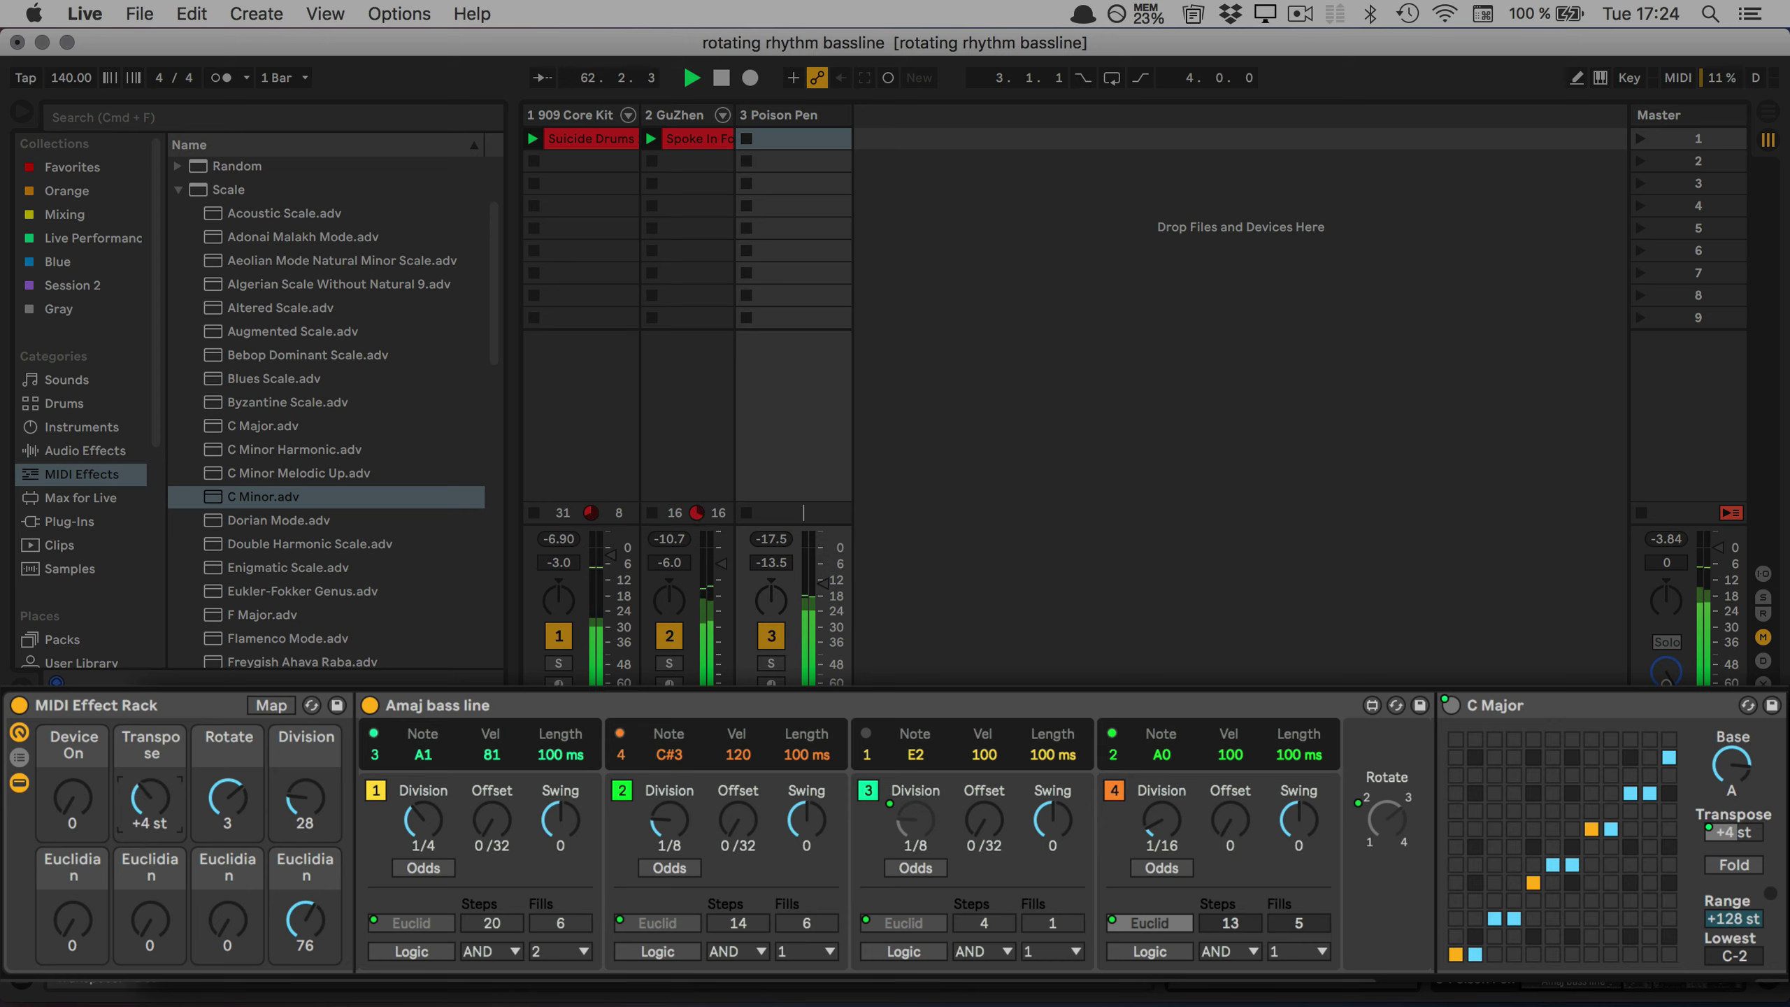
drag(148, 800, 148, 795)
Keep raising the Transpose macro semitone by semitone from +7 st to +12 st.
drag(150, 798, 151, 794)
drag(151, 793, 150, 790)
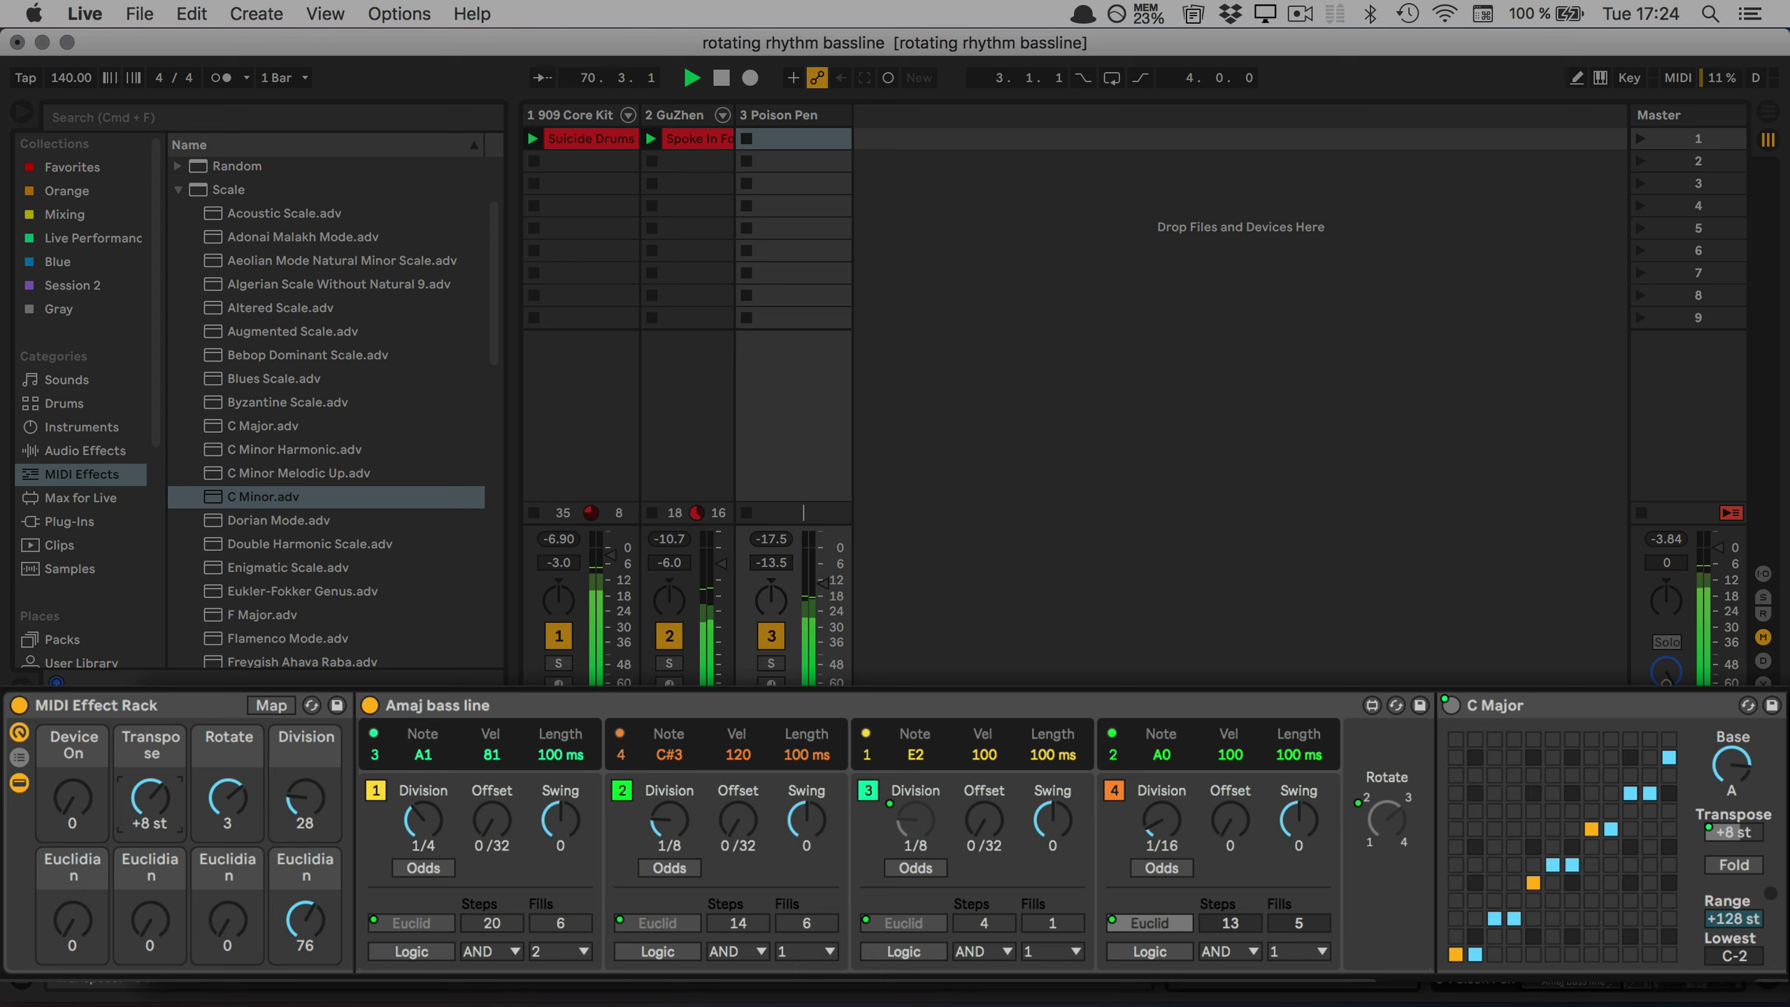
drag(151, 790, 151, 785)
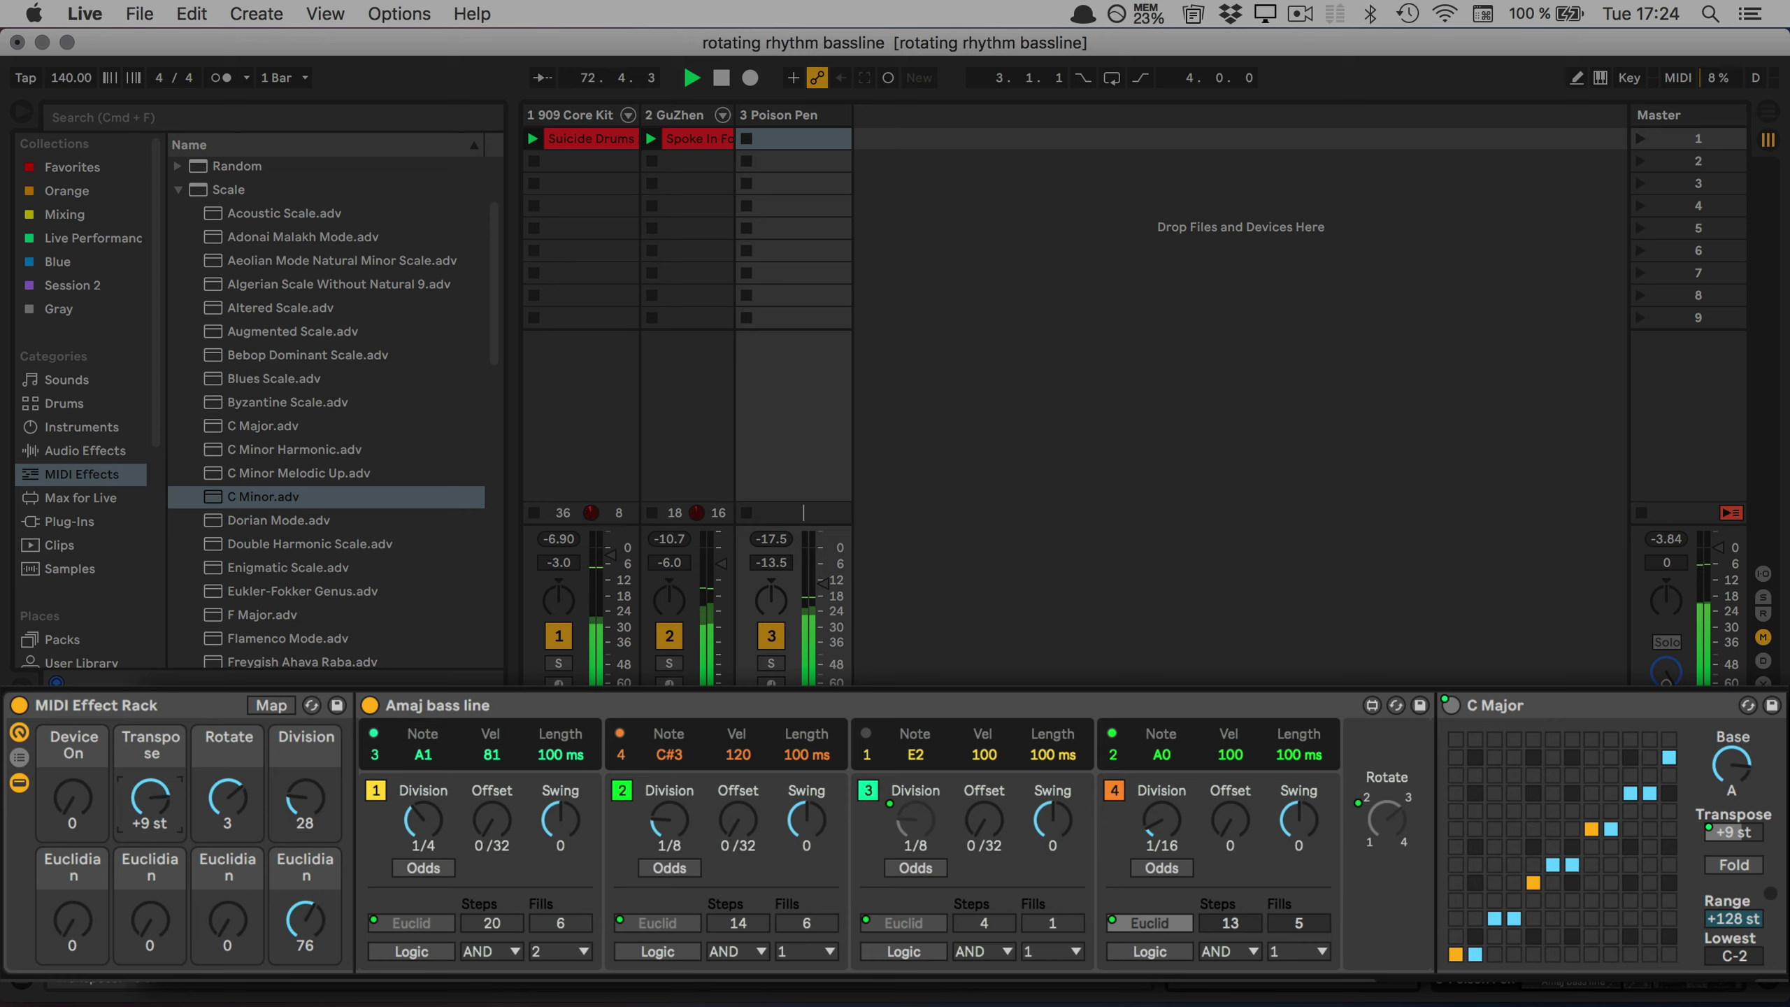
drag(150, 785, 151, 781)
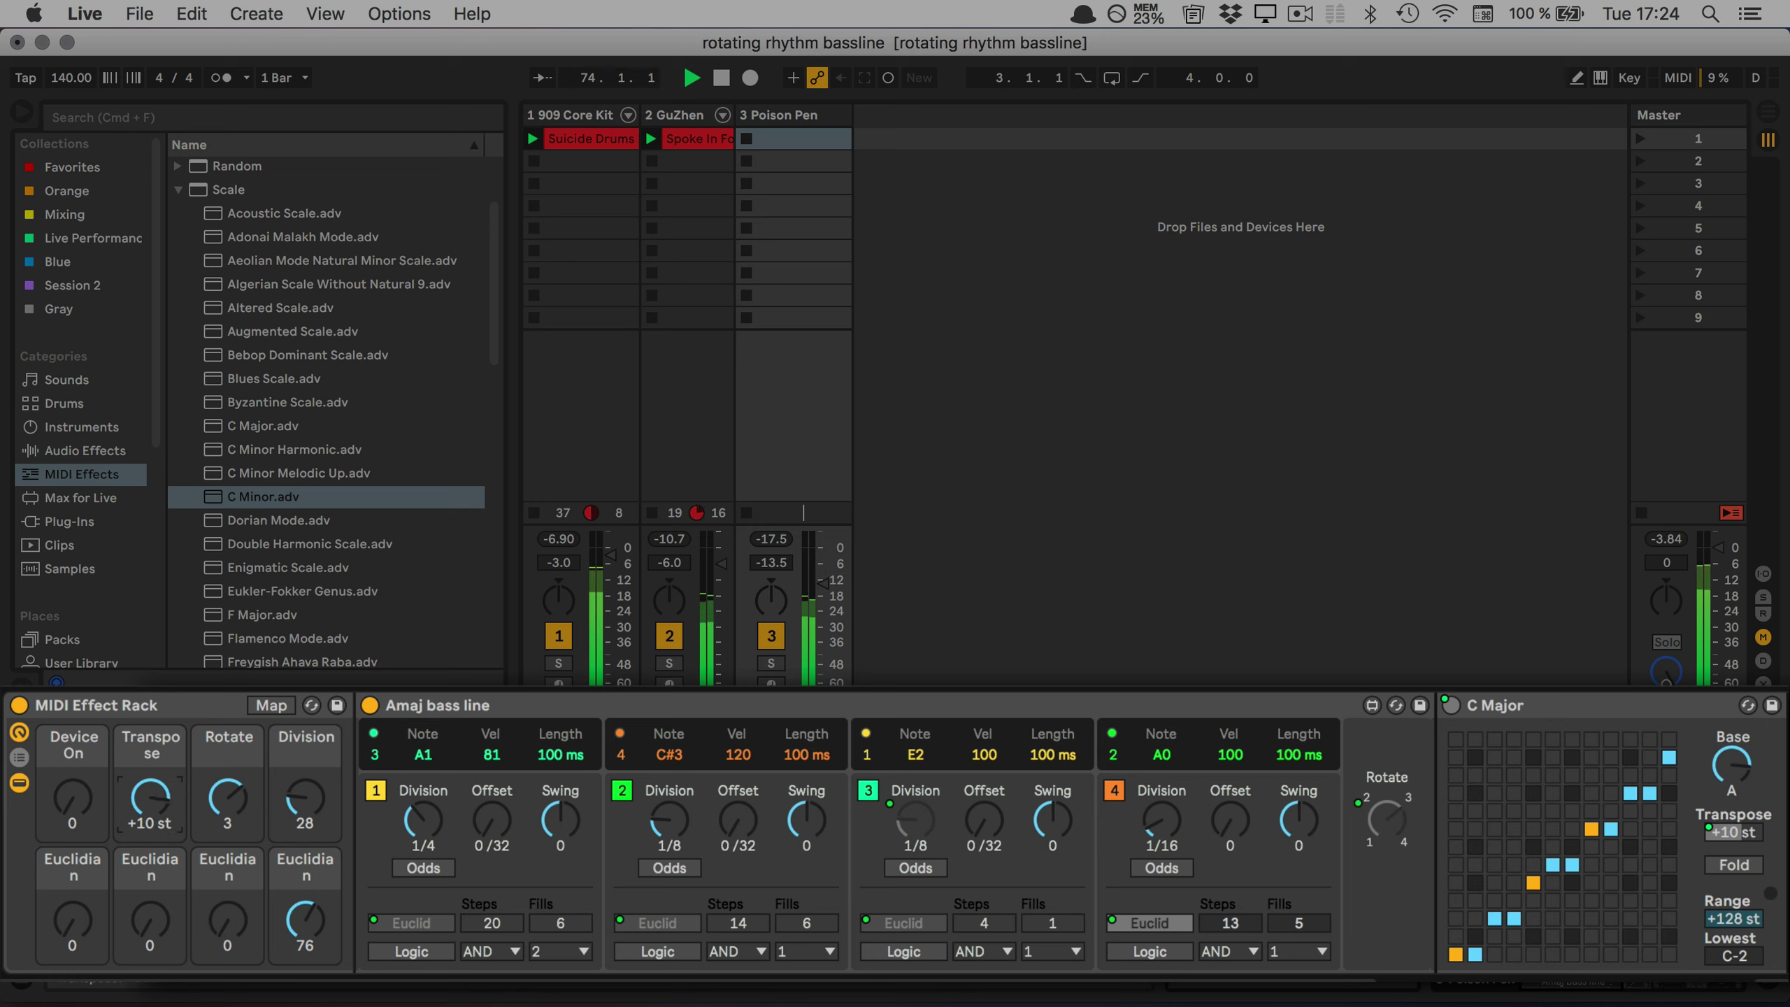
drag(150, 781, 150, 776)
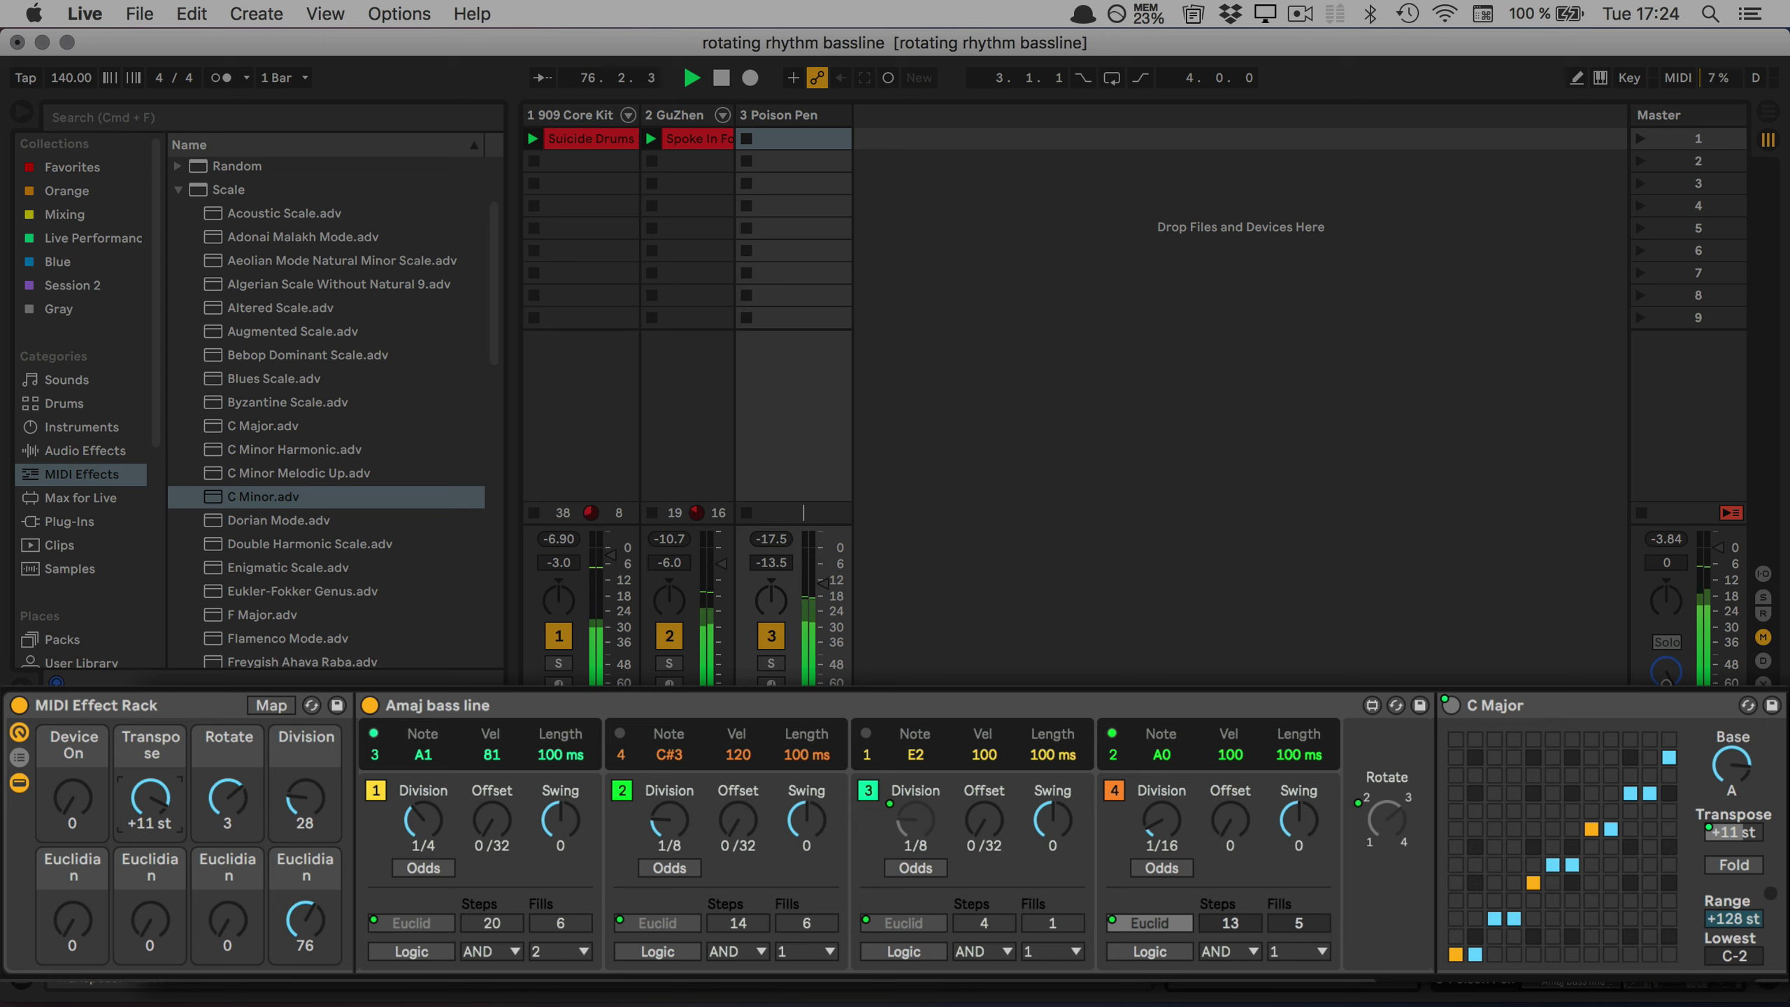
drag(151, 777, 150, 773)
key(space)
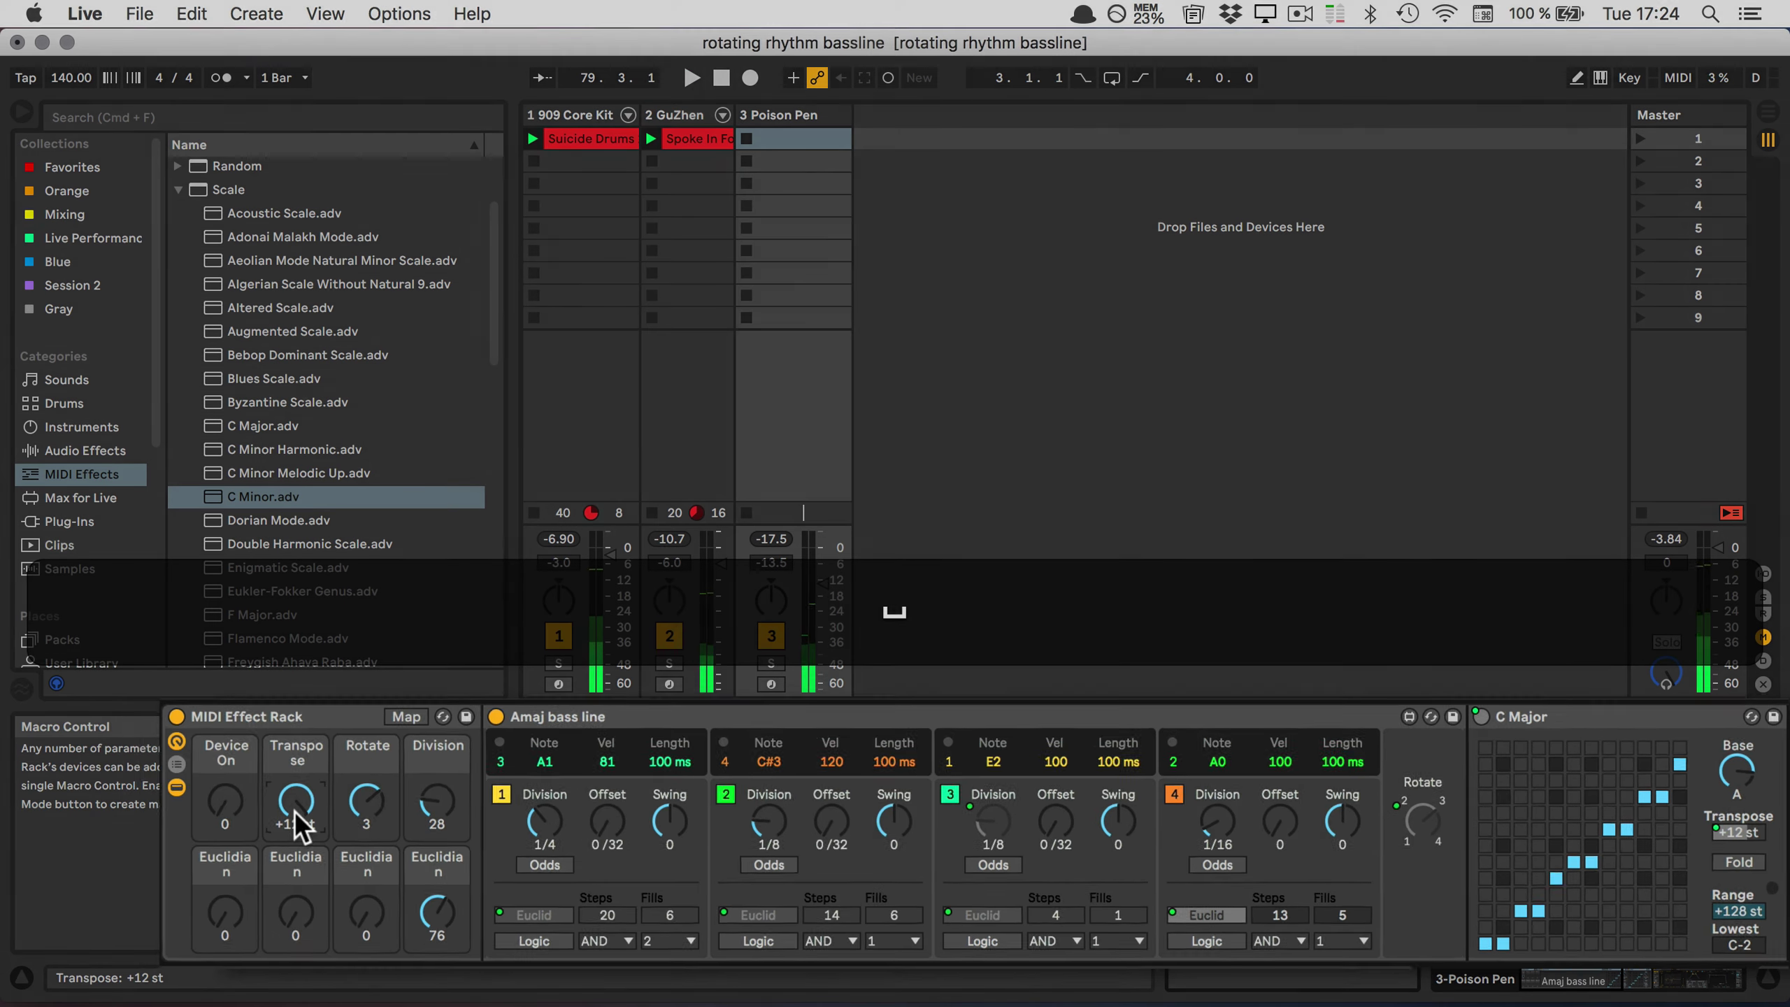